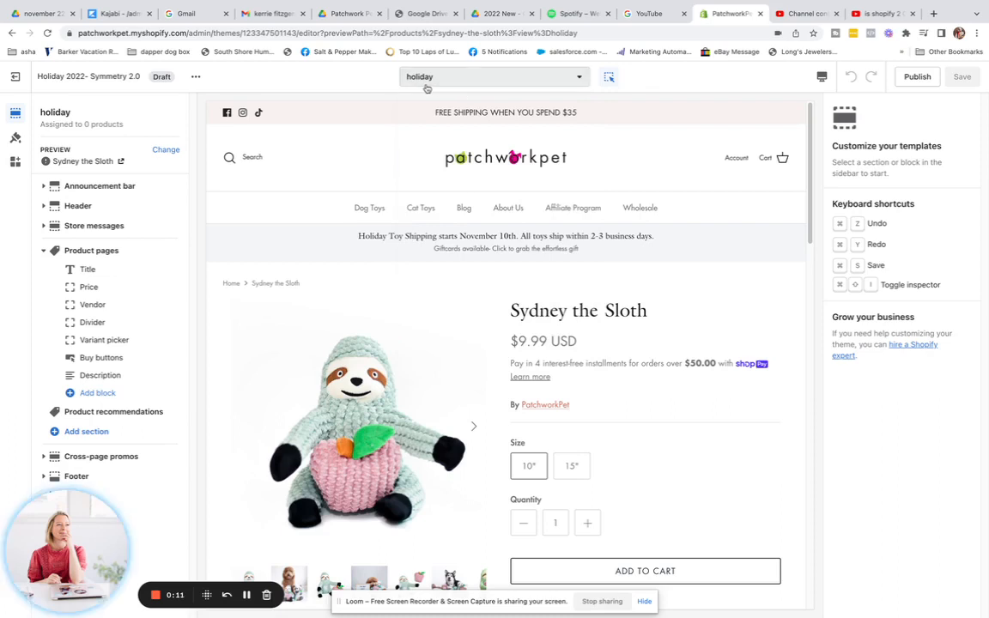
# Examine the holiday product template's preview, from the product details down to the product recommendations and footer.
pyautogui.click(420, 83)
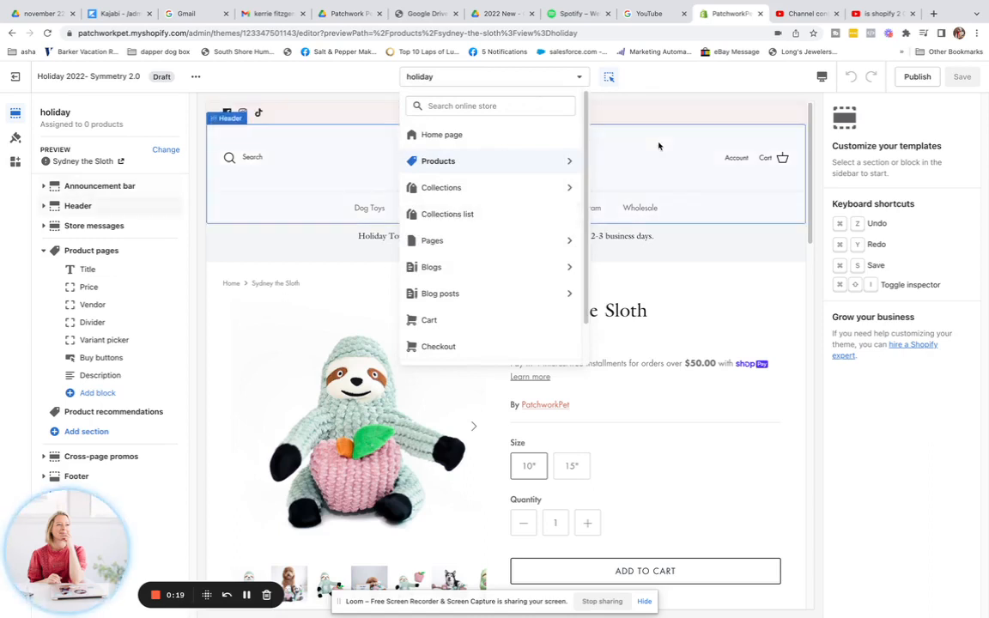
pyautogui.click(733, 93)
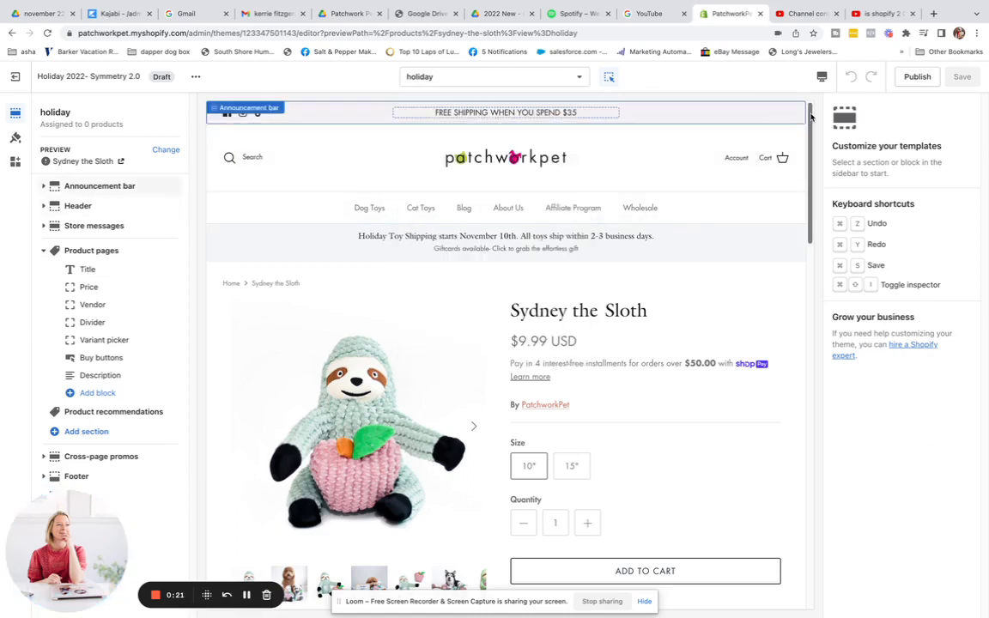
pyautogui.moveTo(810, 121)
pyautogui.mouseDown()
pyautogui.moveTo(810, 190)
pyautogui.moveTo(808, 126)
pyautogui.mouseUp()
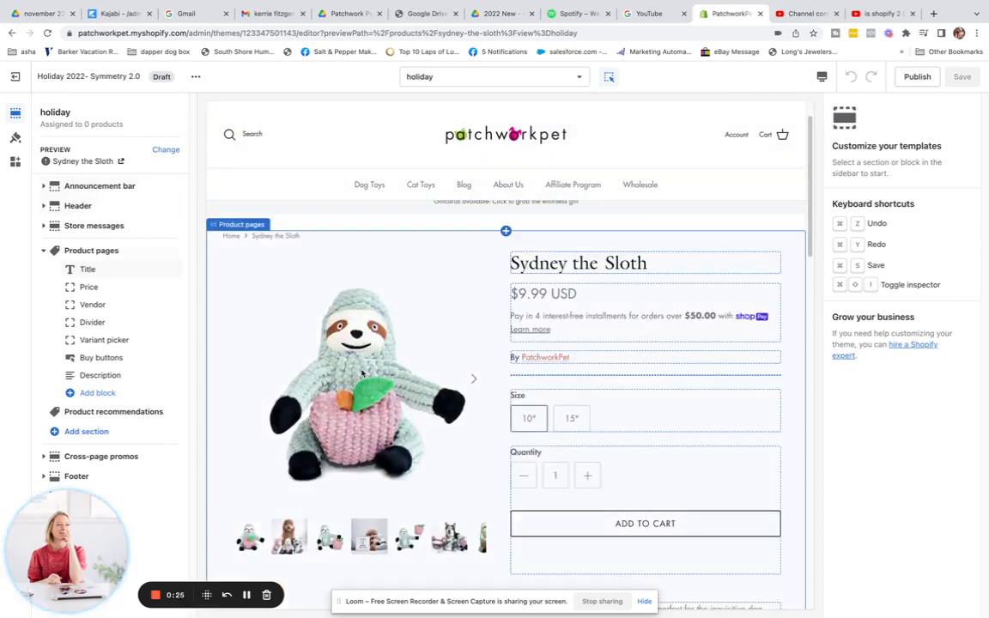
pyautogui.moveTo(809, 159); pyautogui.dragTo(793, 310)
pyautogui.scroll(-5, 792, 310)
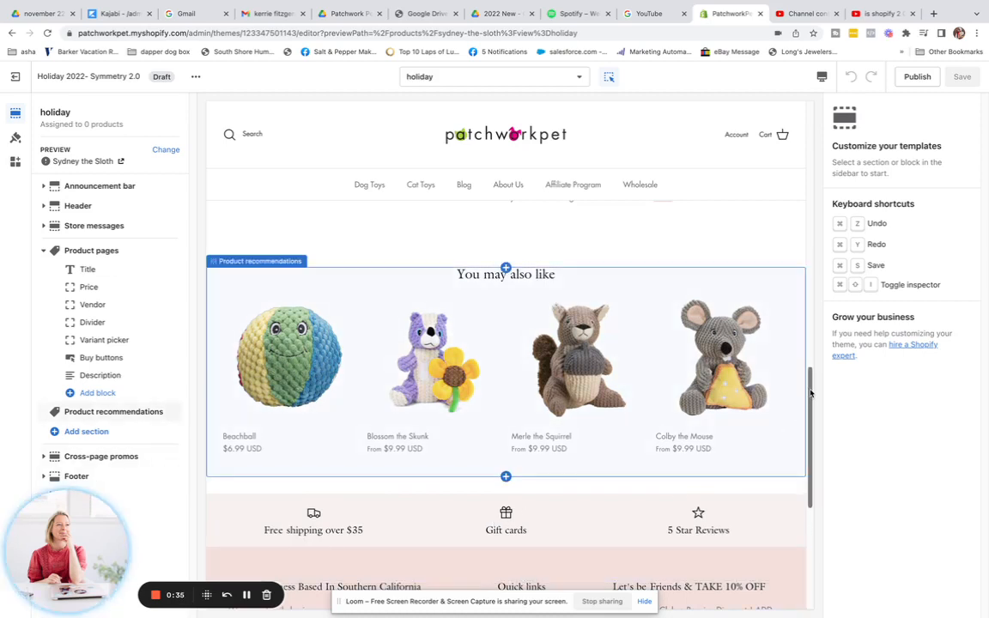
pyautogui.moveTo(809, 391); pyautogui.dragTo(835, 118)
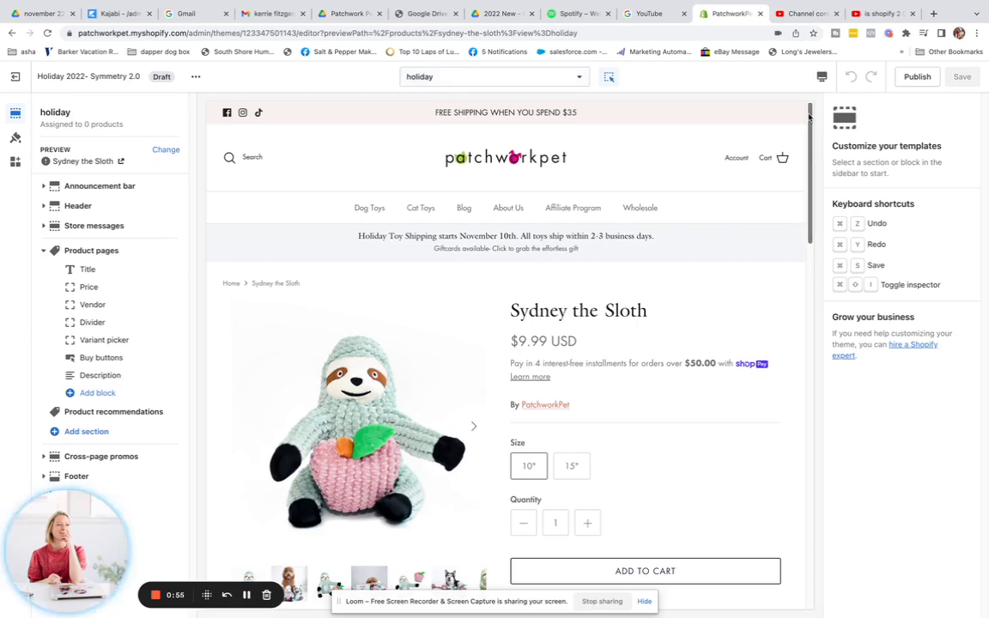
pyautogui.moveTo(809, 118); pyautogui.dragTo(766, 111)
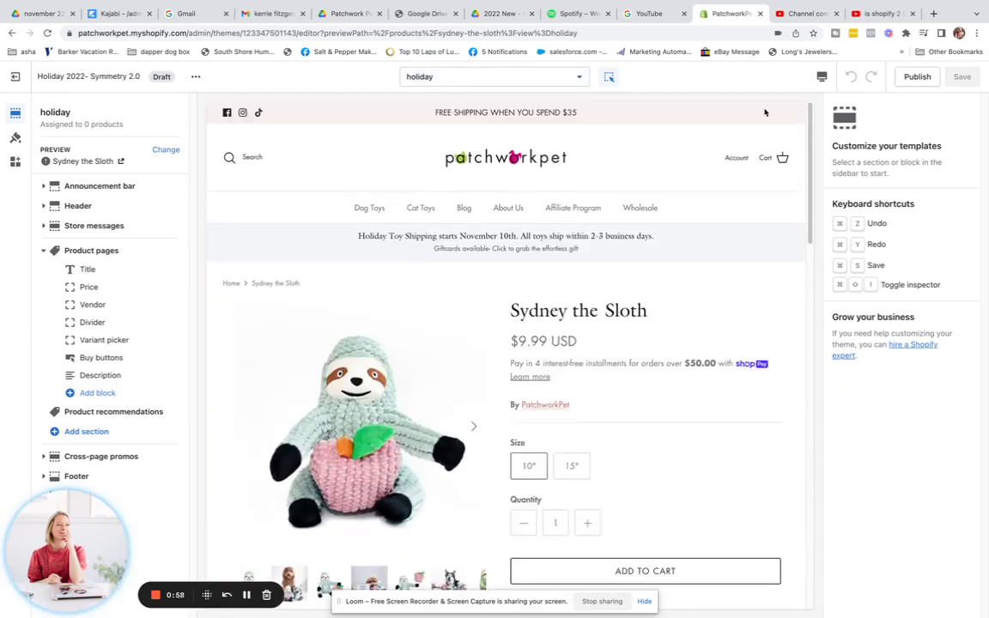
# Create a product template named "Holiday 2022 Product Page" based on Default product.
pyautogui.click(433, 79)
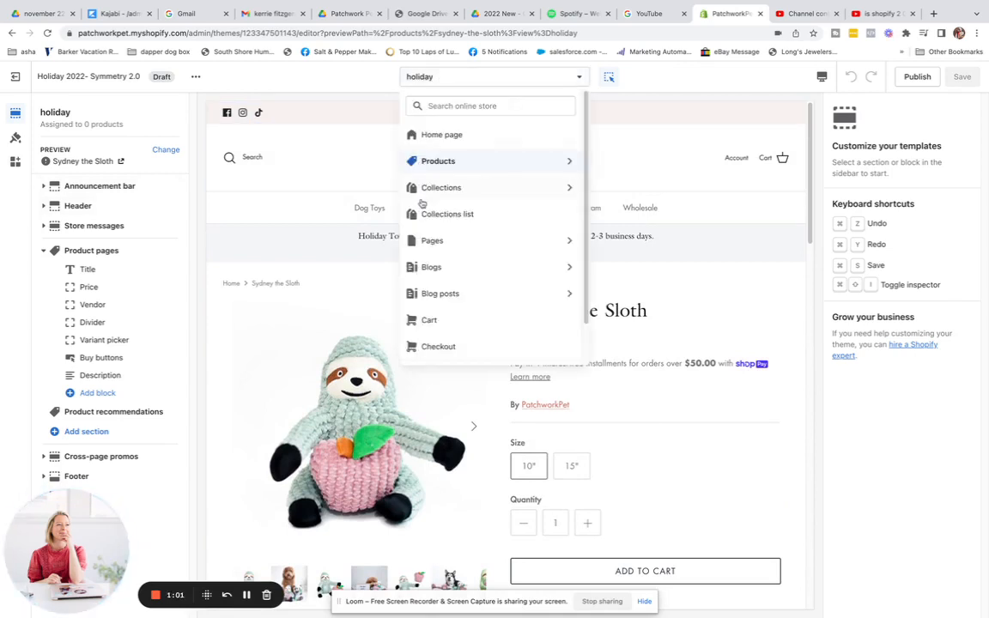
pyautogui.click(545, 161)
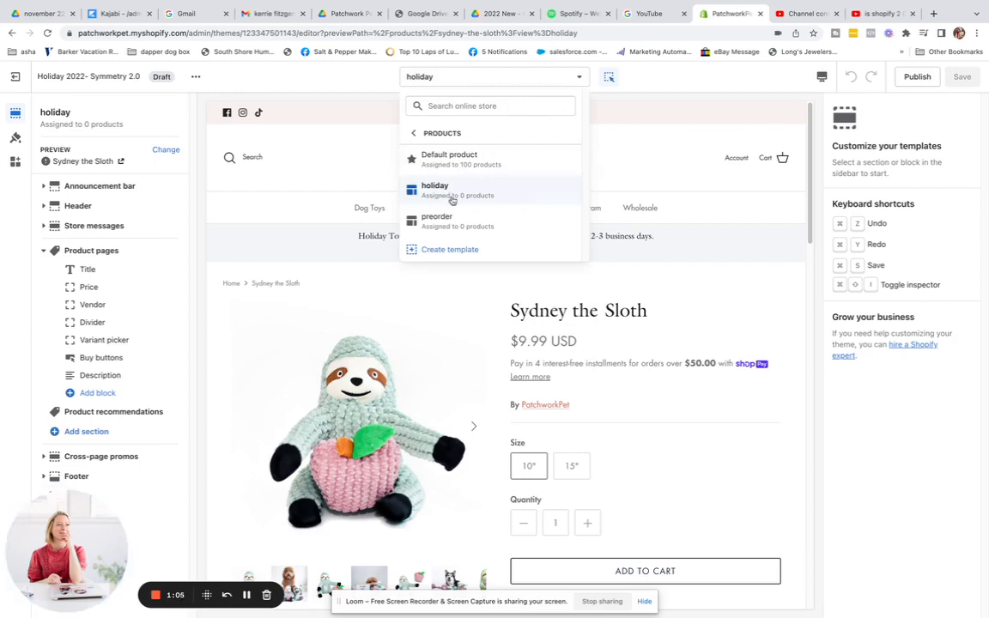
pyautogui.click(441, 249)
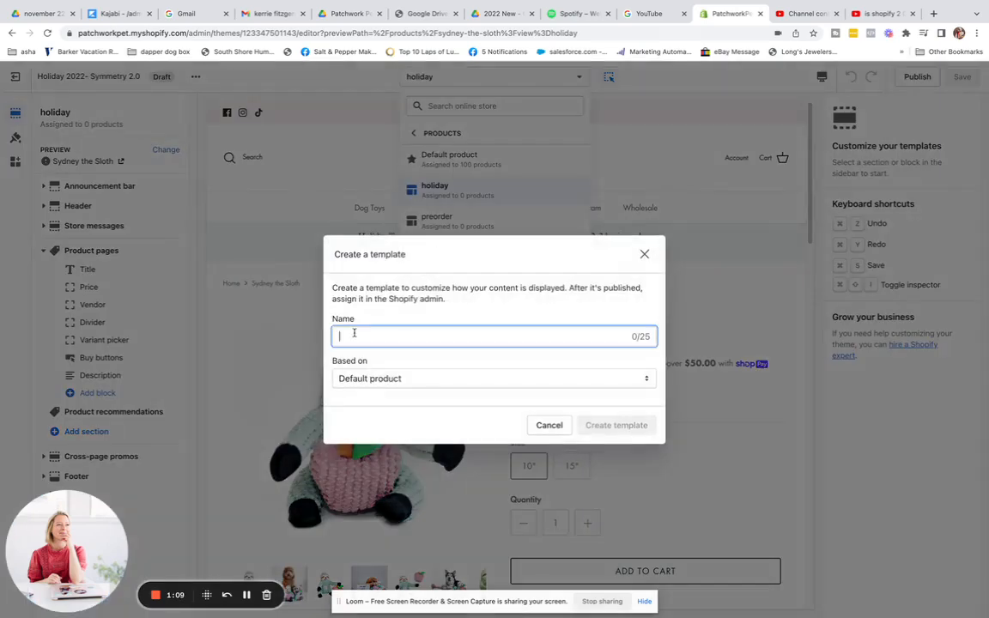
pyautogui.write('Holiday 2022')
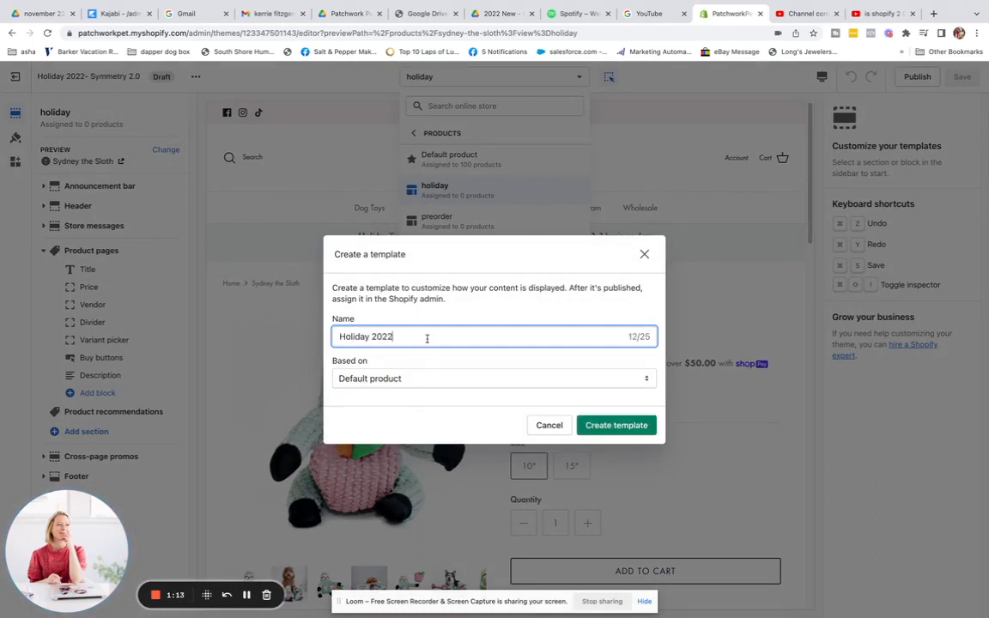
pyautogui.write(' Product Page')
pyautogui.click(604, 429)
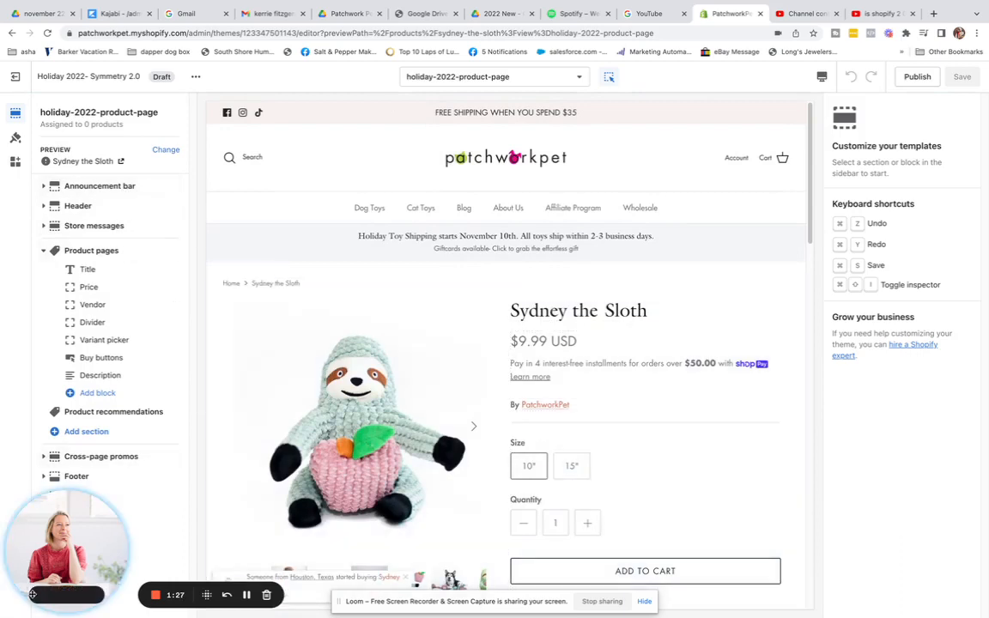
# Examine the new template's preview, including the Product pages section's settings and the area around the product recommendations.
pyautogui.click(37, 595)
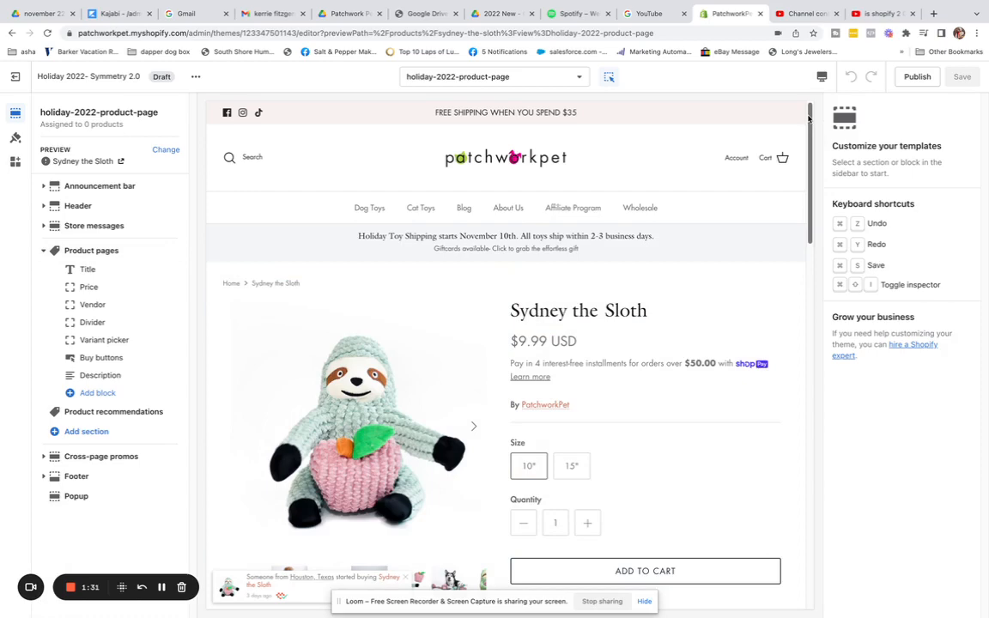
pyautogui.moveTo(808, 119)
pyautogui.mouseDown()
pyautogui.moveTo(802, 391)
pyautogui.moveTo(807, 129)
pyautogui.mouseUp()
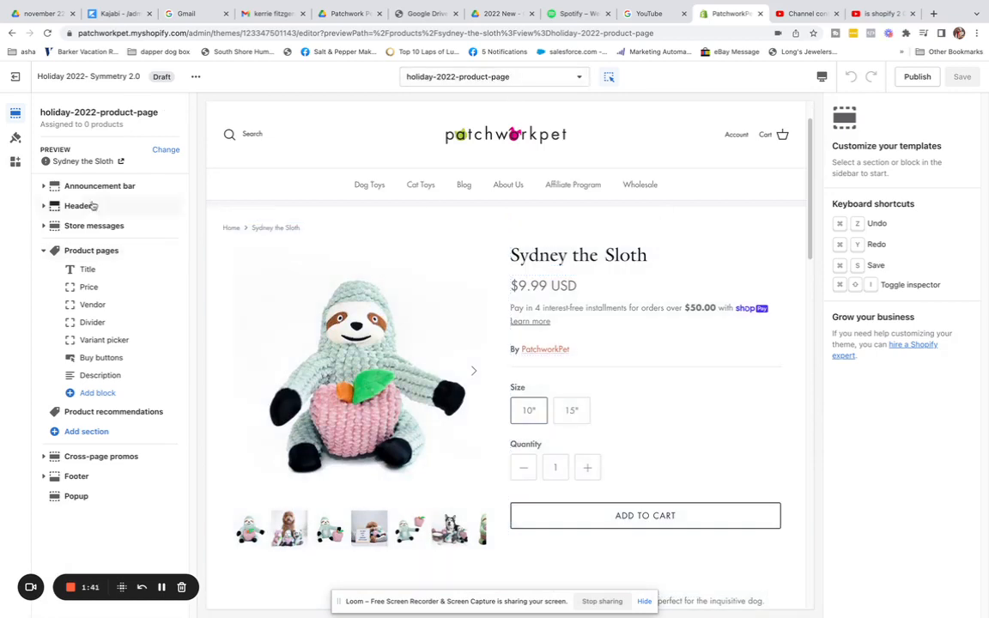
pyautogui.click(453, 78)
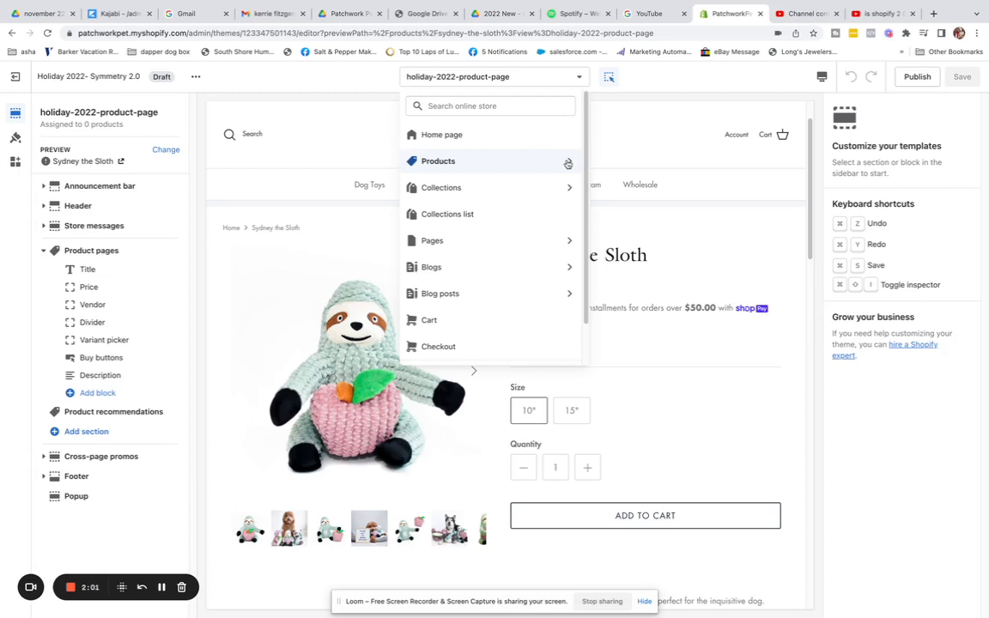
pyautogui.click(654, 74)
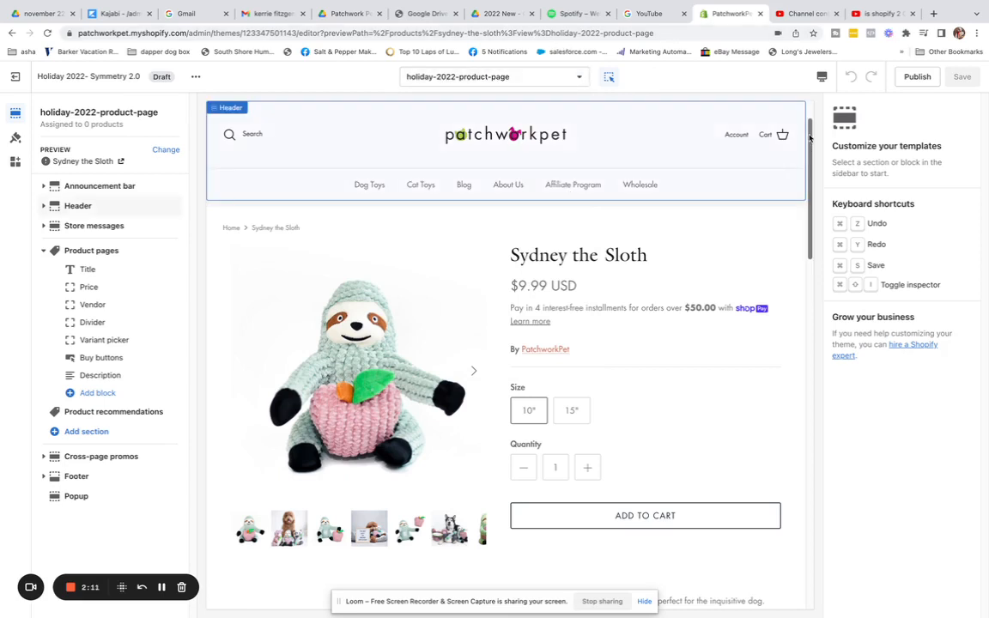
pyautogui.moveTo(810, 138)
pyautogui.mouseDown()
pyautogui.moveTo(800, 309)
pyautogui.moveTo(802, 137)
pyautogui.mouseUp()
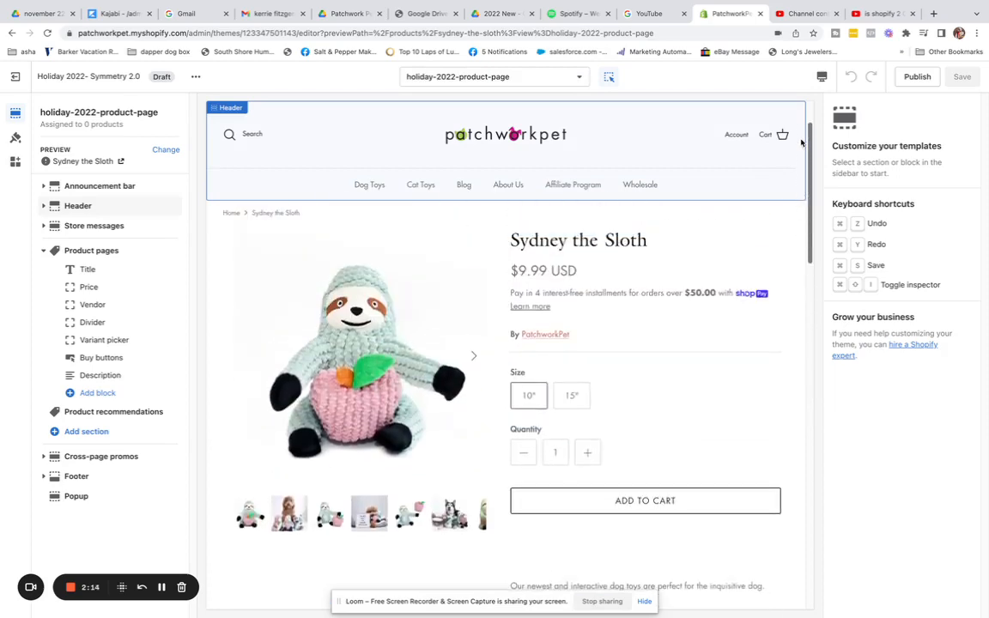
pyautogui.click(447, 284)
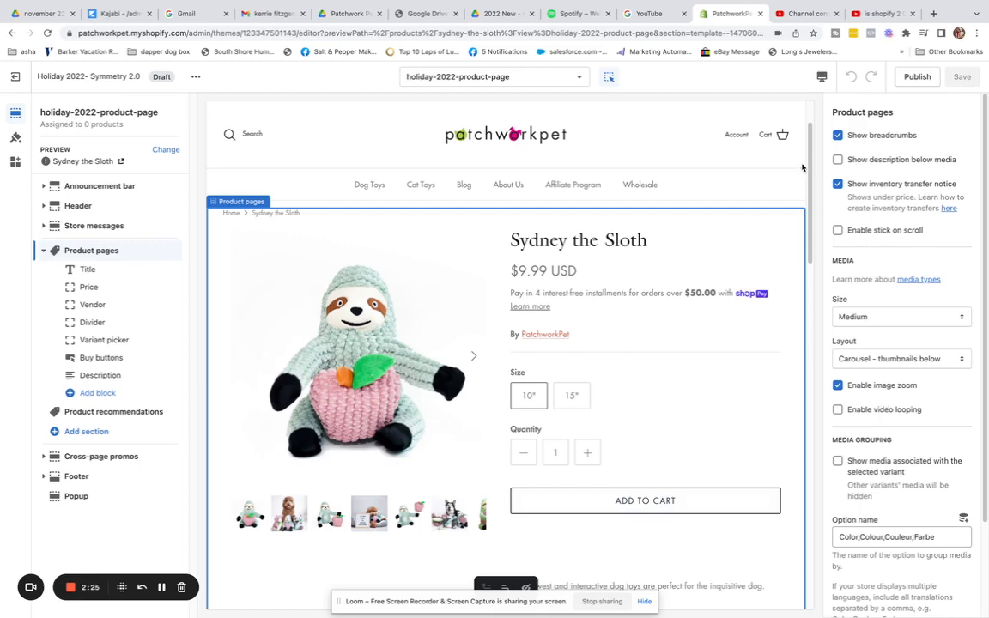
pyautogui.moveTo(810, 225); pyautogui.dragTo(814, 424)
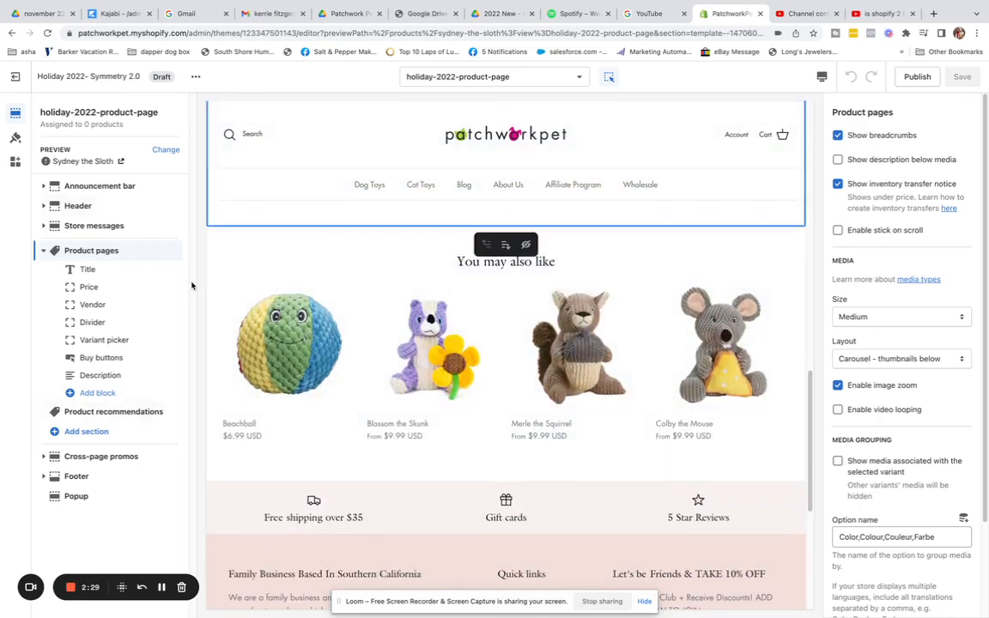
# Add a Testimonials section to the template below Product recommendations.
pyautogui.click(82, 432)
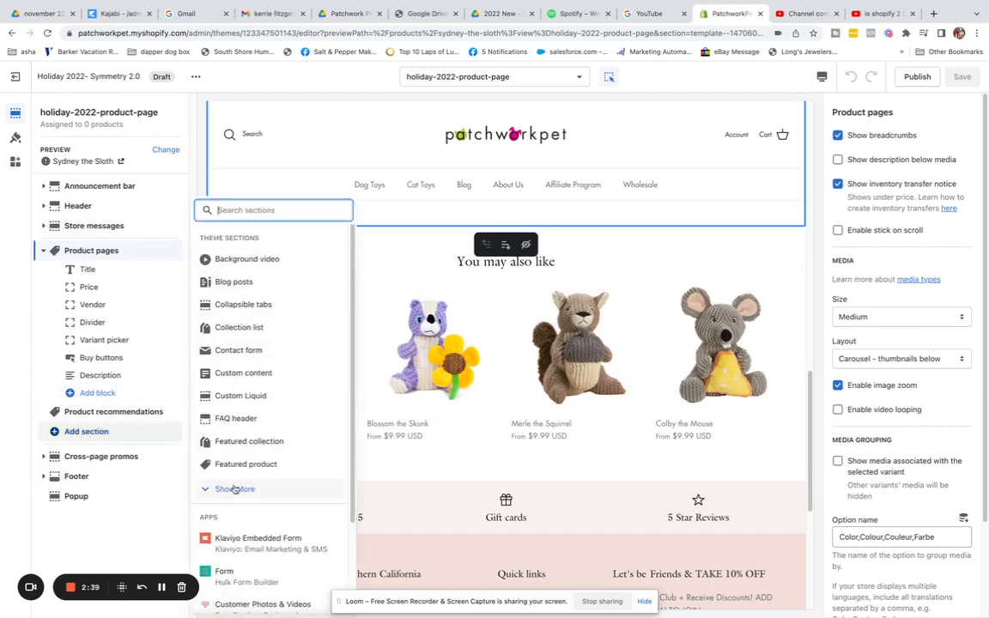
pyautogui.click(233, 490)
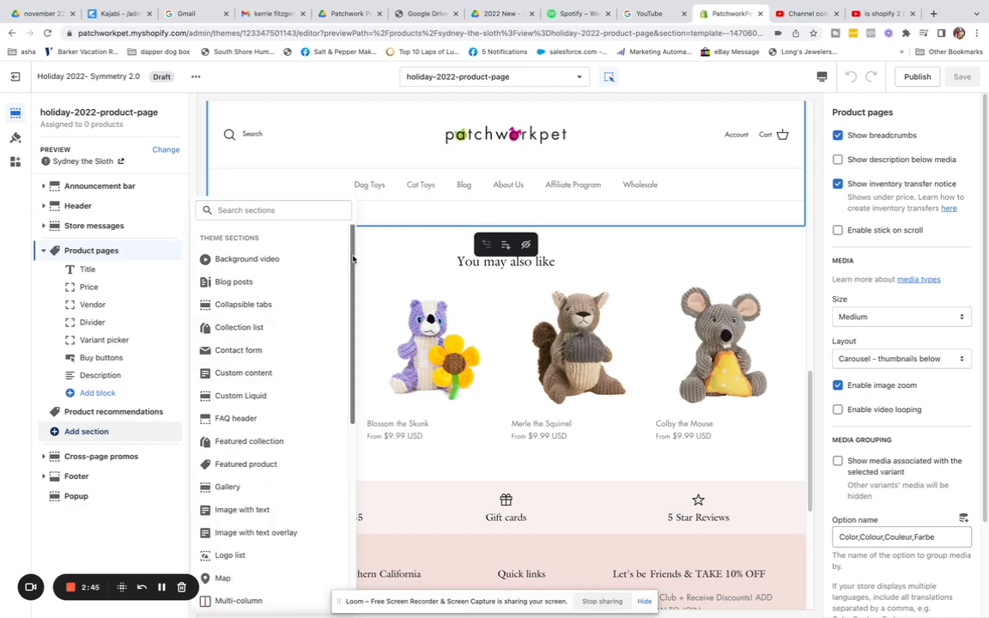
pyautogui.moveTo(352, 258); pyautogui.dragTo(350, 371)
pyautogui.click(229, 512)
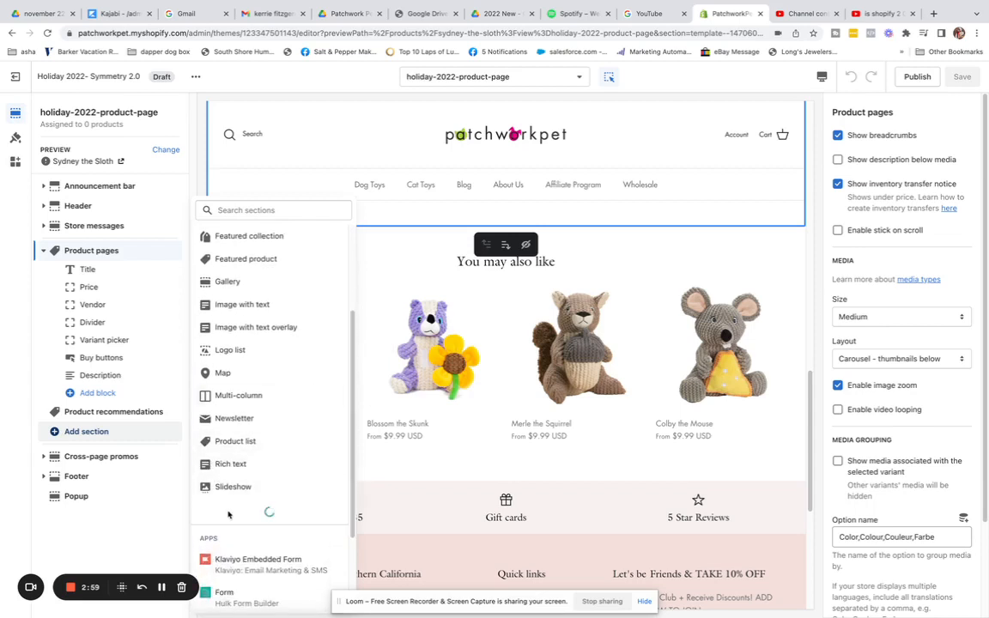
pyautogui.click(237, 533)
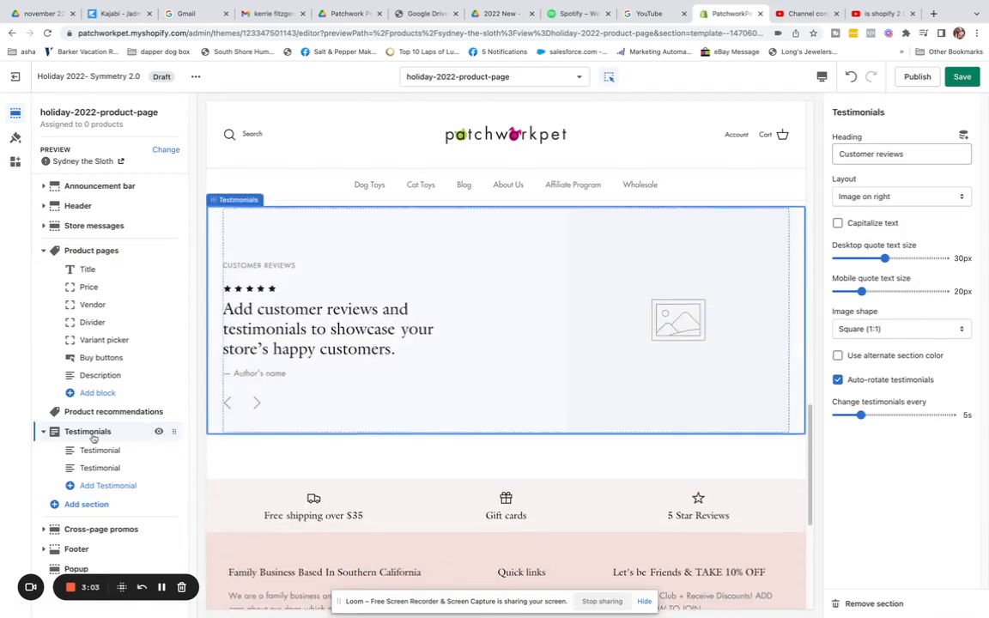
# Add a Video section to the template and place it between Product pages and Product recommendations.
pyautogui.click(62, 504)
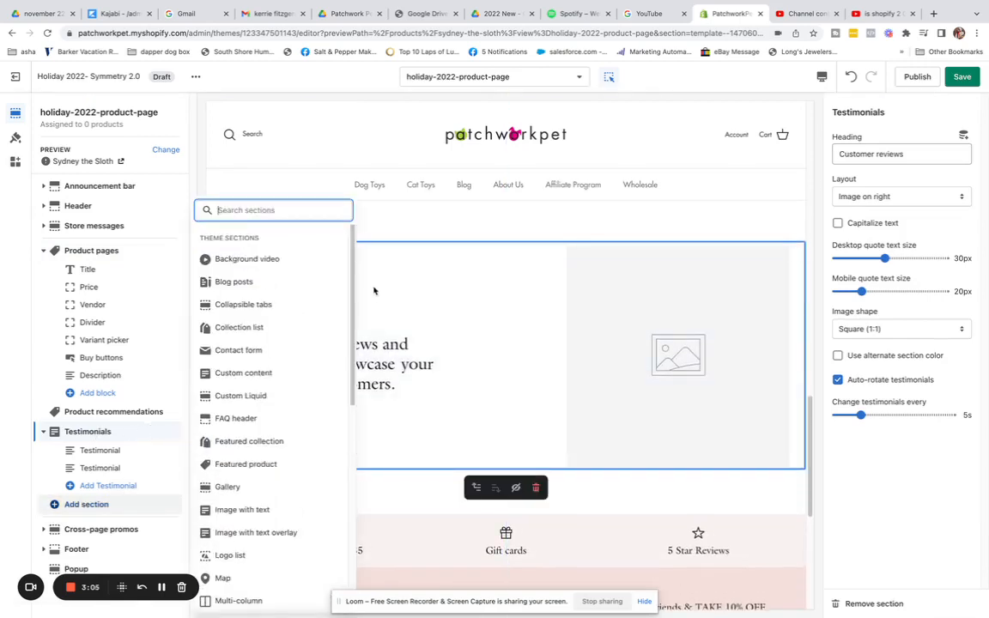
pyautogui.moveTo(352, 279); pyautogui.dragTo(352, 448)
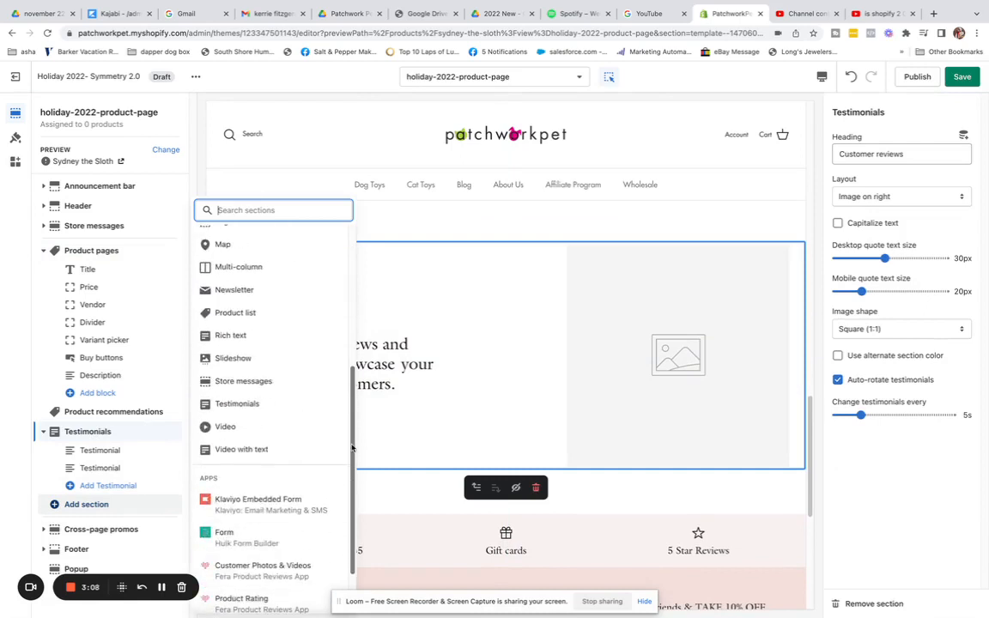
pyautogui.click(225, 426)
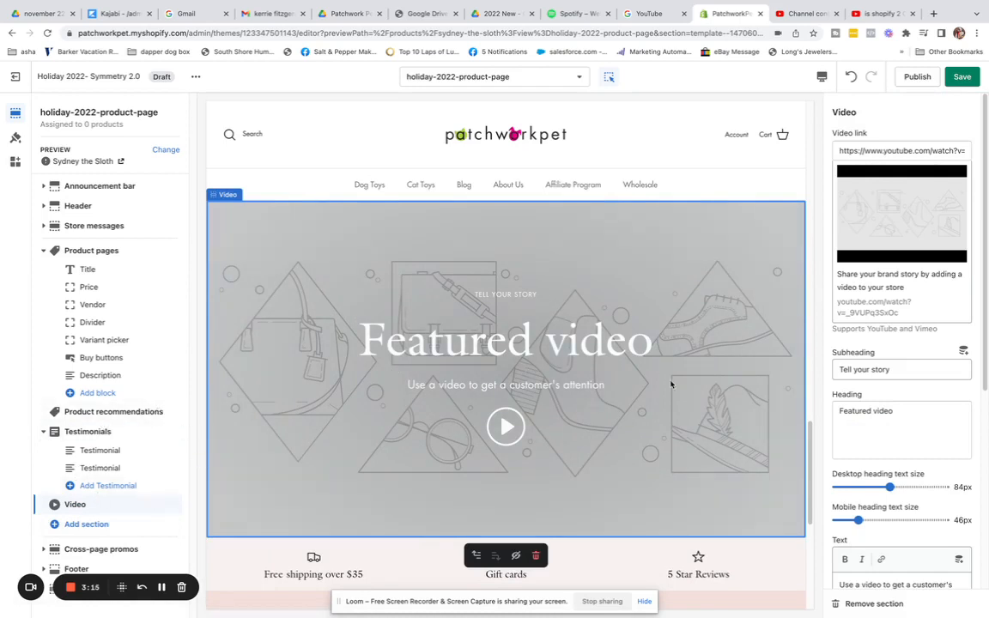
pyautogui.moveTo(810, 455); pyautogui.dragTo(817, 429)
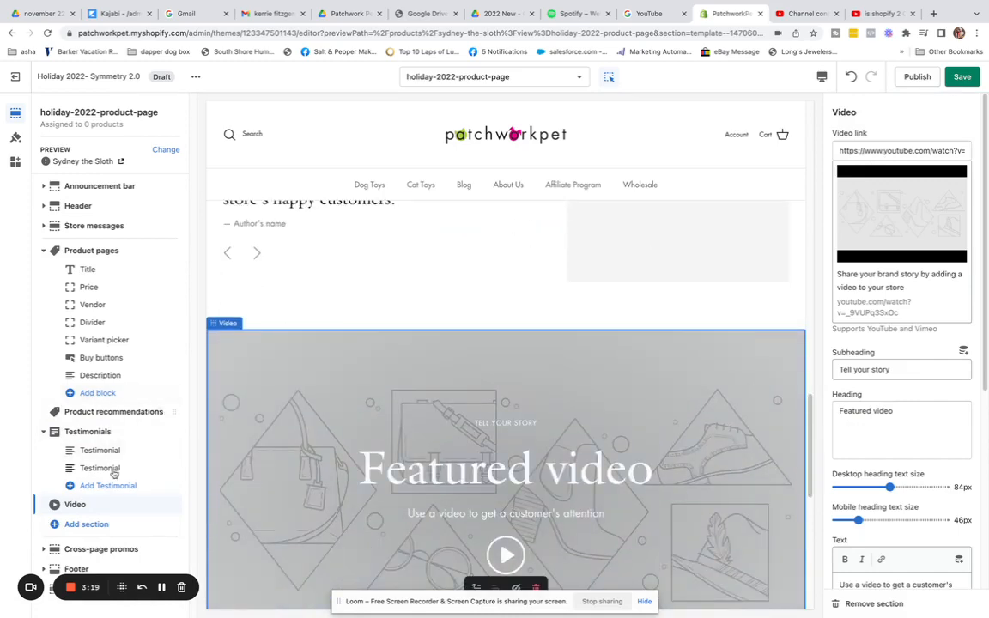
pyautogui.moveTo(170, 502); pyautogui.dragTo(163, 412)
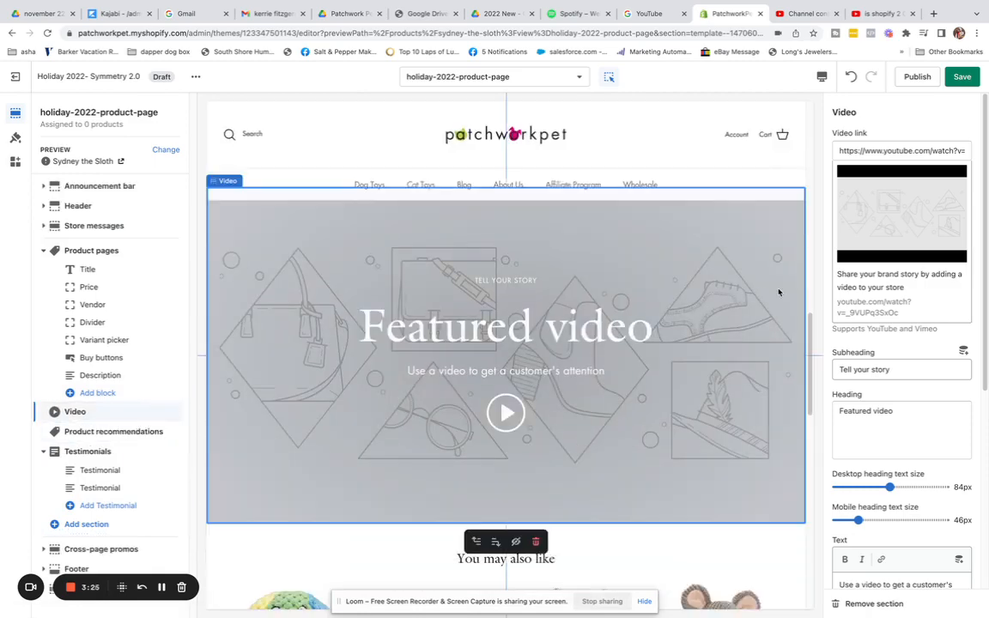
pyautogui.moveTo(811, 316)
pyautogui.mouseDown()
pyautogui.moveTo(810, 258)
pyautogui.moveTo(811, 327)
pyautogui.mouseUp()
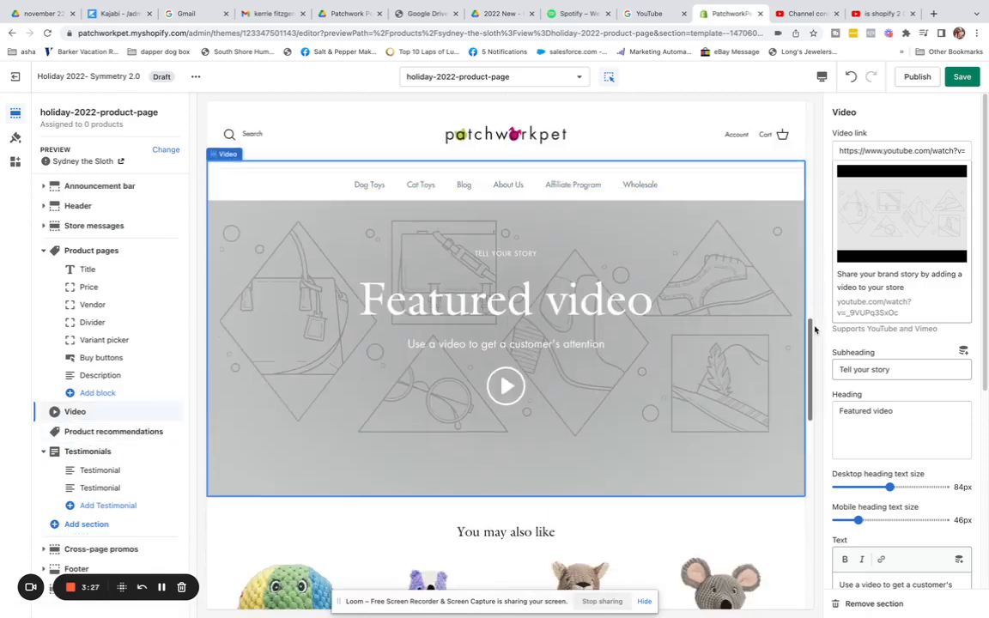
# Try out a Collapsible tabs section below Testimonials, and remove it from the template.
pyautogui.click(85, 525)
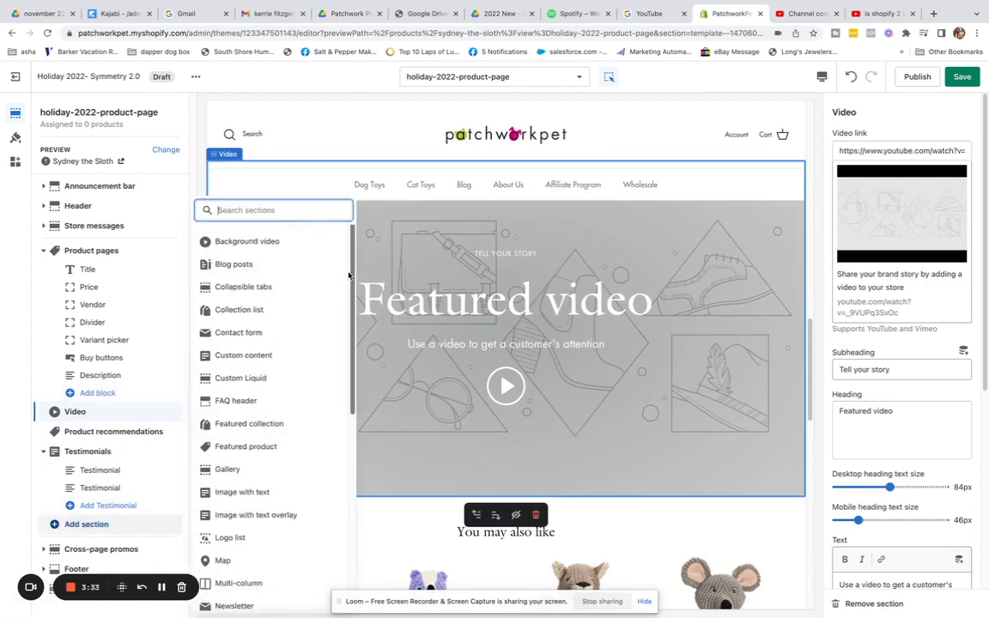
pyautogui.scroll(-3, 344, 307)
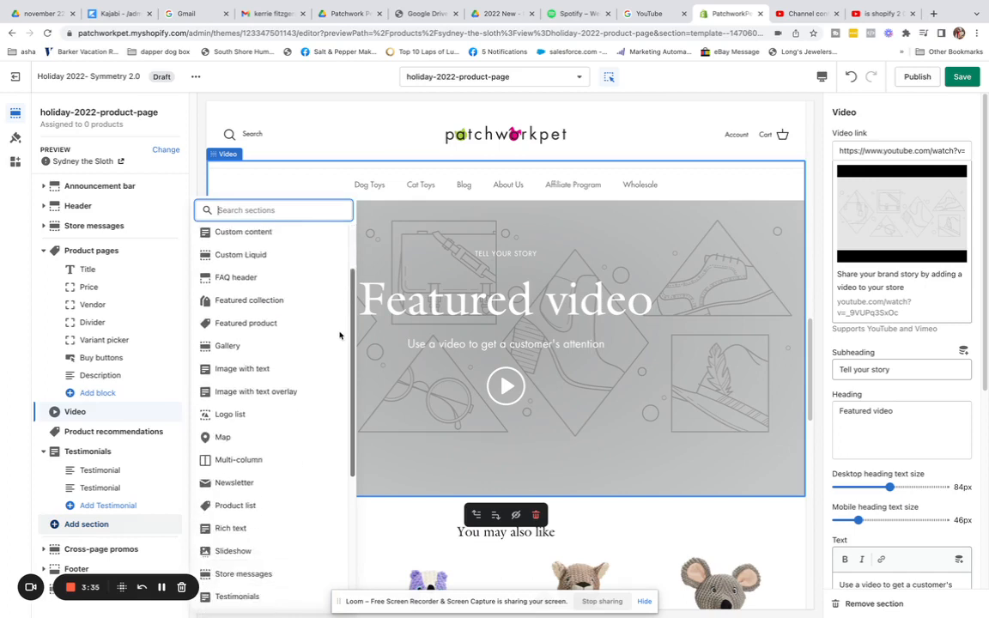
pyautogui.scroll(-4, 339, 335)
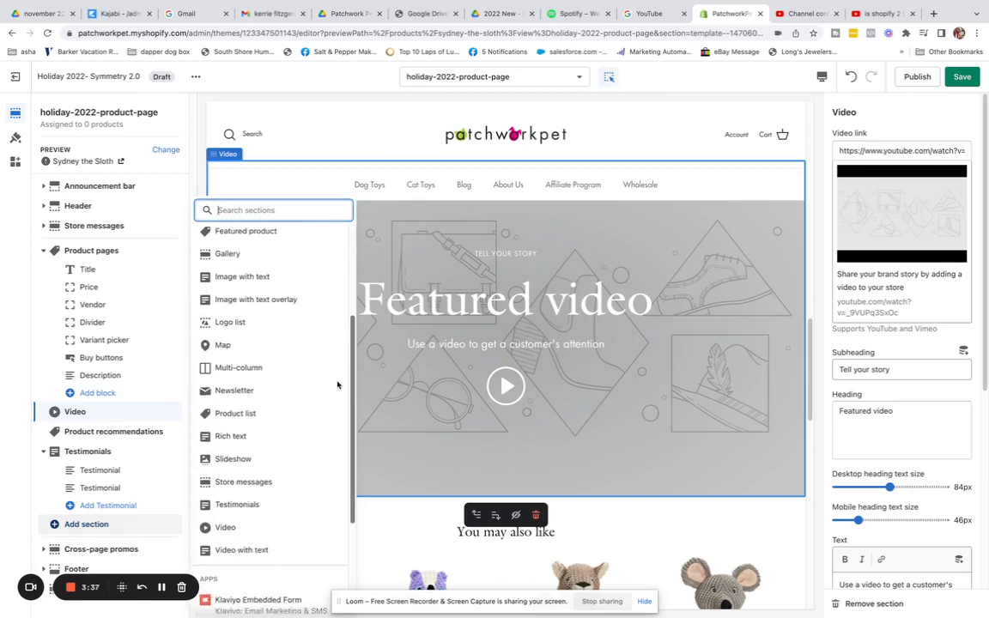
pyautogui.scroll(-2, 336, 390)
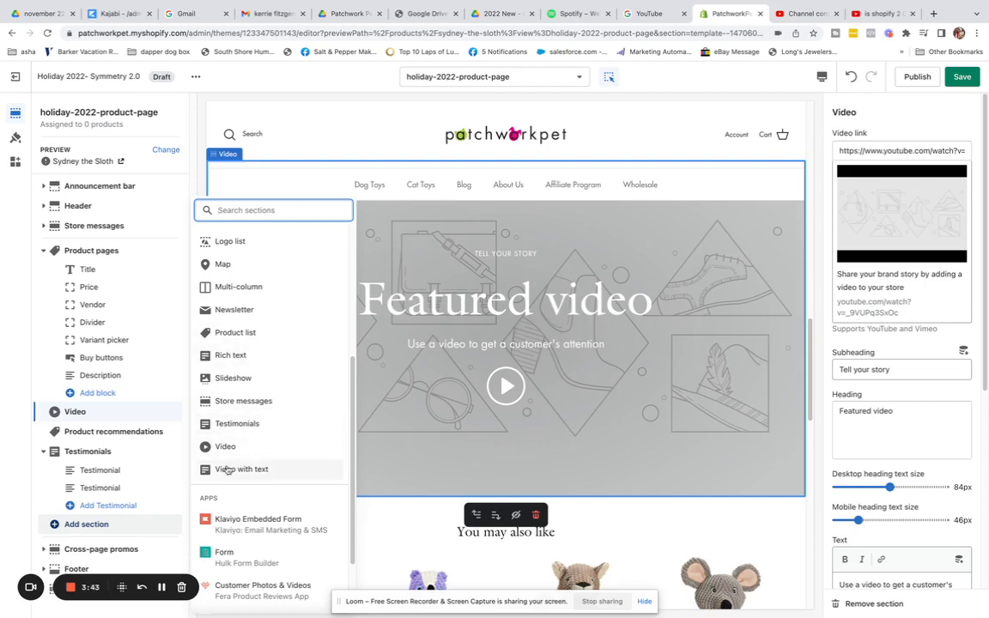
pyautogui.moveTo(351, 424); pyautogui.dragTo(343, 260)
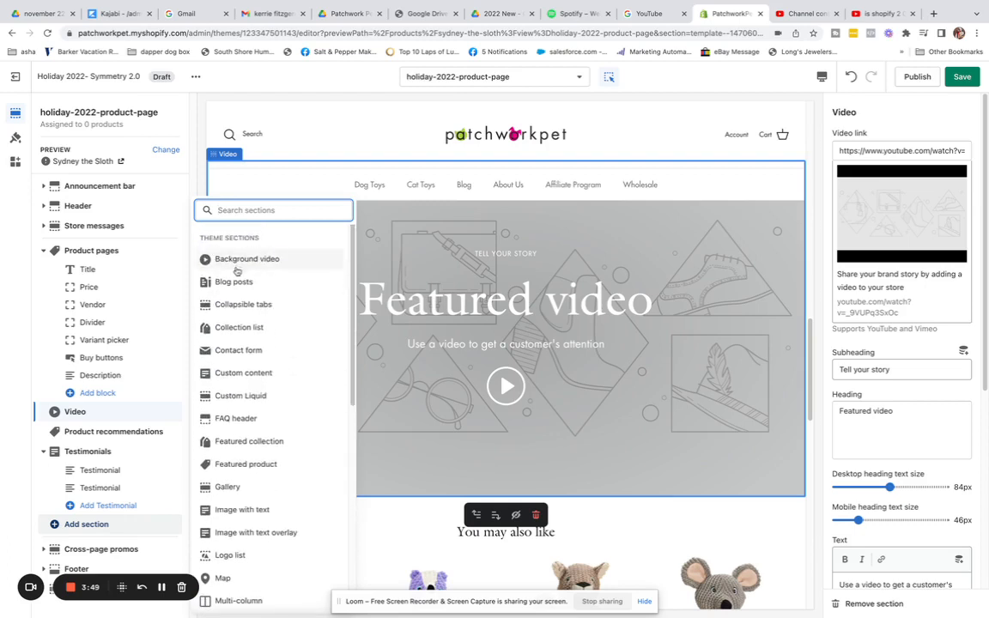
pyautogui.click(228, 304)
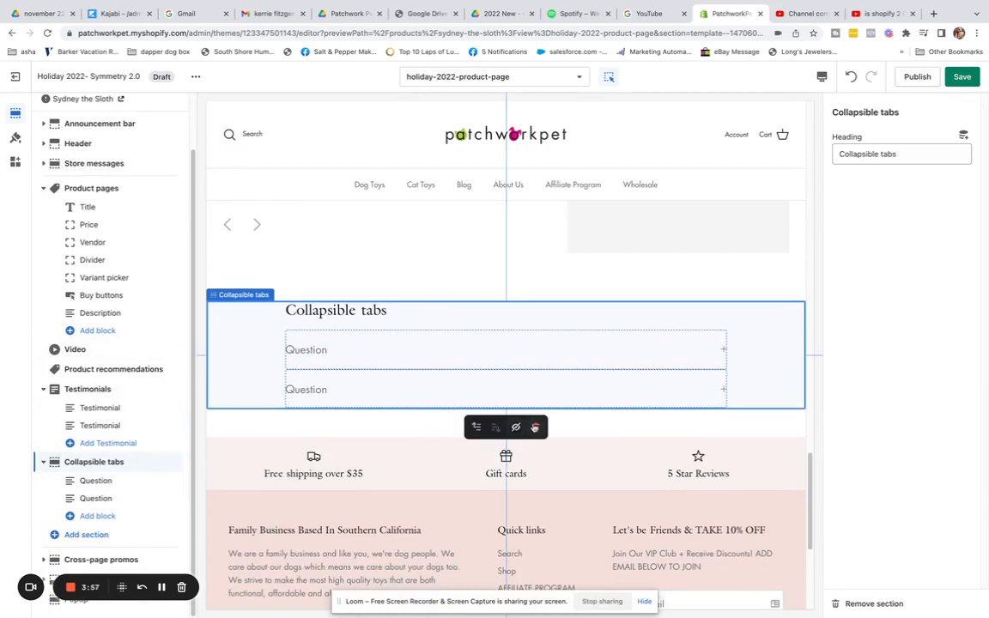
pyautogui.click(535, 427)
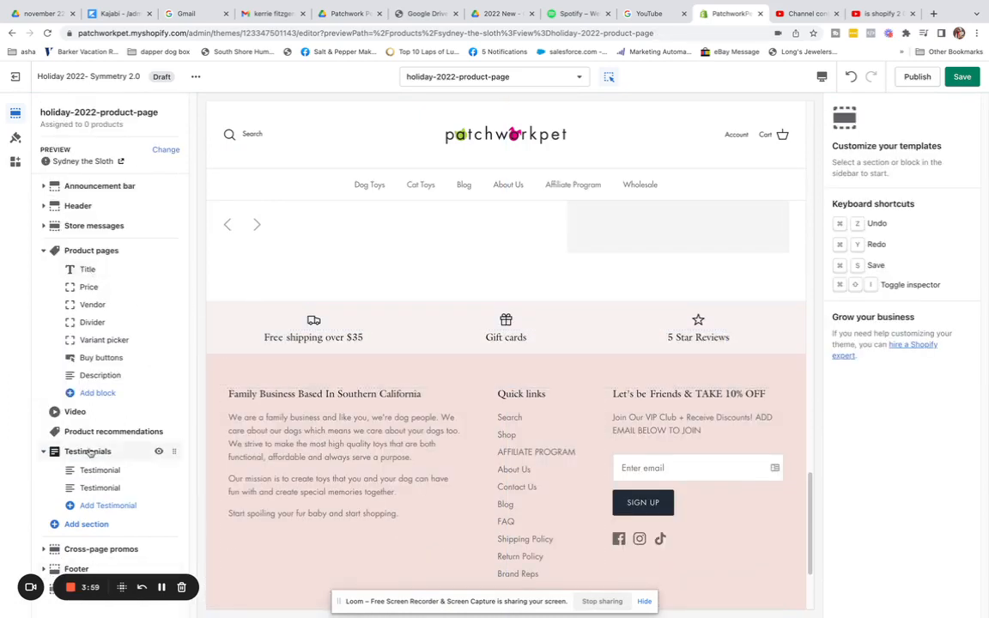
pyautogui.click(88, 523)
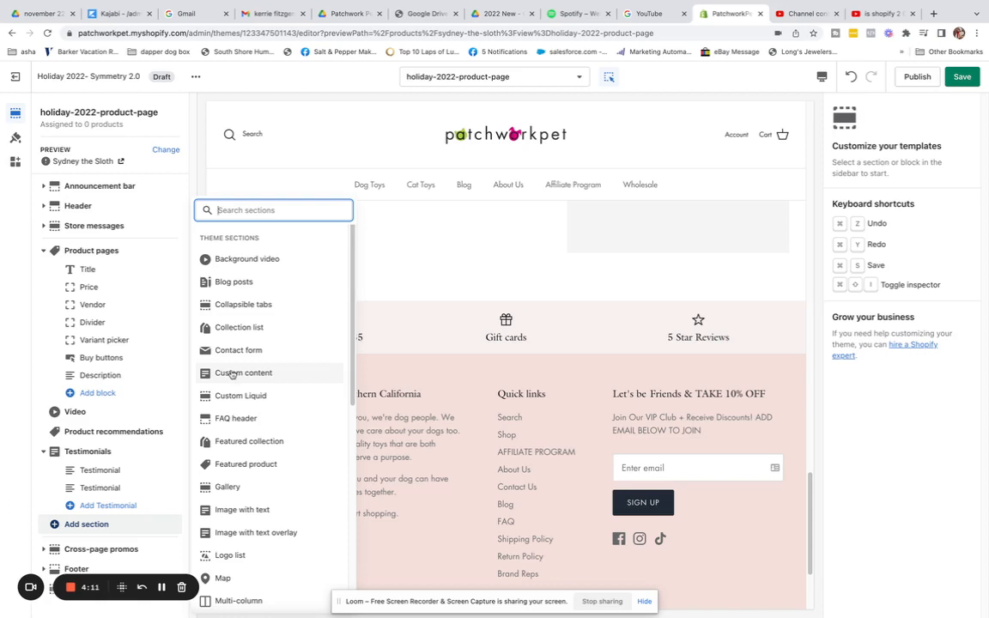
pyautogui.click(382, 260)
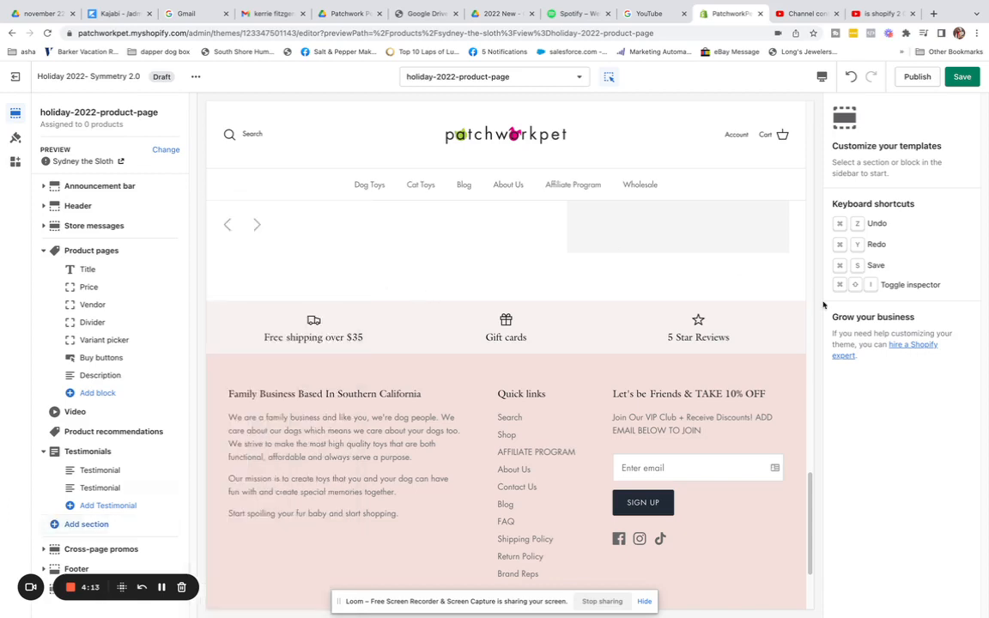
# Move the Testimonials section above Product recommendations so it sits directly below Video.
pyautogui.moveTo(811, 492); pyautogui.dragTo(815, 415)
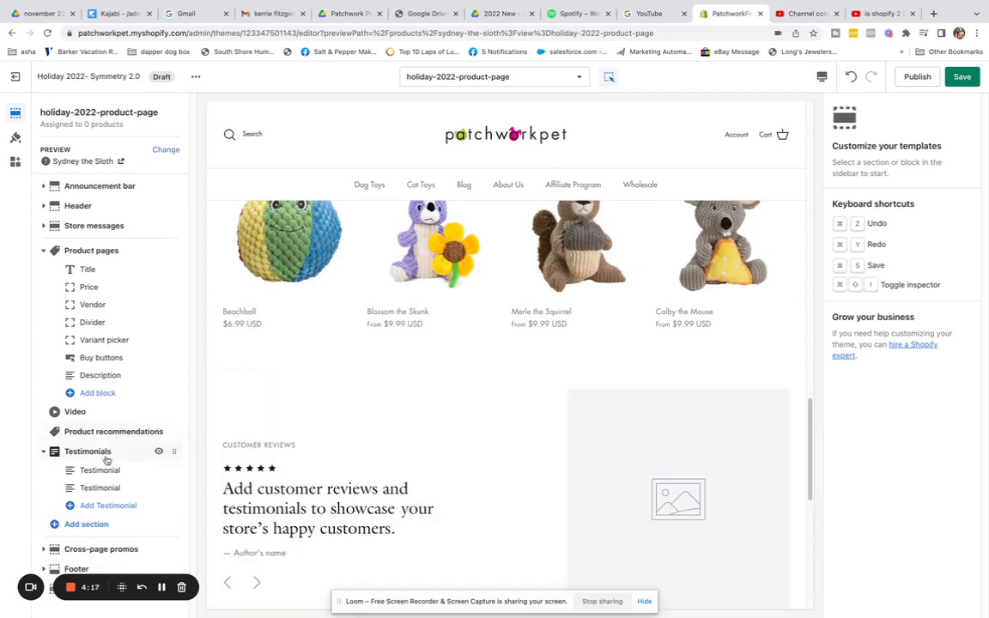
pyautogui.moveTo(170, 450)
pyautogui.moveTo(174, 451); pyautogui.dragTo(182, 427)
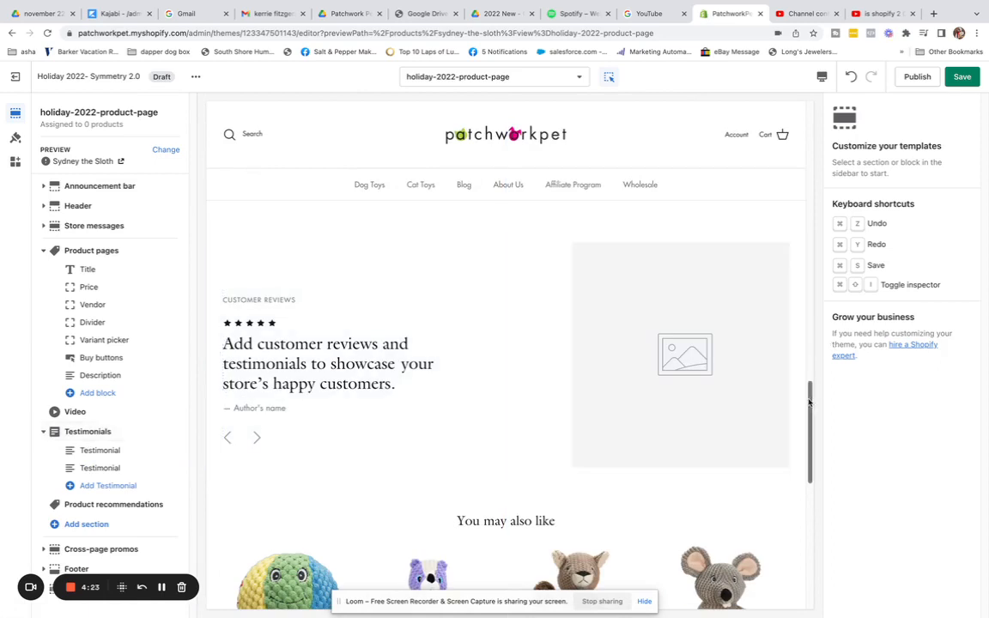
# Select the Video section, and open the details of the video "Patchwork Pet X Prickle Dog Toys" in YouTube Studio.
pyautogui.moveTo(811, 402); pyautogui.dragTo(809, 321)
pyautogui.click(698, 347)
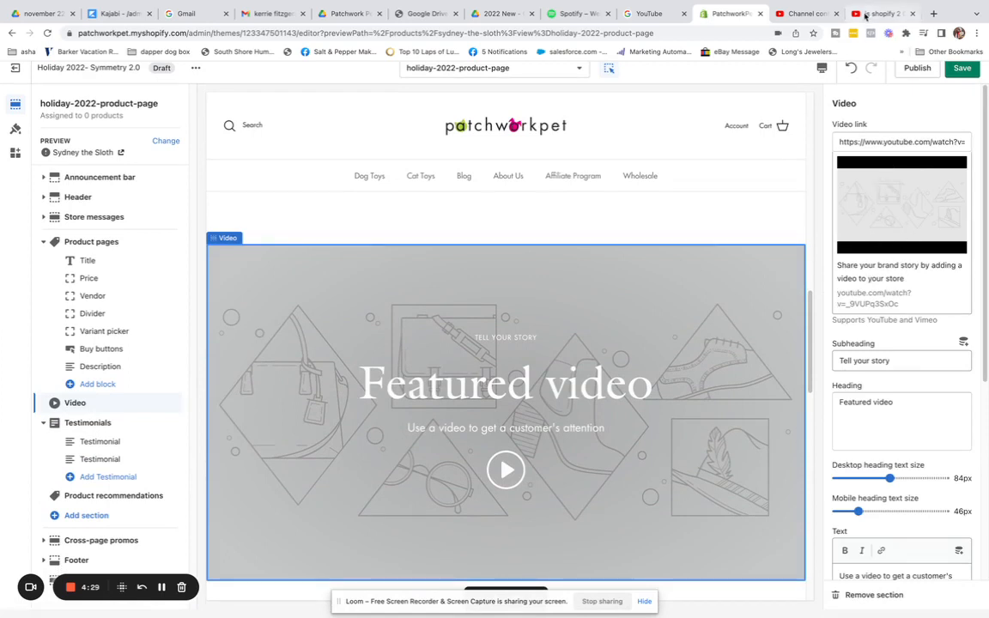
pyautogui.click(796, 15)
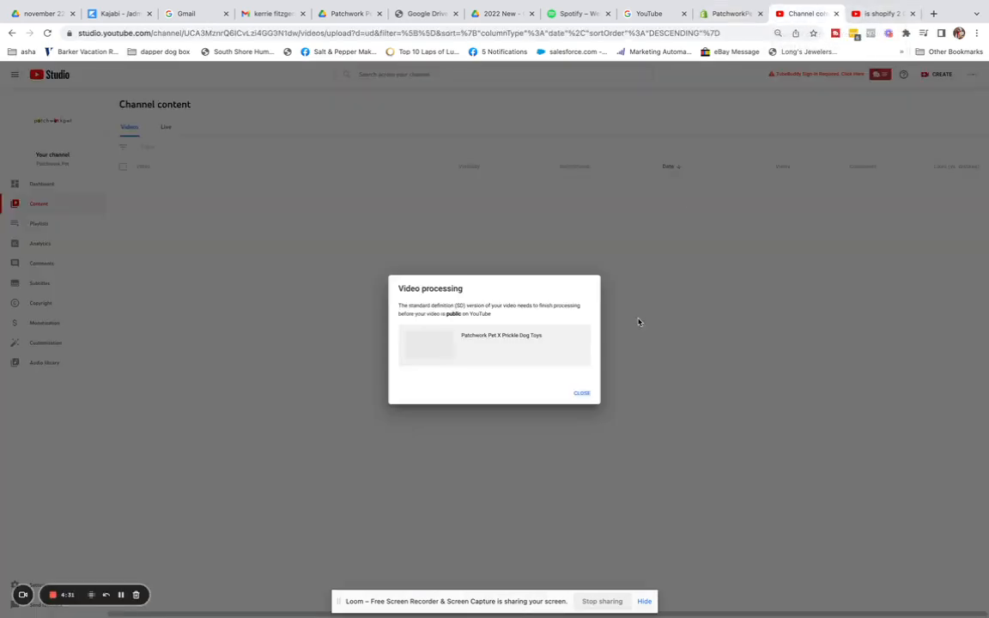
pyautogui.click(584, 394)
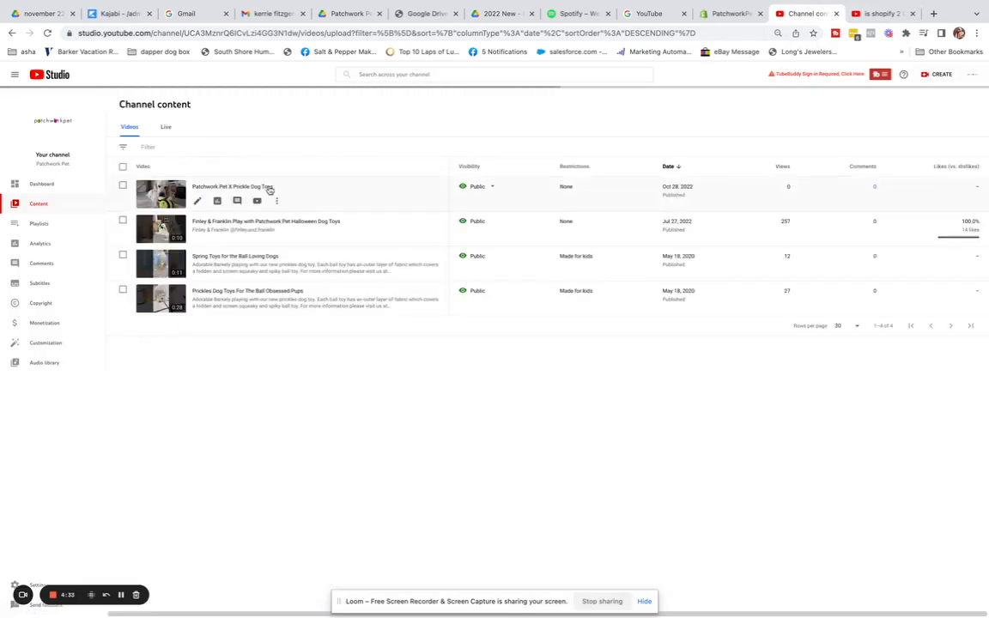
pyautogui.click(256, 189)
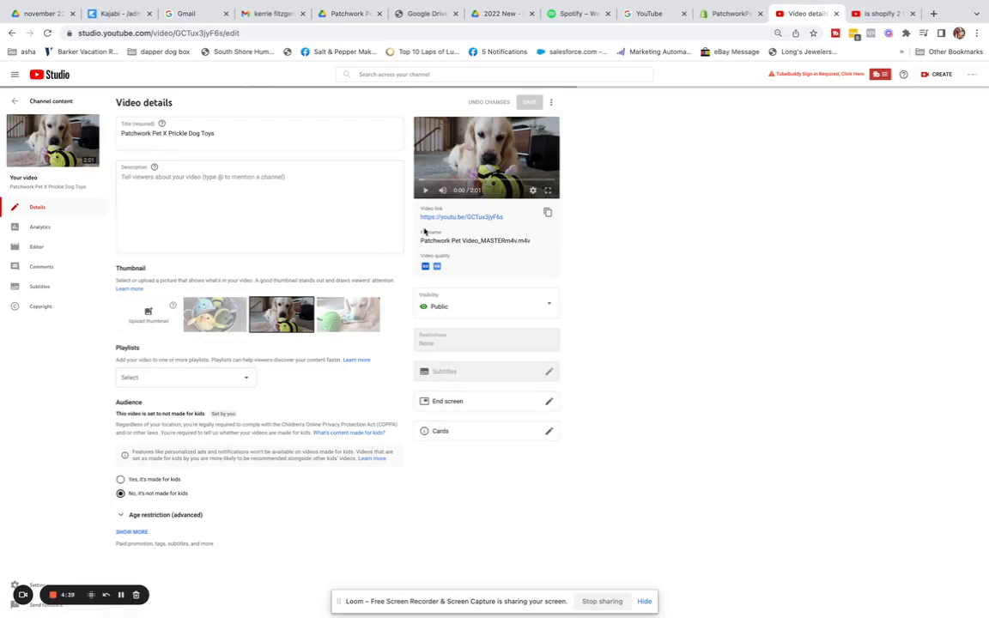
# Open the video's YouTube watch page, copy its URL from the browser, and pause playback.
pyautogui.click(490, 218)
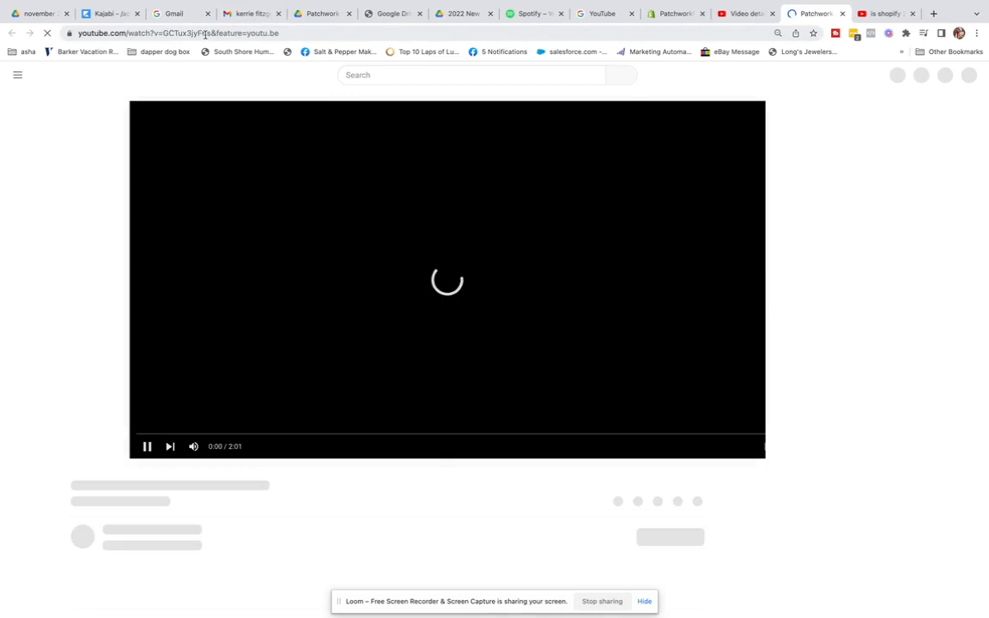
pyautogui.click(206, 33)
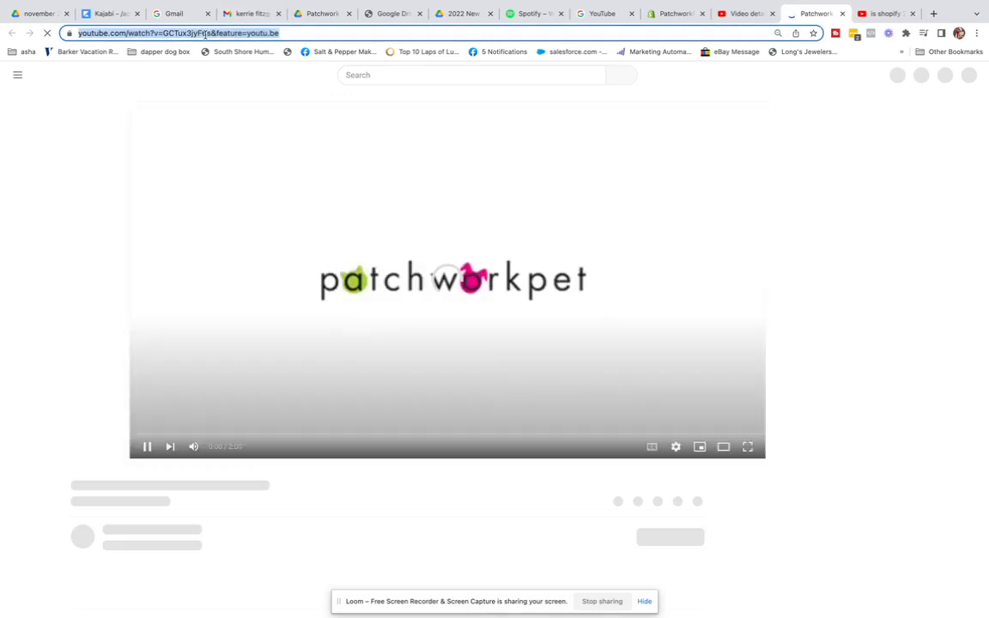
pyautogui.rightClick(206, 33)
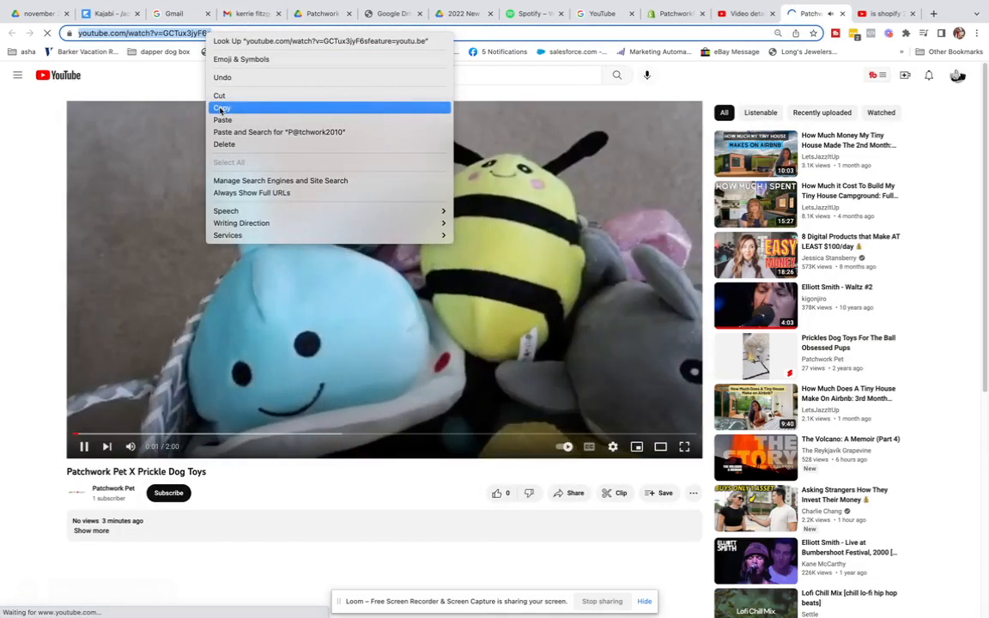
pyautogui.click(222, 107)
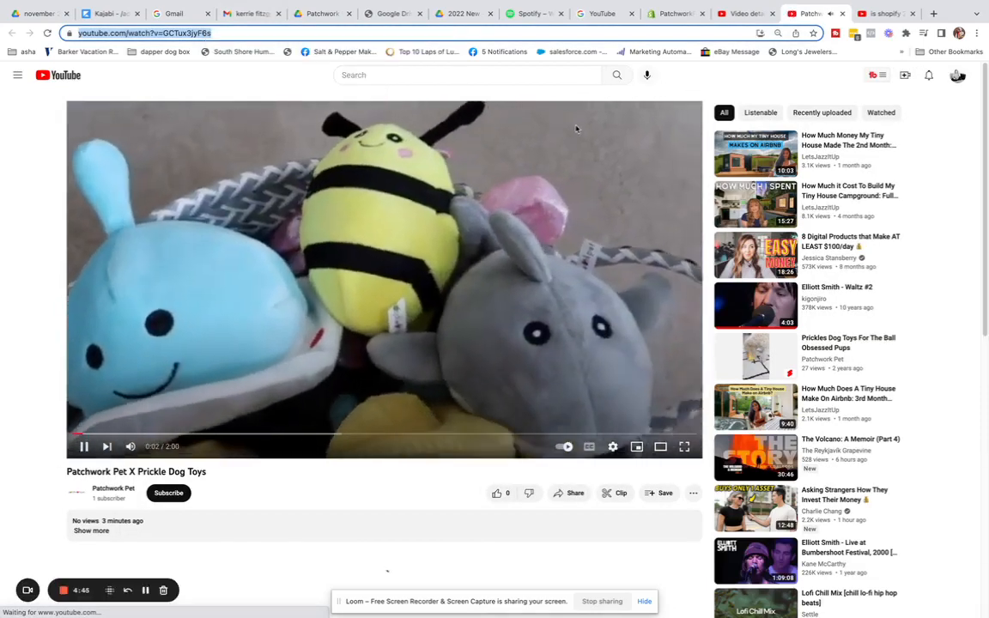
pyautogui.click(84, 447)
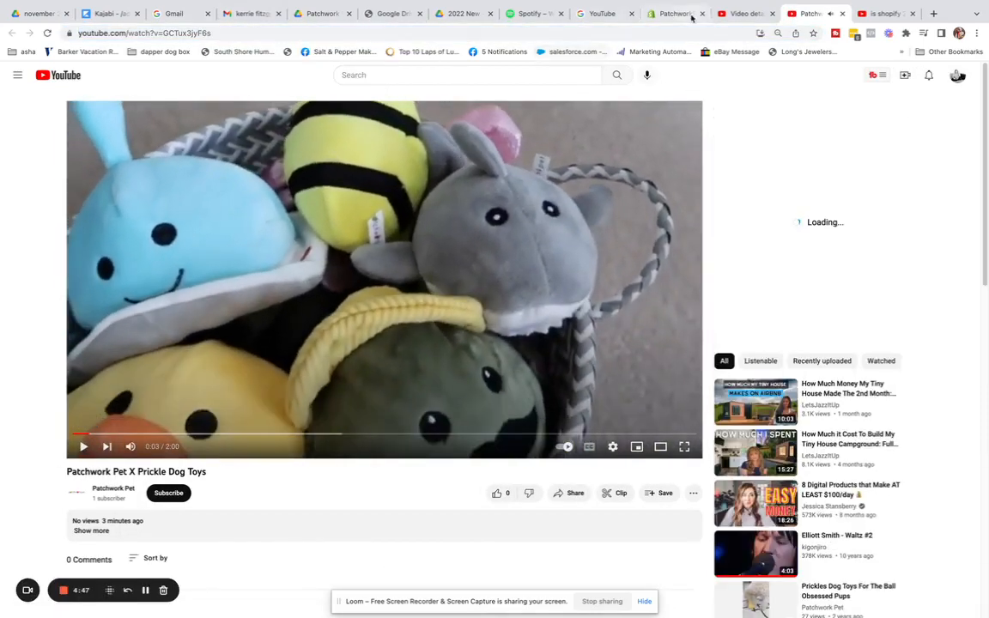
# Back in the Shopify theme editor, replace the Video section's link with the copied YouTube URL and save the template.
pyautogui.click(657, 14)
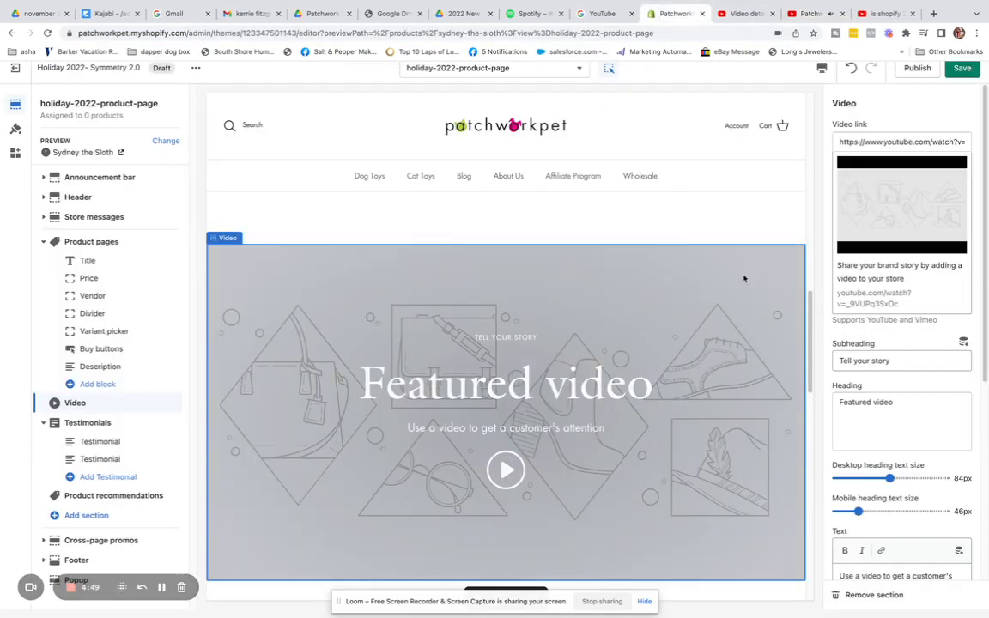
pyautogui.click(859, 142)
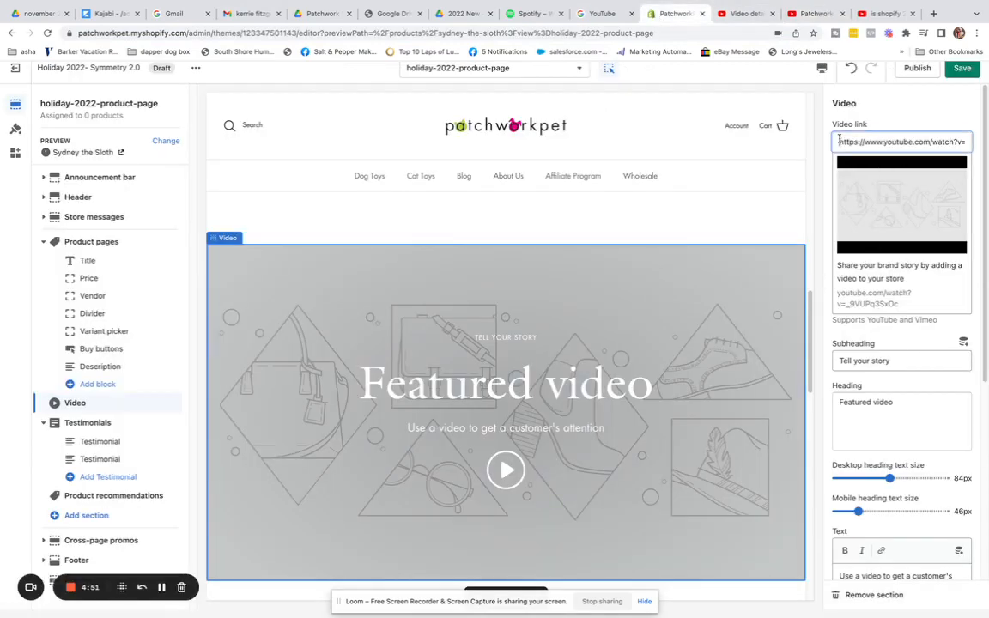
pyautogui.hotkey('ctrl', 'a')
pyautogui.moveTo(942, 158); pyautogui.dragTo(971, 148)
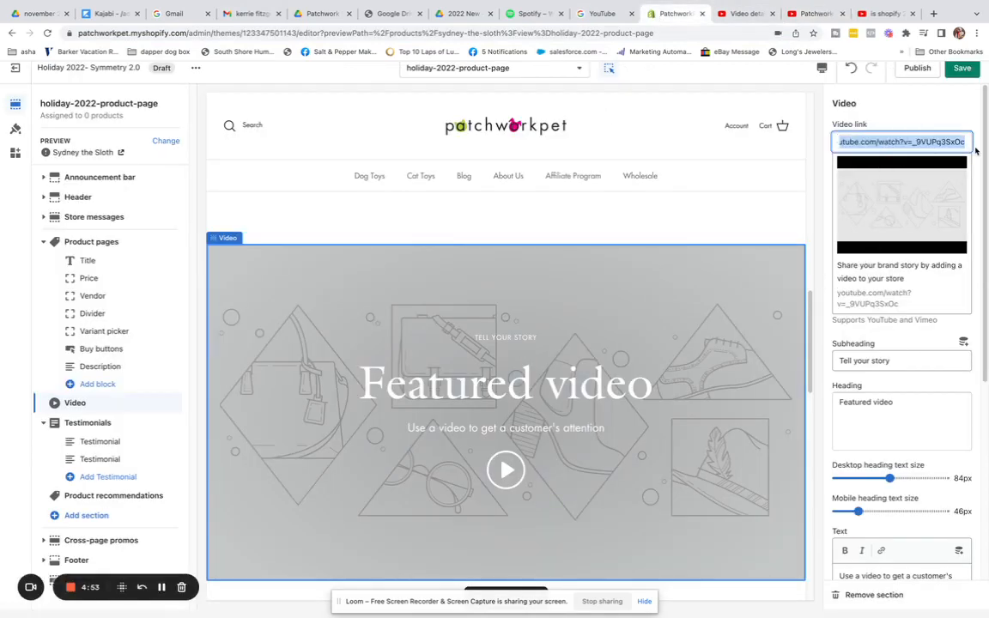
pyautogui.hotkey('ctrl', 'v')
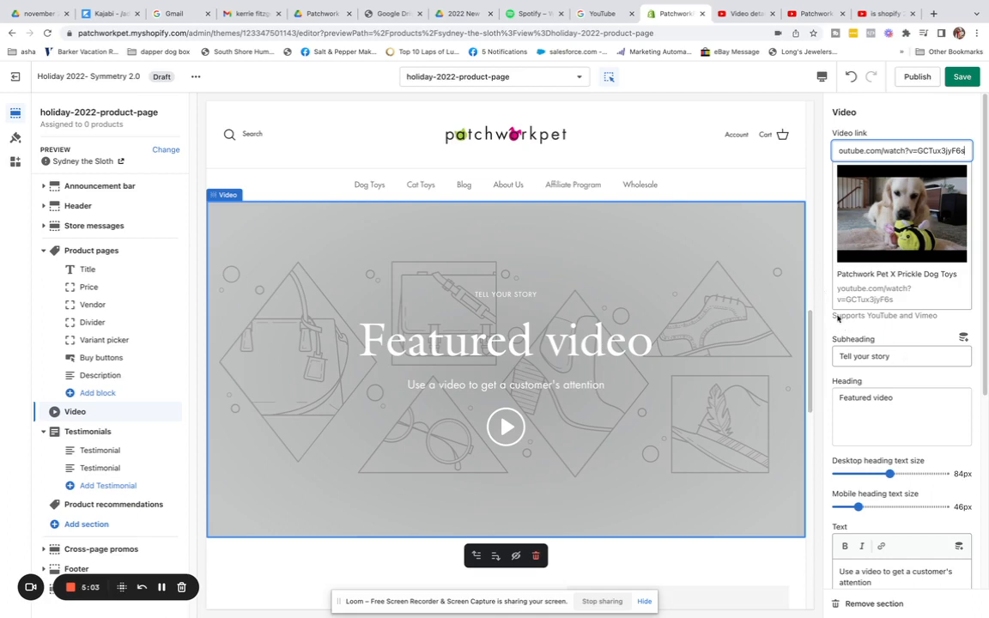
pyautogui.click(960, 79)
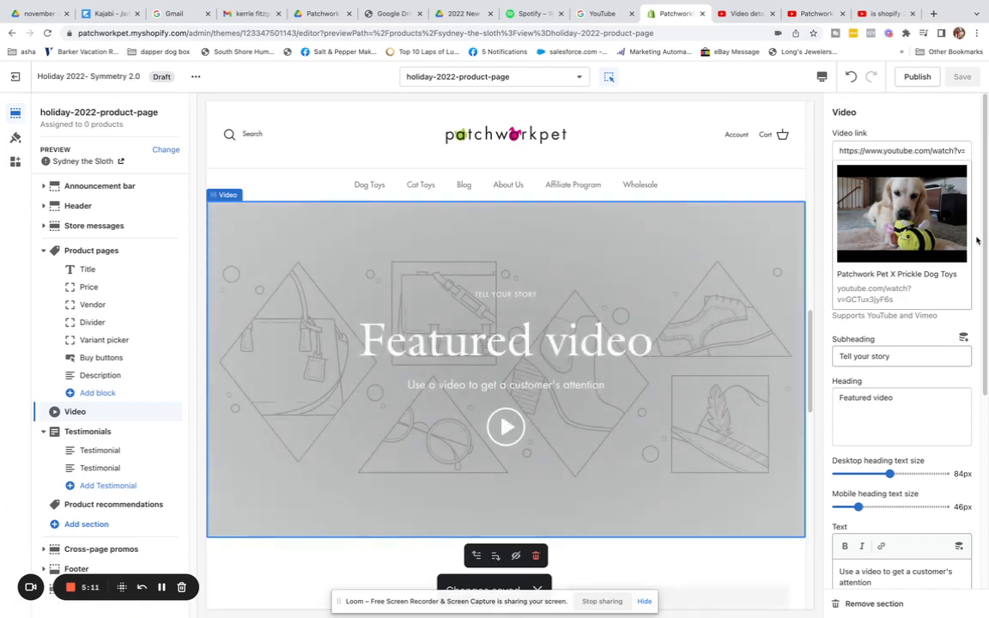
# Visit the patchworkpet.com homepage in a new browser tab and copy its "We're Dog Lovers Just Like You" heading.
pyautogui.scroll(-5, 983, 334)
pyautogui.scroll(-2, 985, 337)
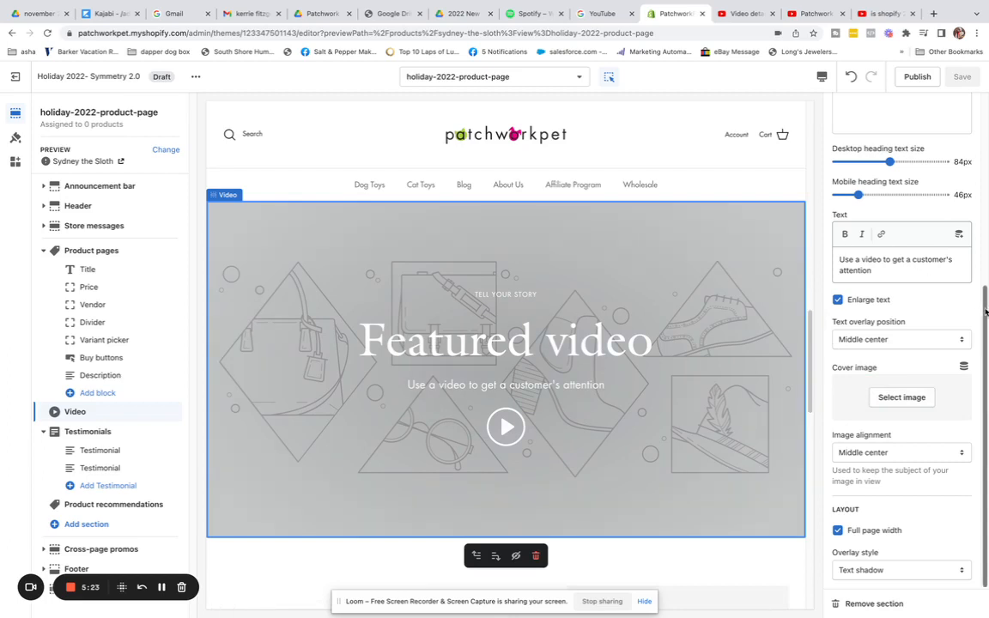
pyautogui.moveTo(985, 296); pyautogui.dragTo(986, 131)
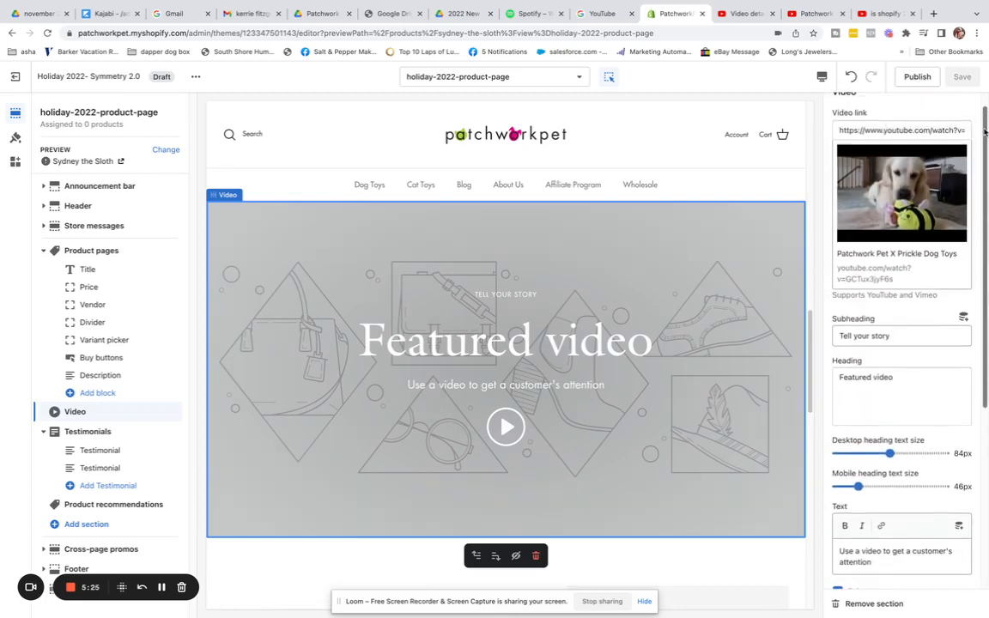
pyautogui.click(895, 338)
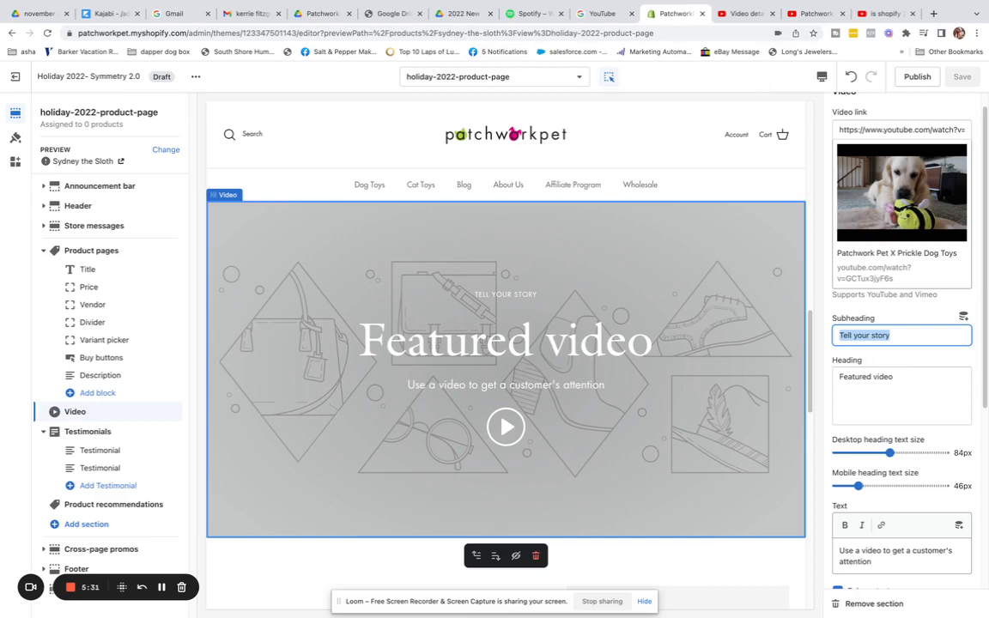
pyautogui.click(933, 13)
pyautogui.write('www.patchw')
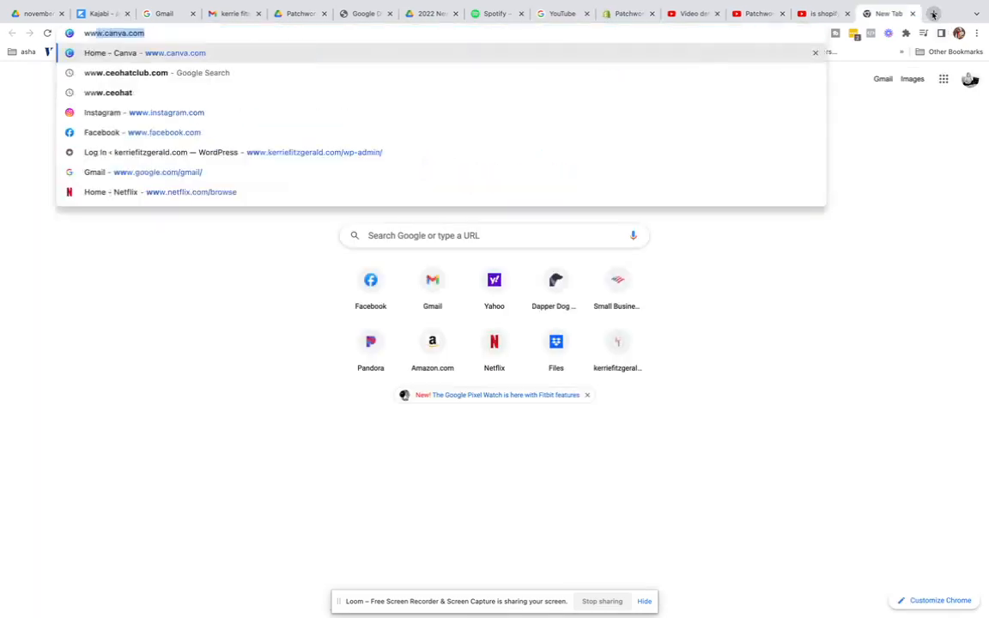
pyautogui.write('ork')
pyautogui.press('Return')
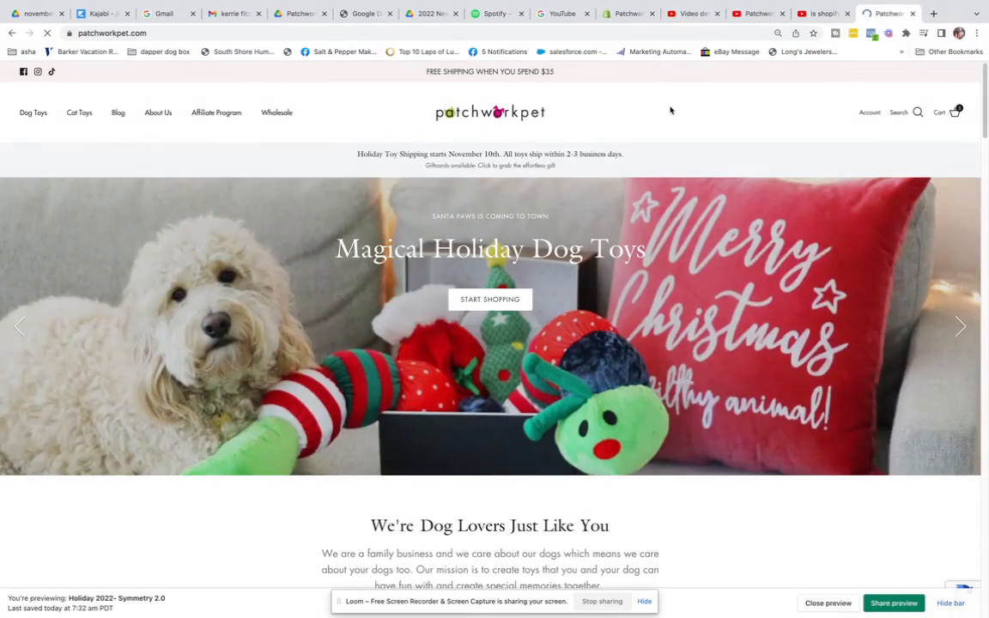
pyautogui.moveTo(985, 77); pyautogui.dragTo(986, 126)
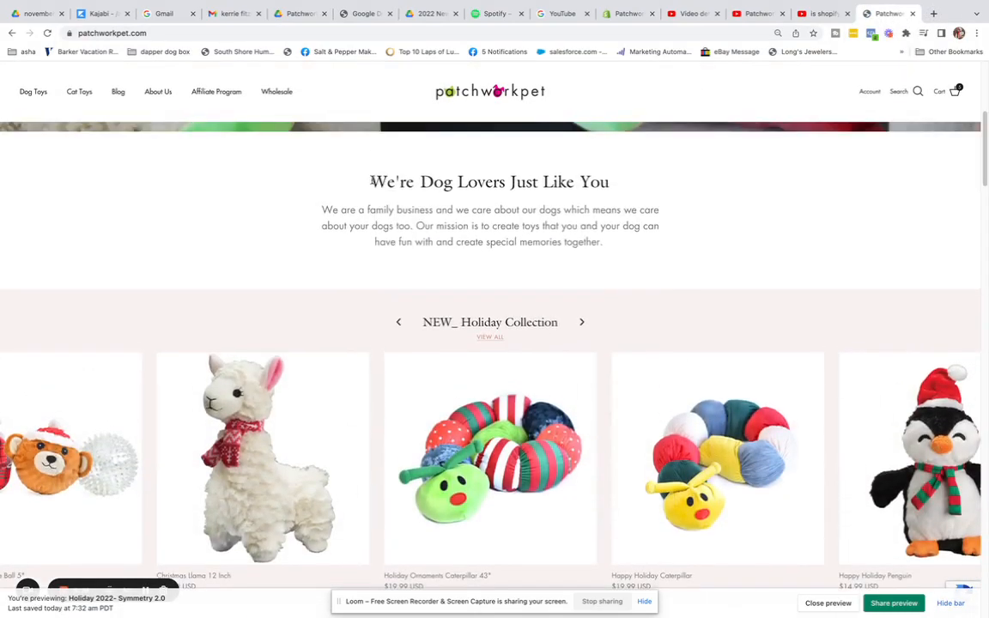
pyautogui.moveTo(371, 181); pyautogui.dragTo(601, 182)
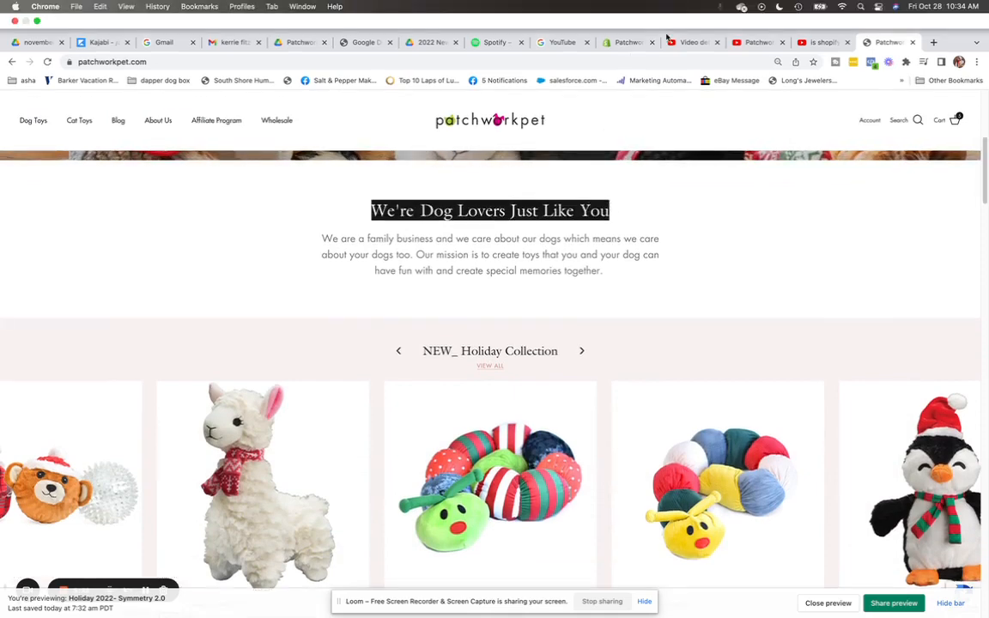
# In the Shopify theme editor, set the Video section's heading to "We're Dog Lovers Just Like You" and leave its subheading empty.
pyautogui.click(628, 42)
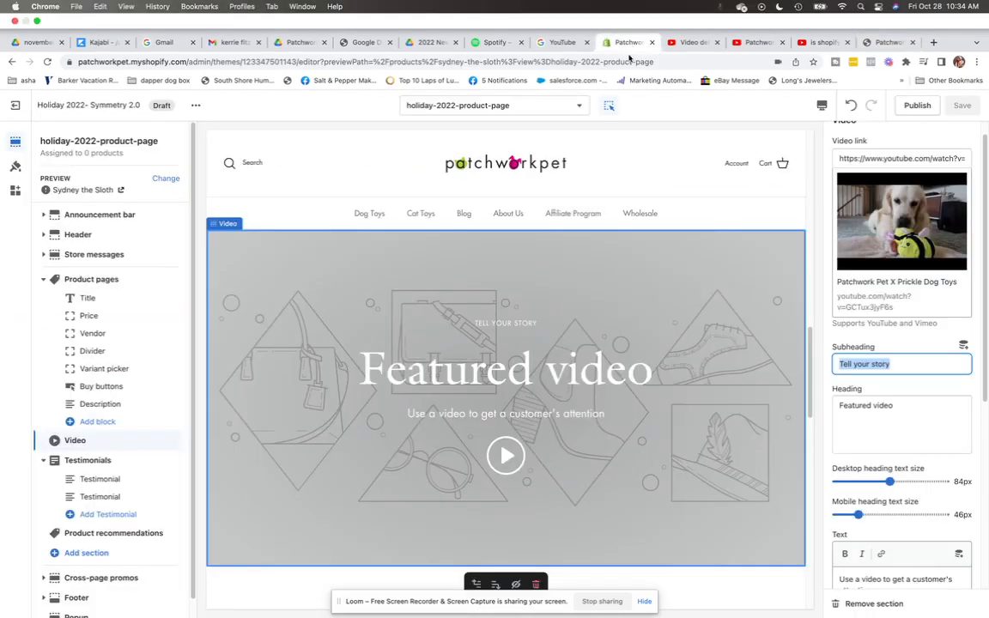
pyautogui.write("We're Dog Lovers Just Like You")
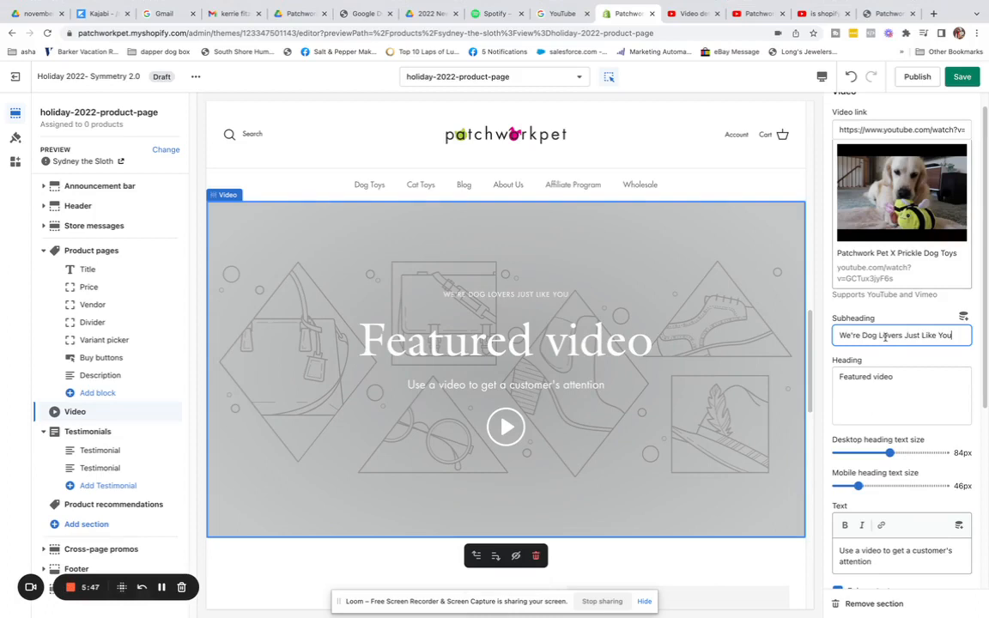
pyautogui.moveTo(897, 381); pyautogui.dragTo(831, 377)
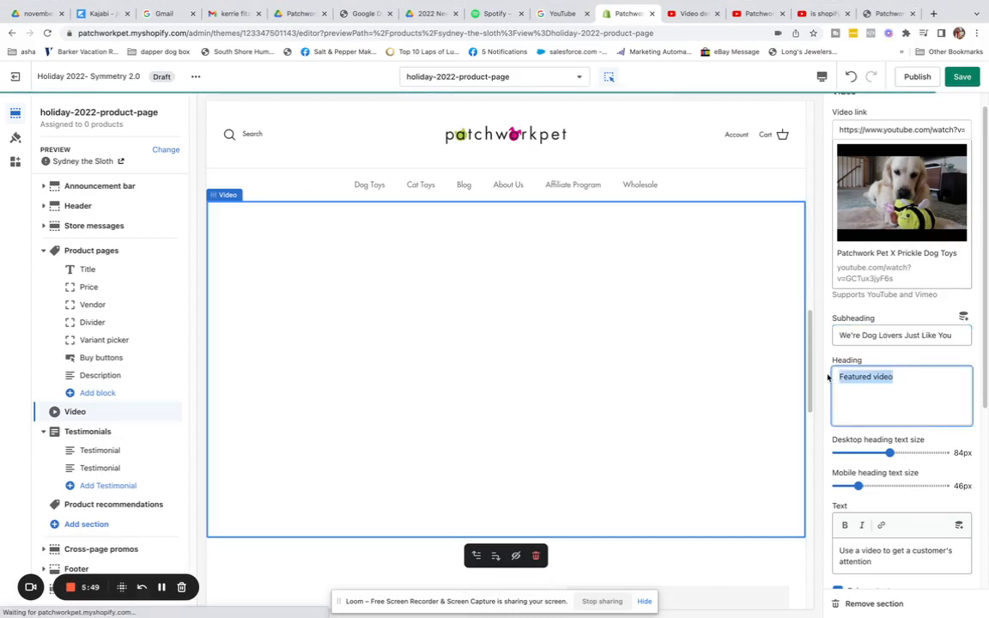
pyautogui.press('BackSpace')
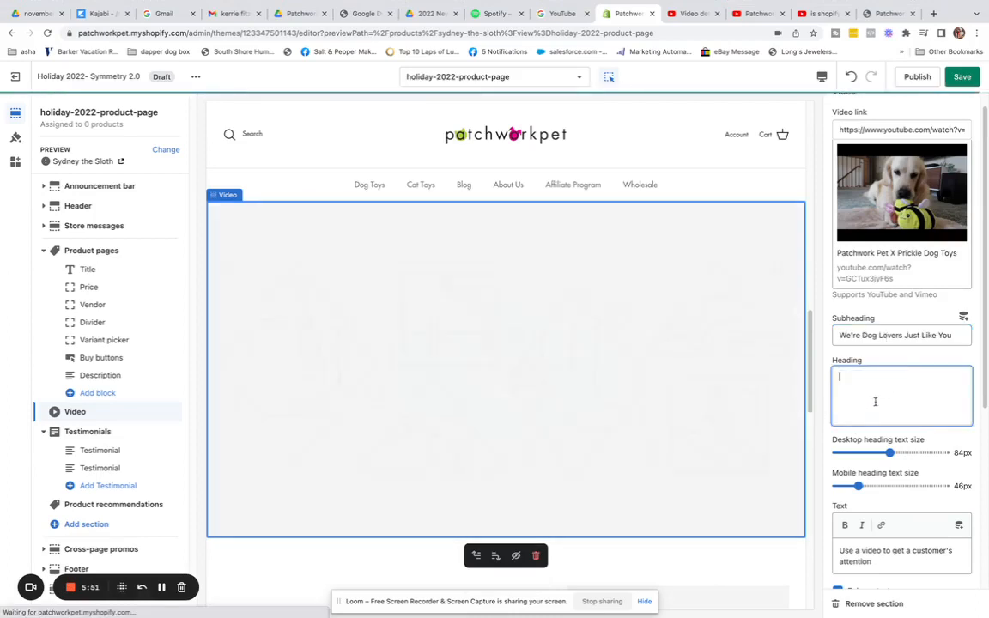
pyautogui.write("We're Dog Lovers Just Like You")
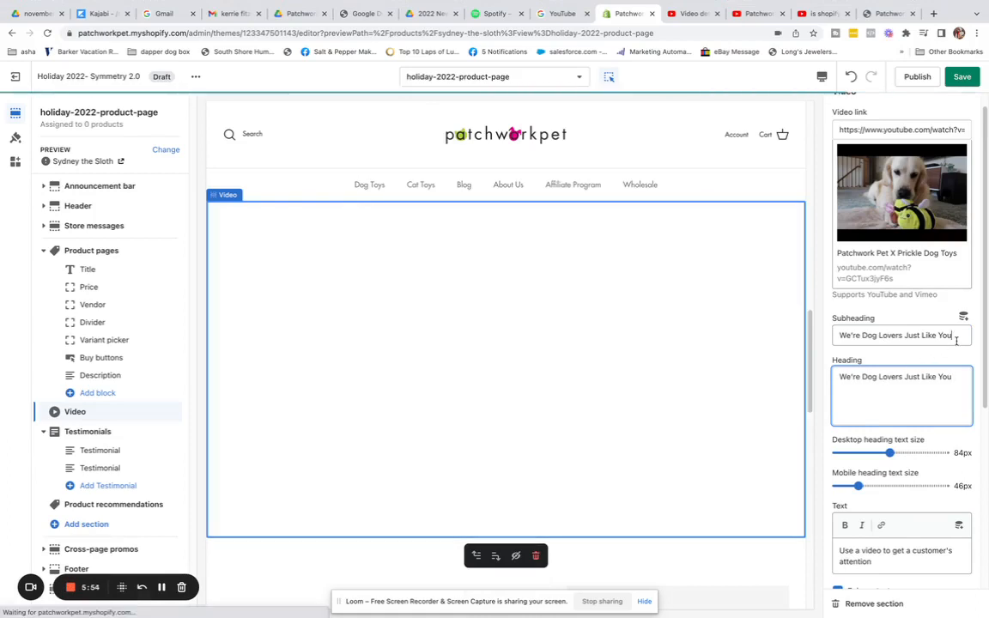
pyautogui.moveTo(962, 336); pyautogui.dragTo(822, 338)
pyautogui.press('BackSpace')
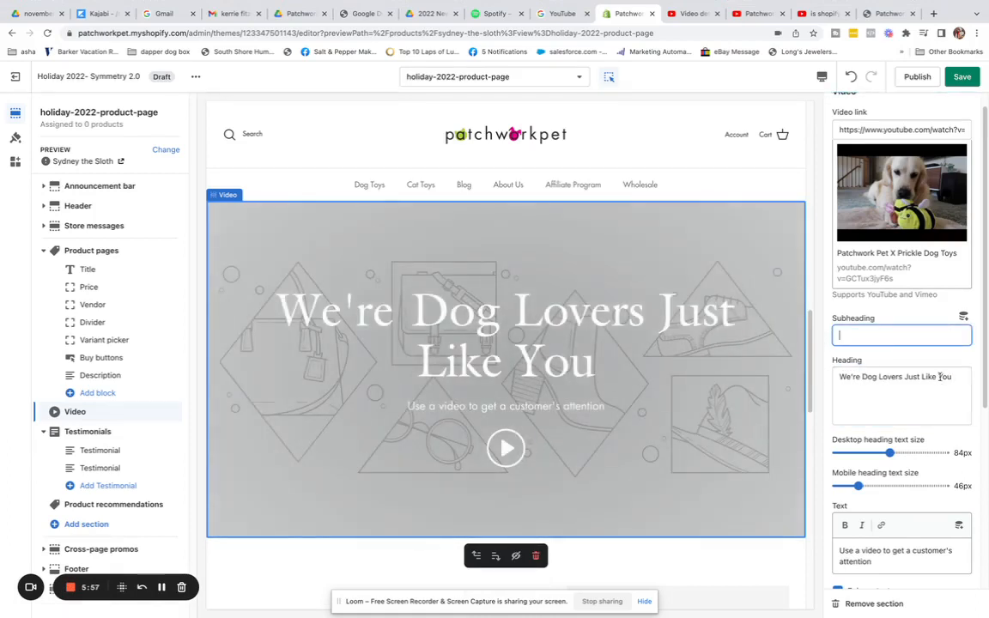
# Remove the Video section's text below the heading and reduce the desktop heading text size to 52px.
pyautogui.moveTo(870, 563); pyautogui.dragTo(839, 550)
pyautogui.press('BackSpace')
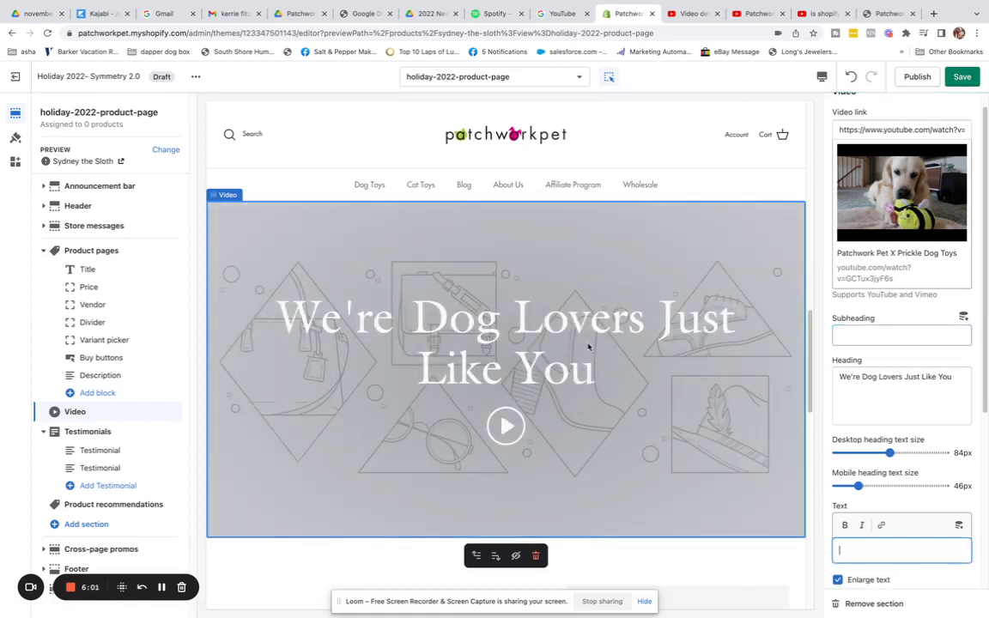
pyautogui.moveTo(893, 451); pyautogui.dragTo(864, 453)
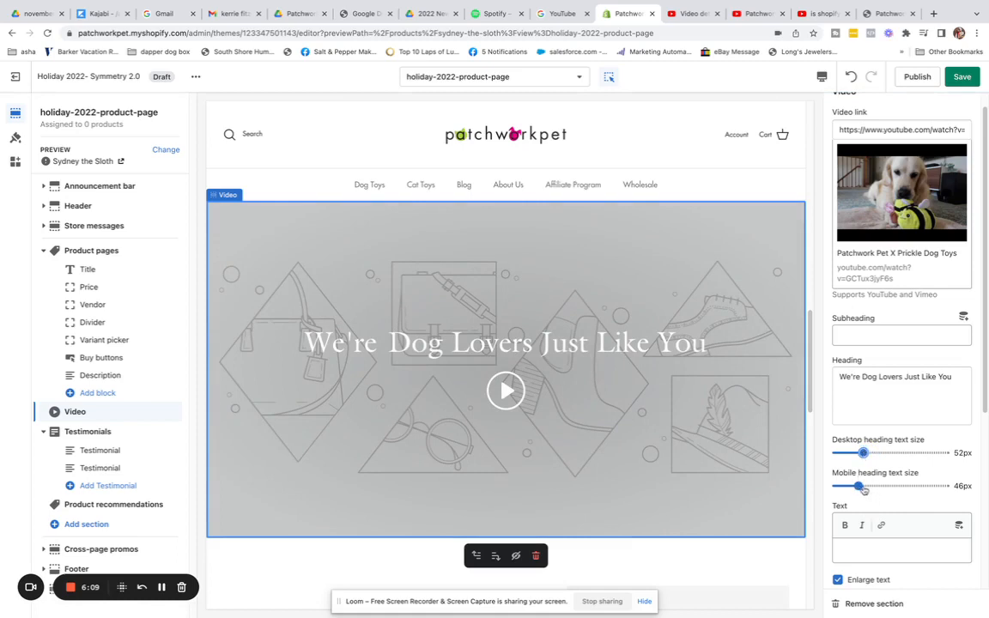
pyautogui.scroll(-5, 977, 371)
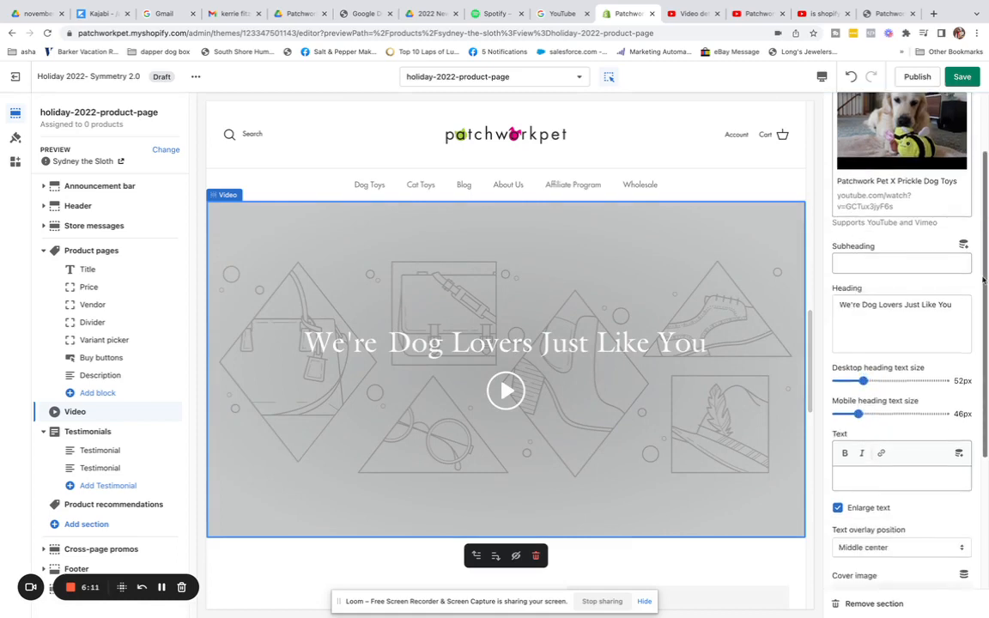
pyautogui.scroll(-2, 977, 395)
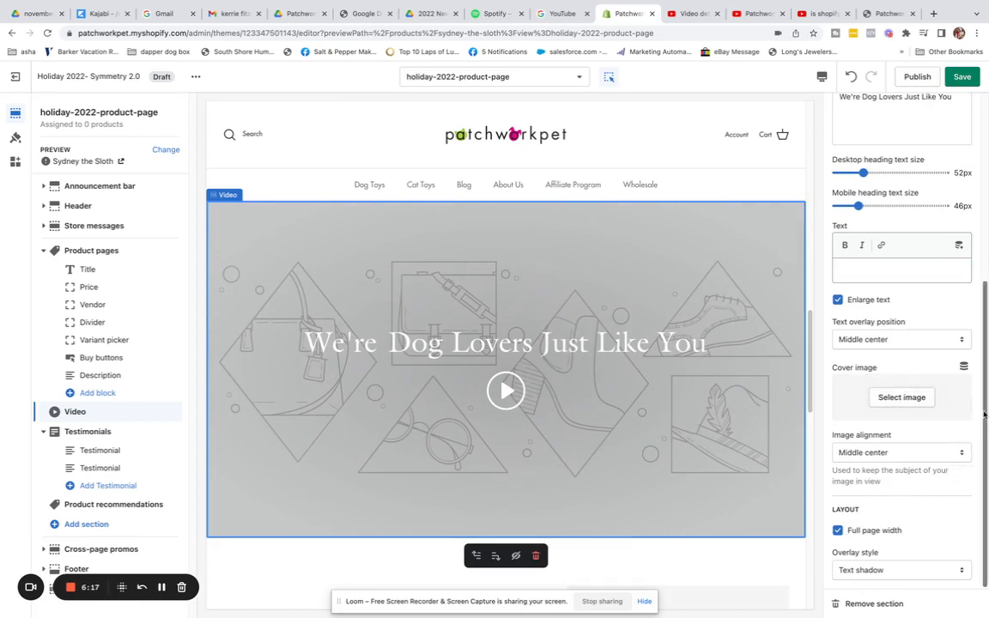
# Save the holiday-2022-product-page template with the updated Video section.
pyautogui.scroll(5, 984, 416)
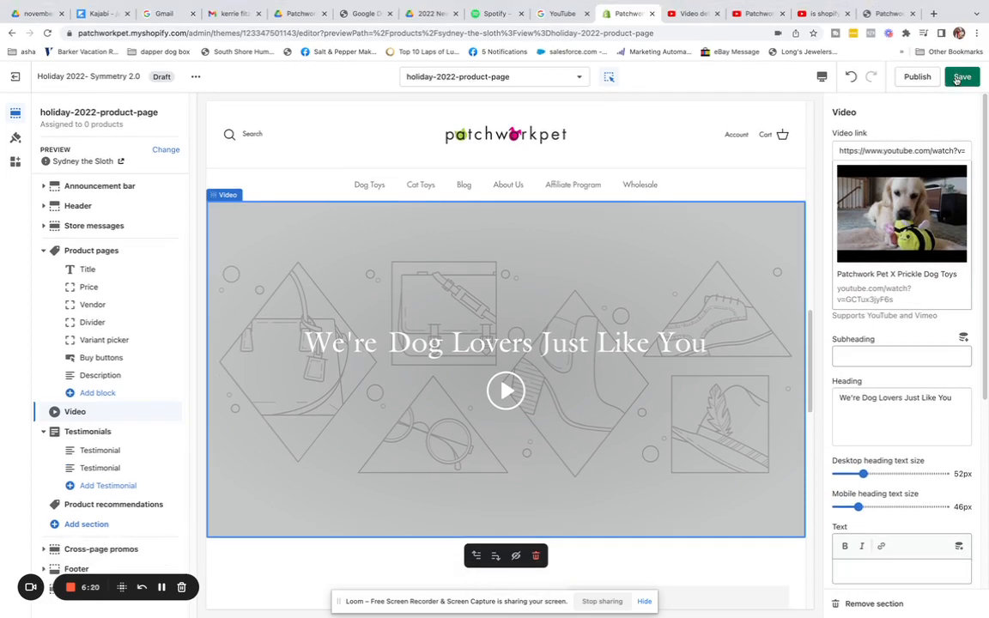
pyautogui.click(957, 79)
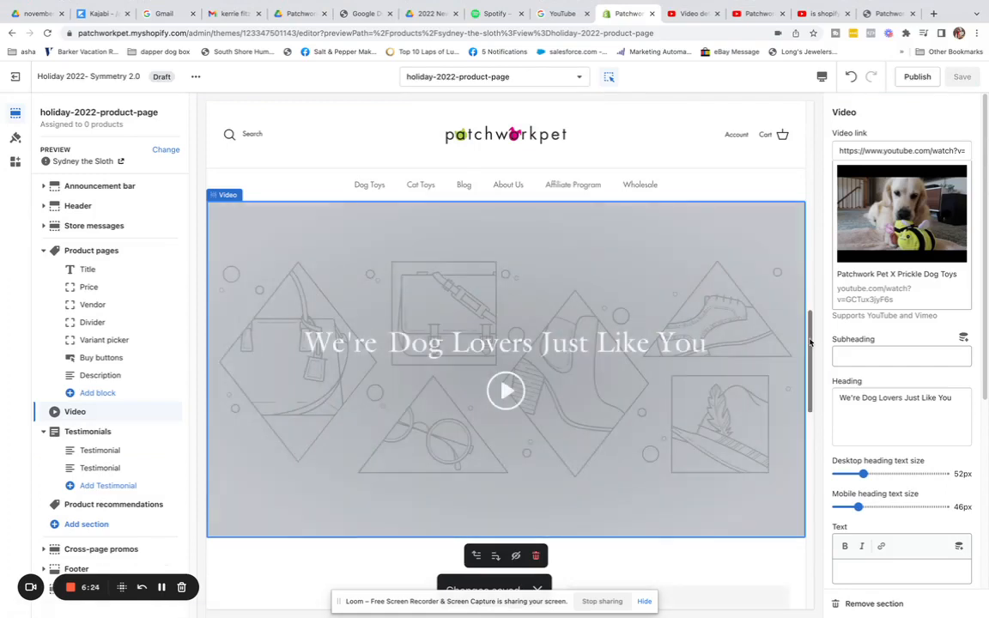
pyautogui.moveTo(808, 340)
pyautogui.mouseDown()
pyautogui.moveTo(810, 375)
pyautogui.moveTo(812, 342)
pyautogui.mouseUp()
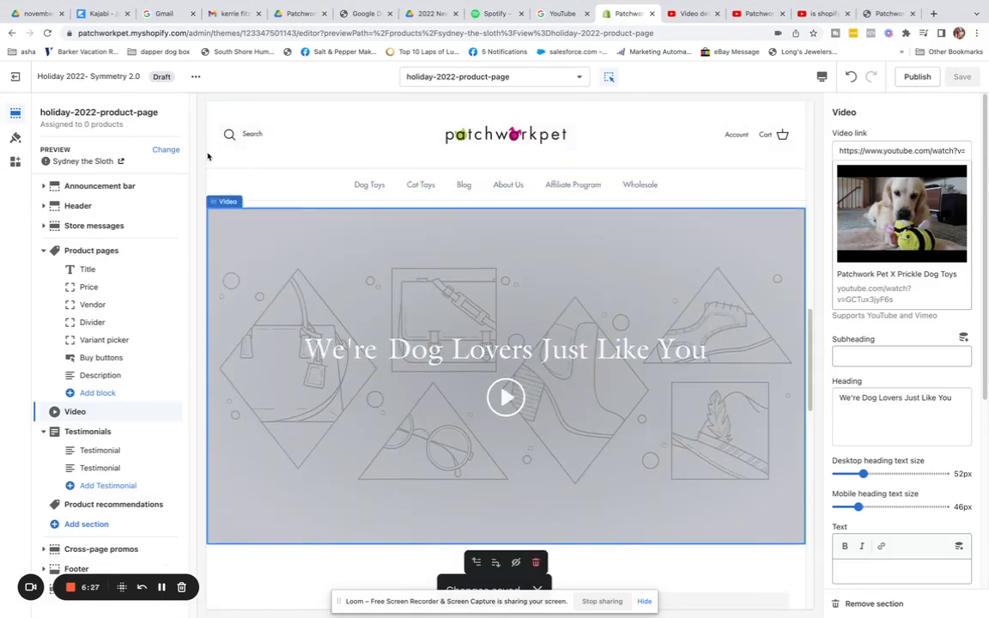
# Preview the draft theme, look at the Holiday Ornaments Caterpillar 43" product page, and close the preview.
pyautogui.click(197, 77)
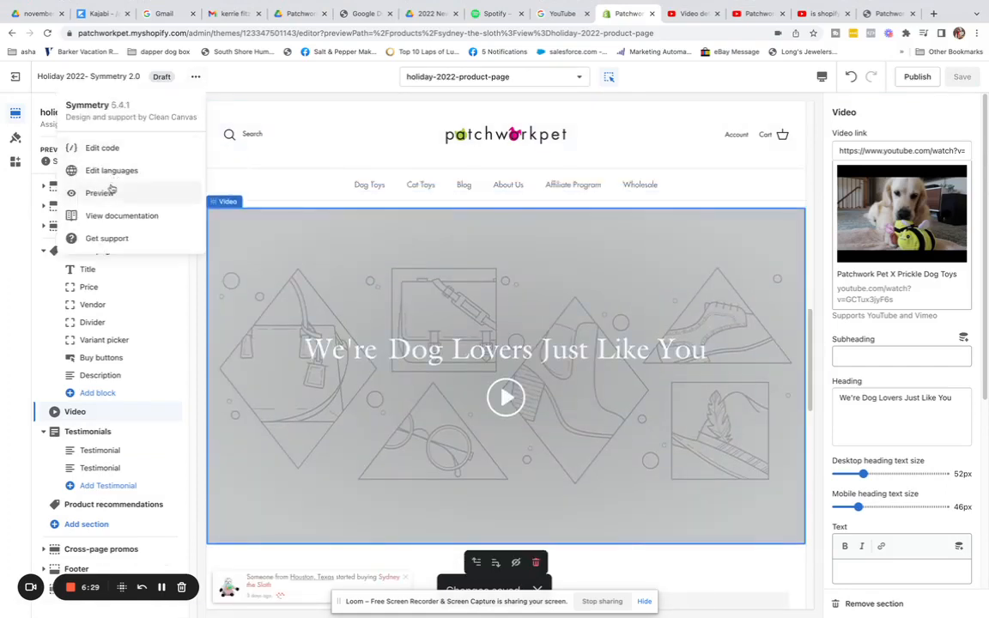
pyautogui.click(106, 194)
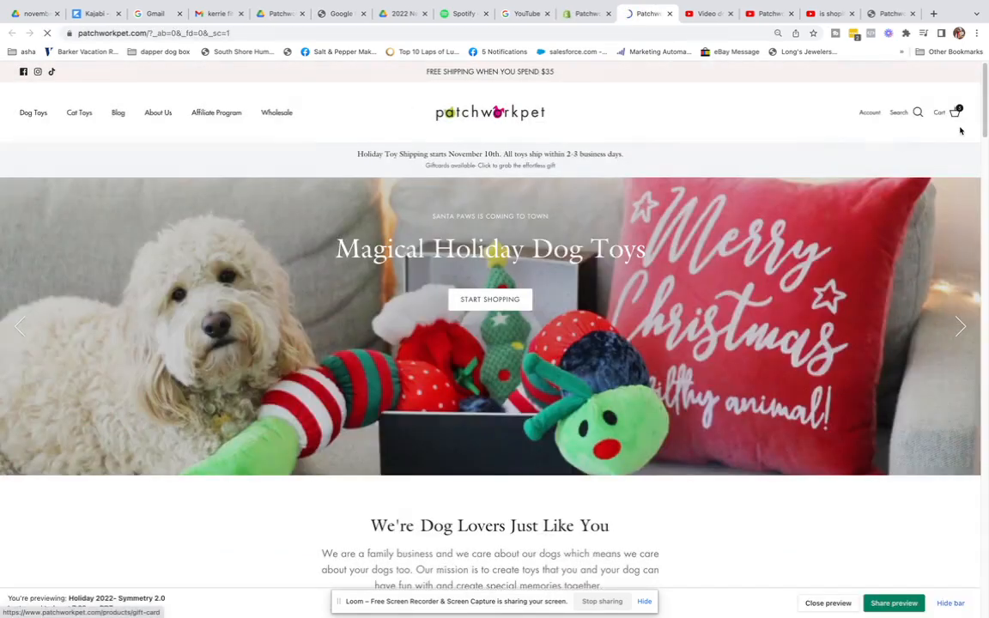
pyautogui.moveTo(985, 107); pyautogui.dragTo(985, 23)
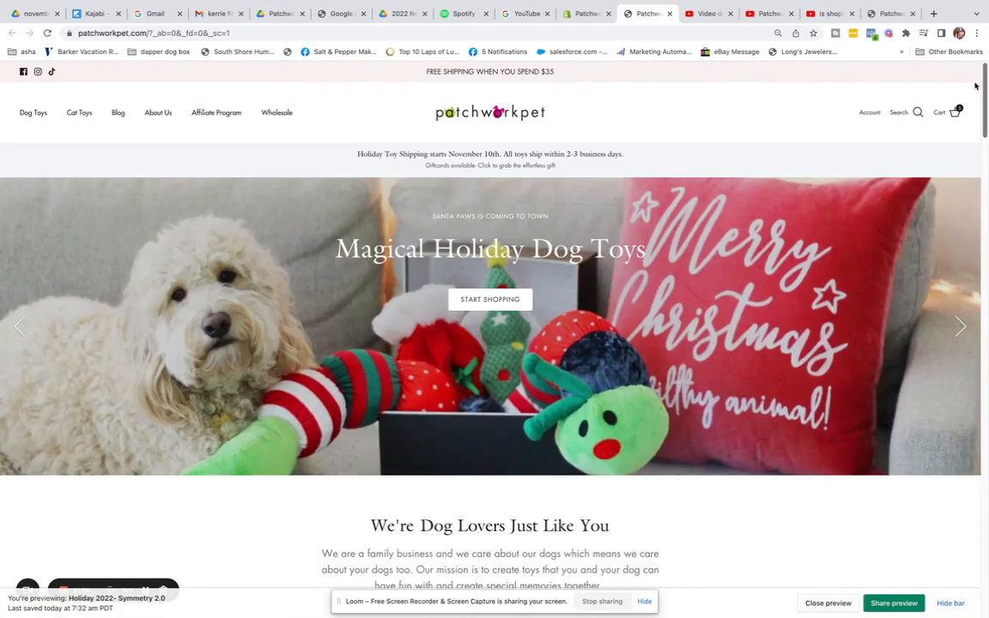
pyautogui.scroll(-10, 975, 86)
pyautogui.click(537, 160)
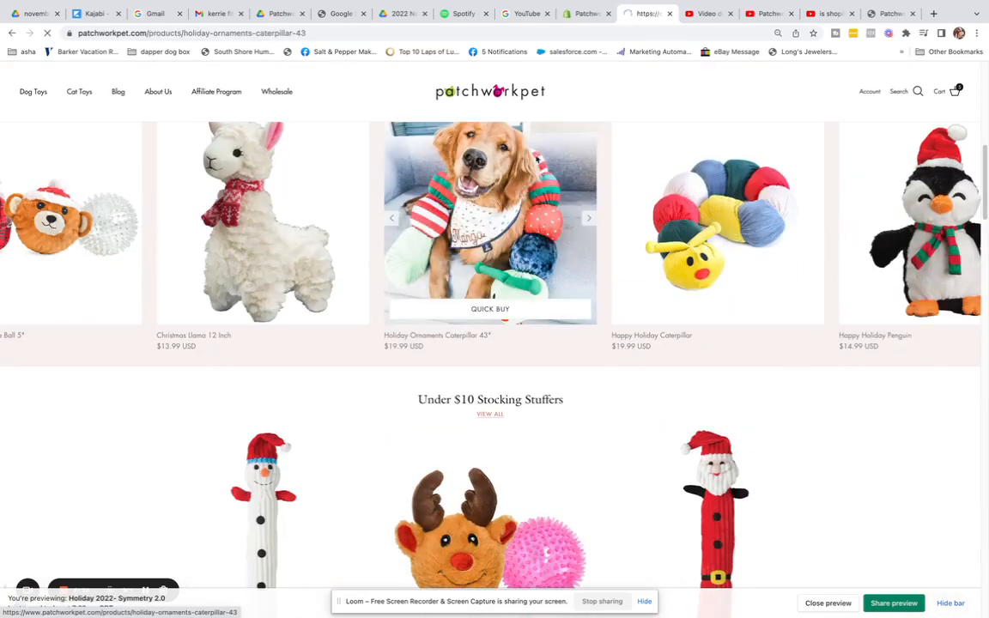
pyautogui.moveTo(985, 99); pyautogui.dragTo(967, 65)
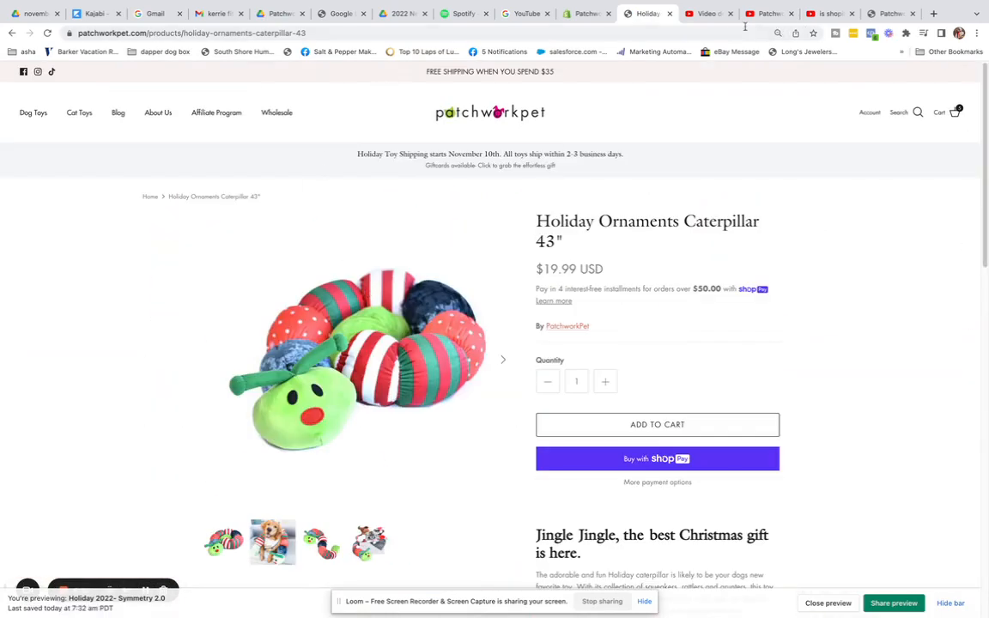
pyautogui.click(668, 16)
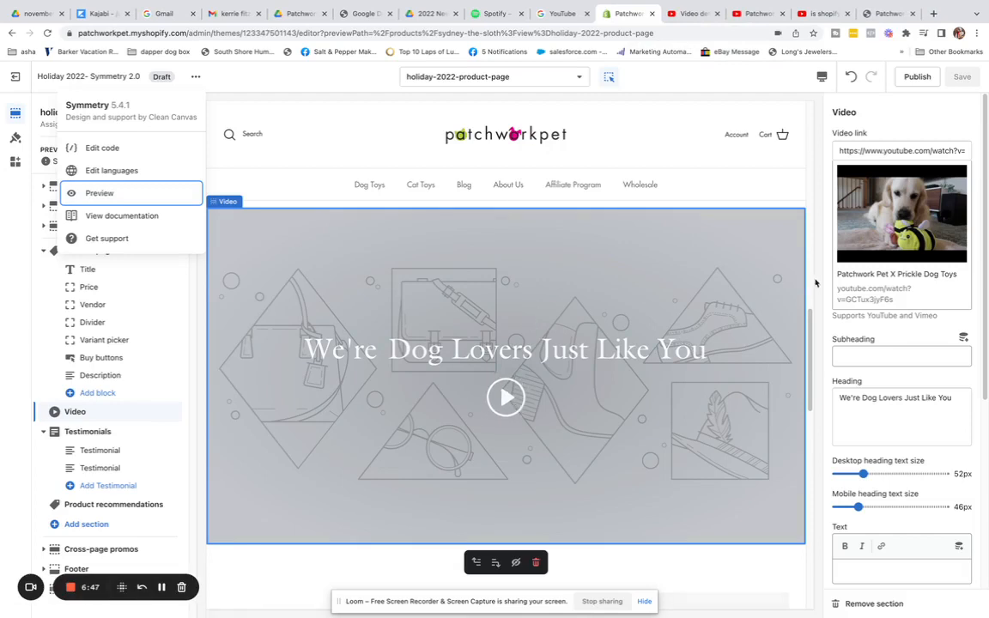
# Compare the template's placeholder testimonials with the customer testimonial on the patchworkpet.com homepage, then return to the Shopify theme editor.
pyautogui.scroll(-5, 808, 327)
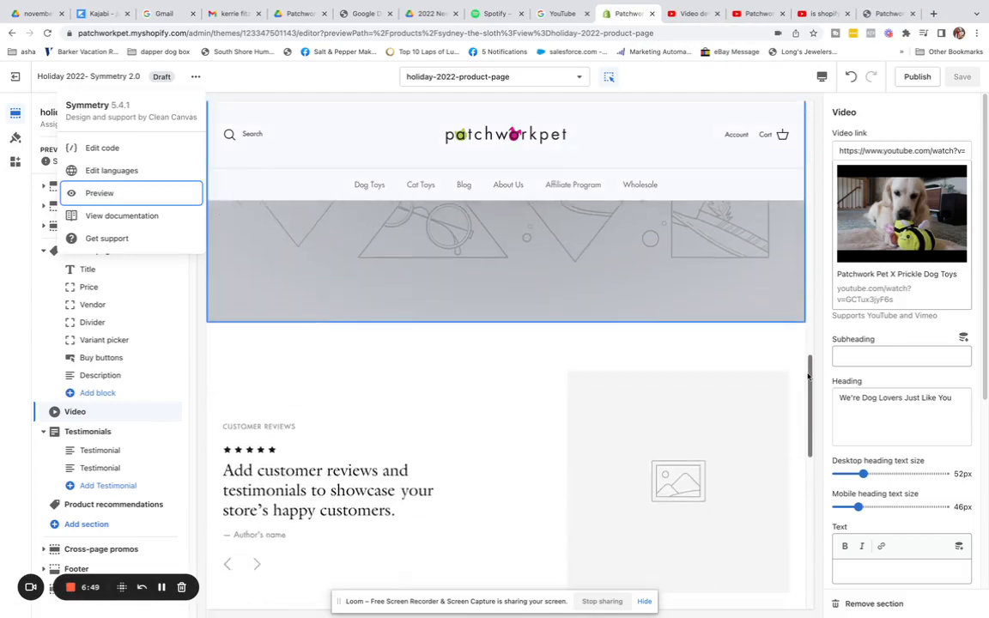
pyautogui.click(879, 18)
pyautogui.moveTo(986, 162); pyautogui.dragTo(986, 490)
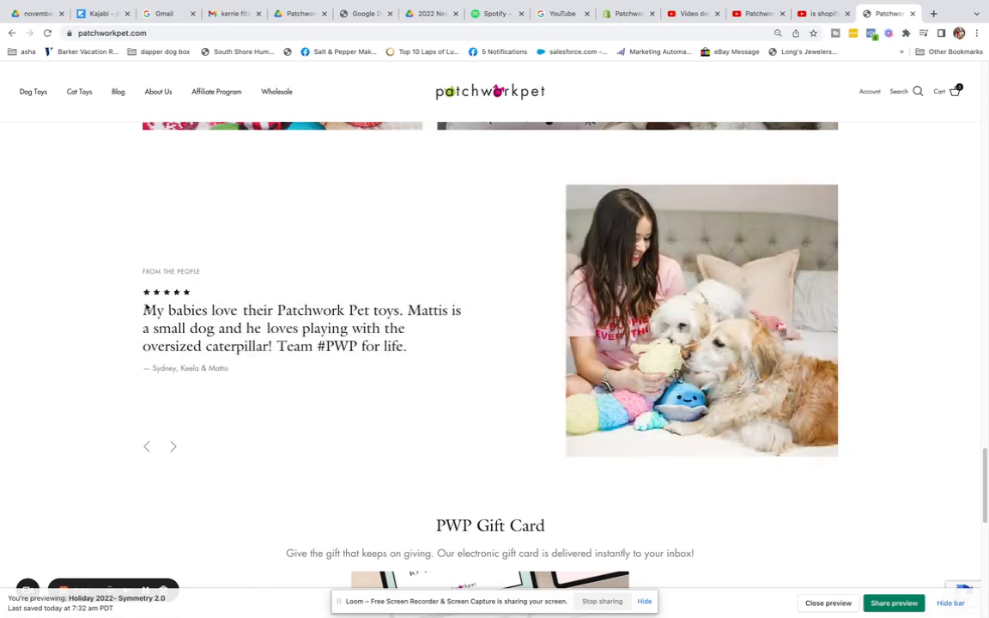
pyautogui.click(620, 14)
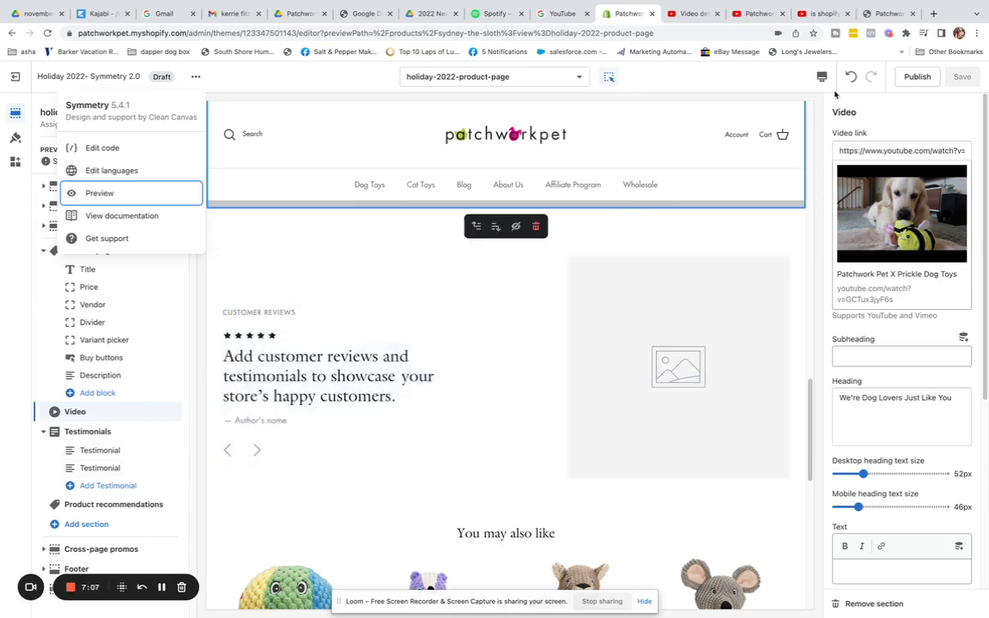
pyautogui.click(881, 13)
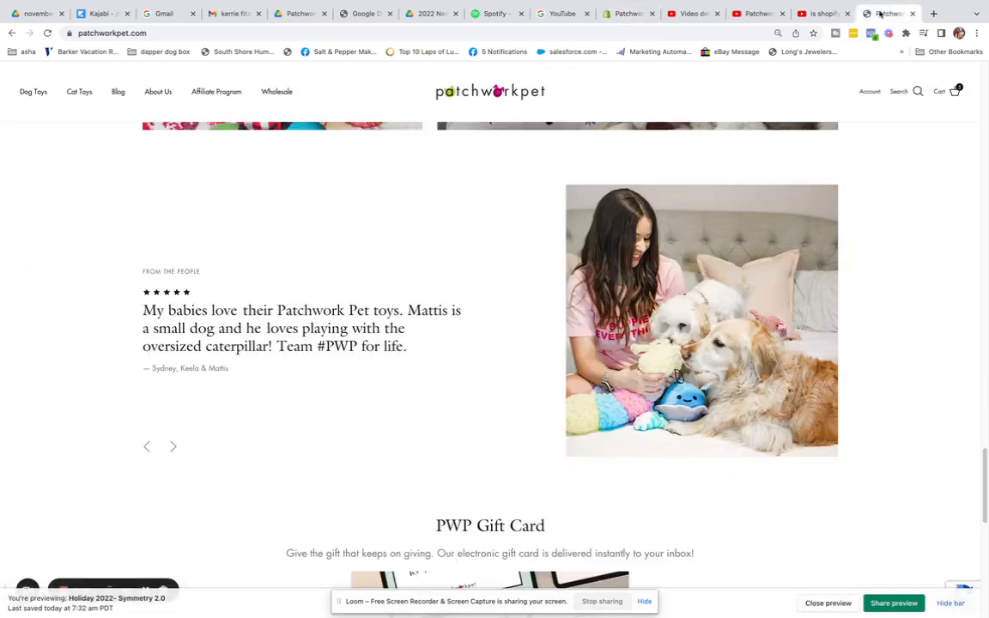
pyautogui.click(620, 14)
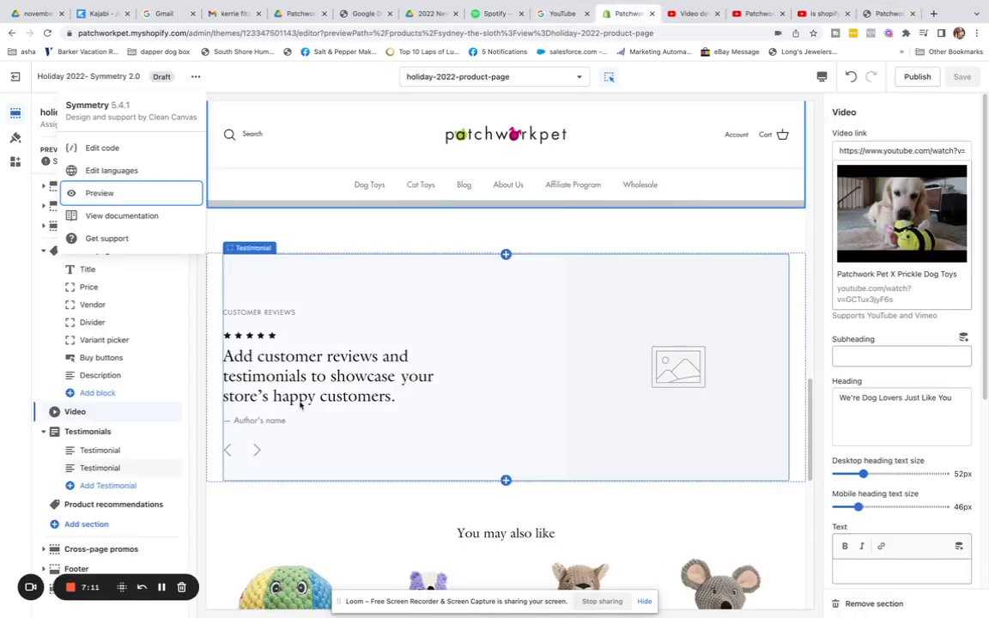
# Write the second testimonial about babies loving their Patchwork Pet Toys and a small dog obsessed with the oversized caterpillar toy, and enter the author's name.
pyautogui.moveTo(932, 217); pyautogui.dragTo(834, 180)
pyautogui.write('My')
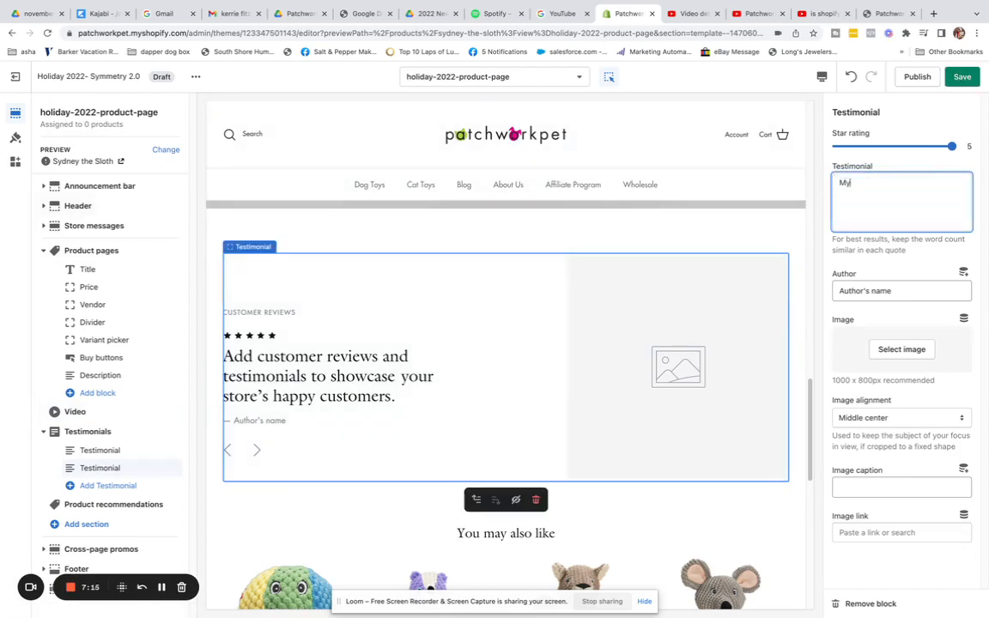
pyautogui.write(' babies just love their Patchwork Pet Toys')
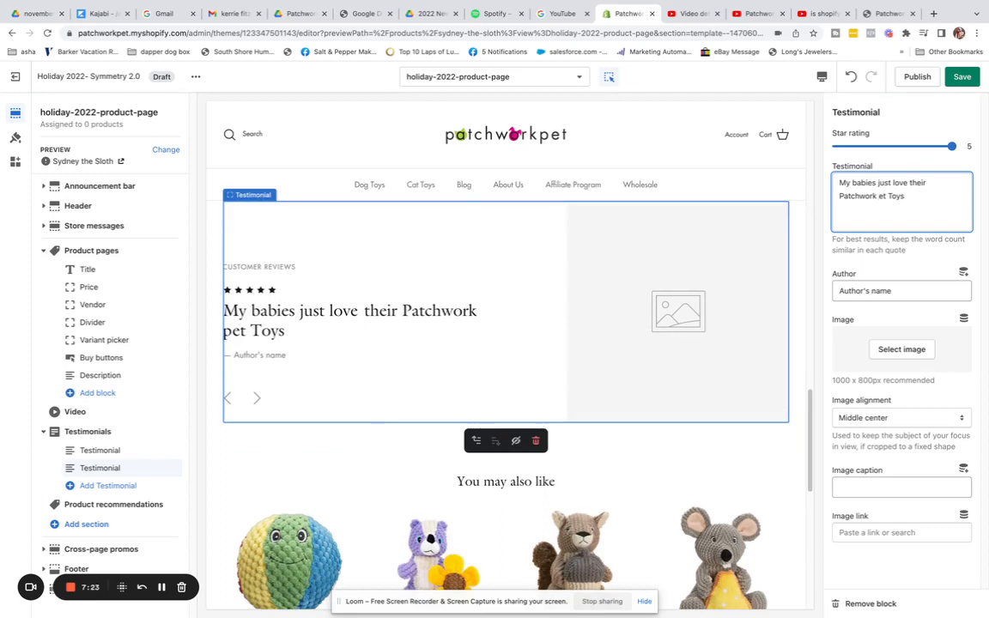
pyautogui.click(161, 588)
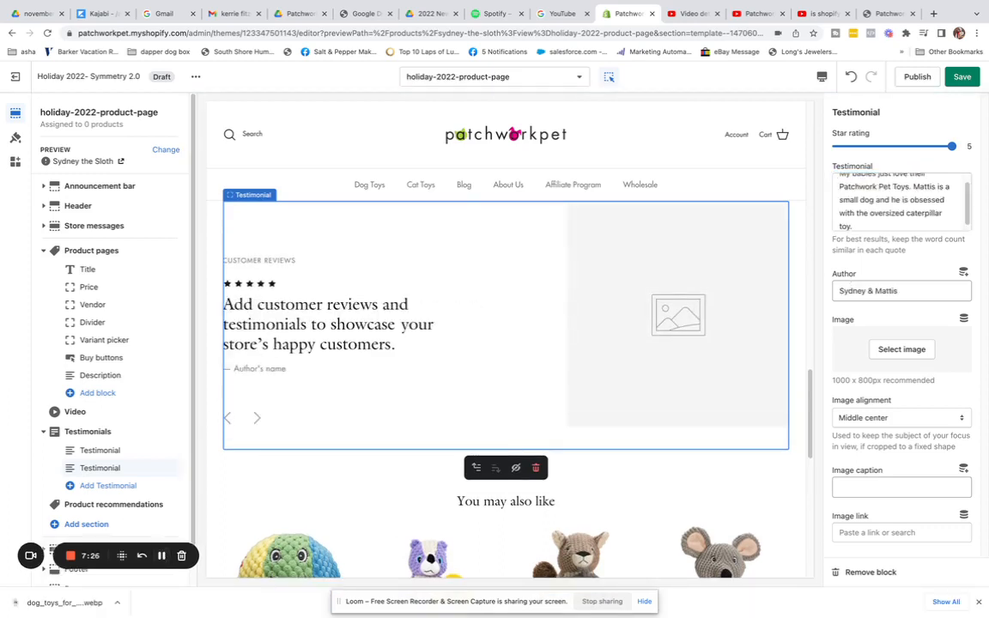
pyautogui.moveTo(968, 202); pyautogui.dragTo(967, 172)
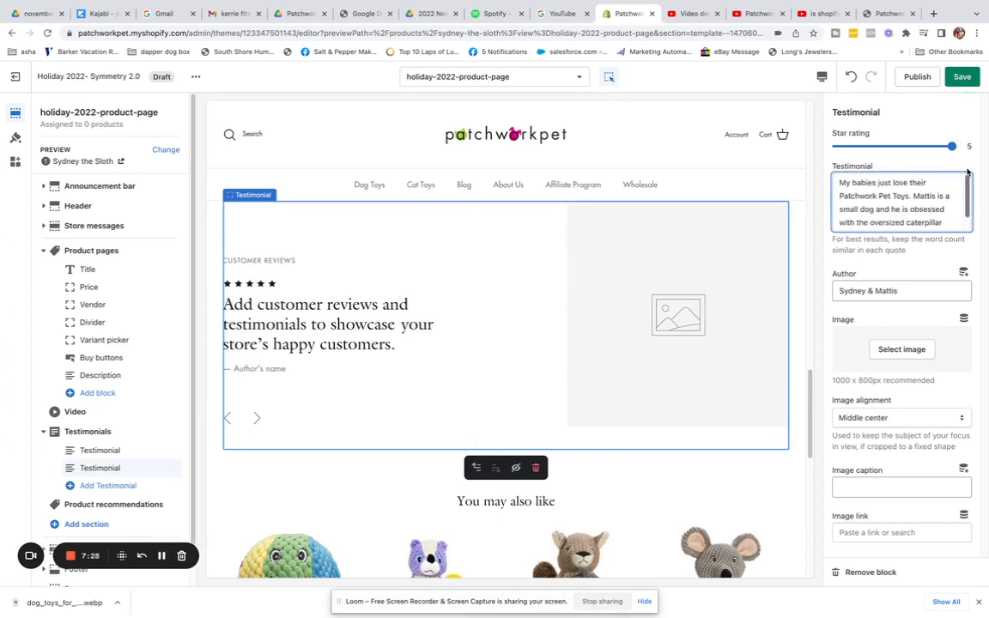
pyautogui.click(916, 291)
# Upload the dog_toys_for_the_modern_dog_mom image from Downloads and use it as the second testimonial's image.
pyautogui.click(903, 351)
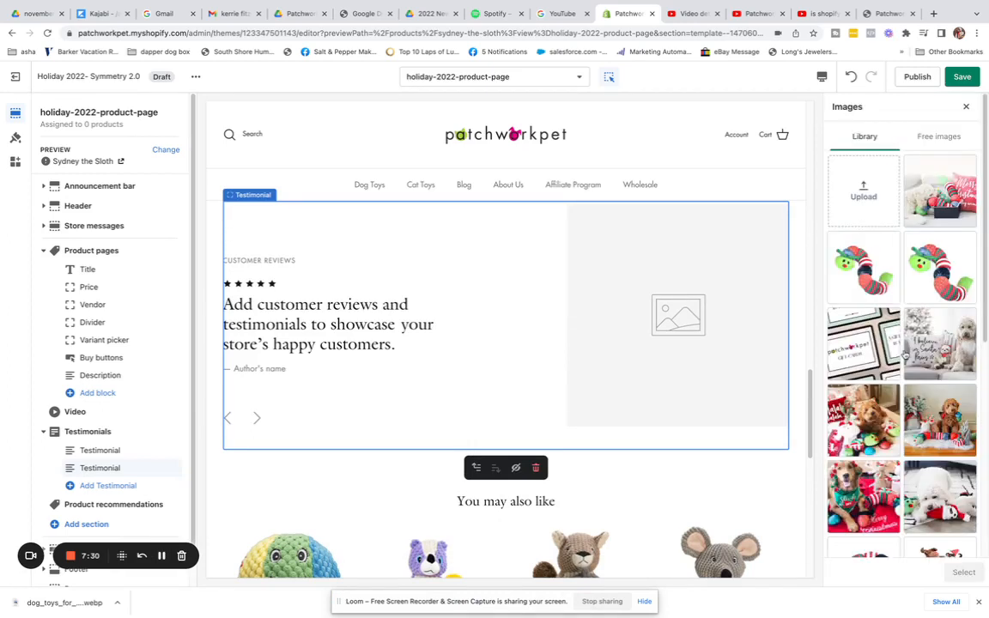
pyautogui.click(865, 188)
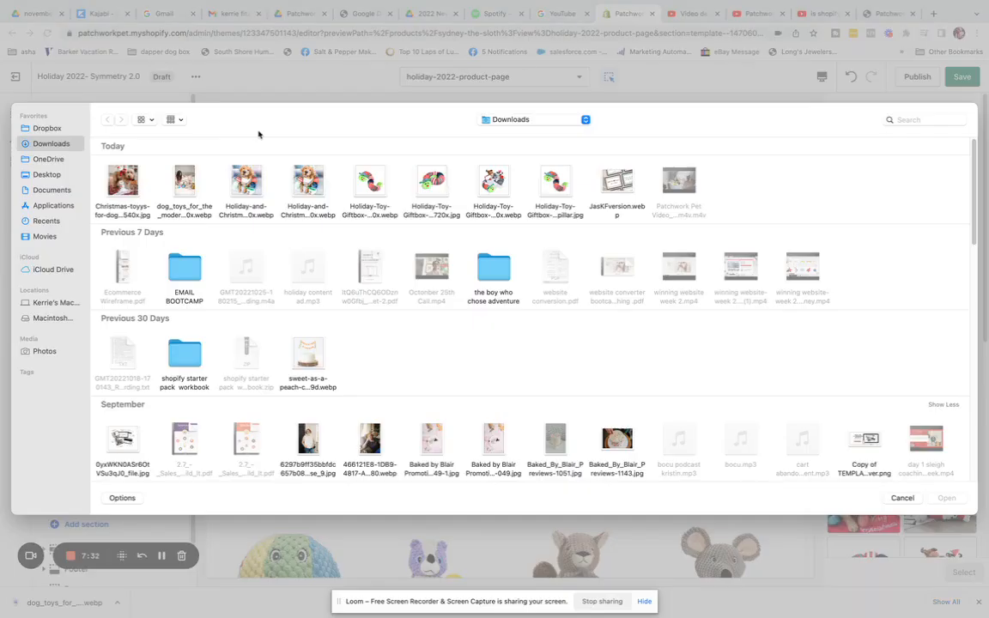
pyautogui.doubleClick(186, 182)
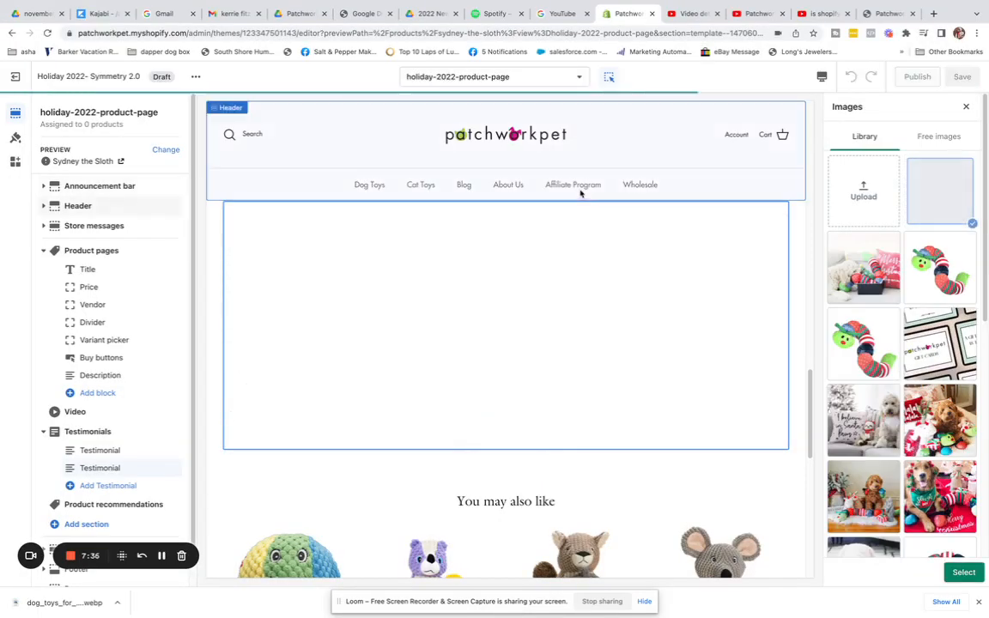
pyautogui.click(965, 572)
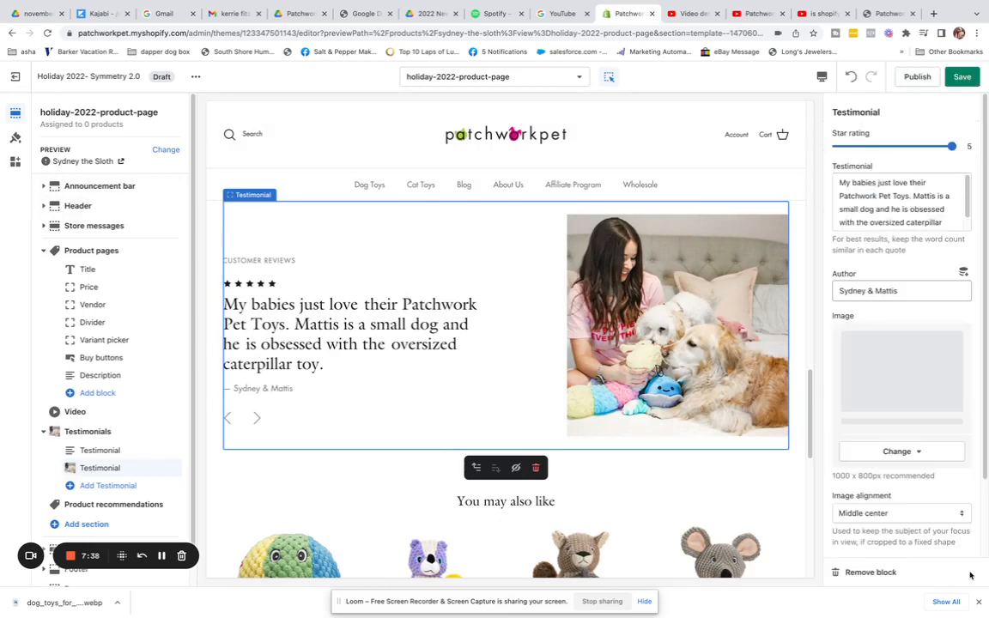
# Move the completed testimonial above the placeholder one in the Testimonials section and open the placeholder testimonial's settings.
pyautogui.scroll(-3, 984, 202)
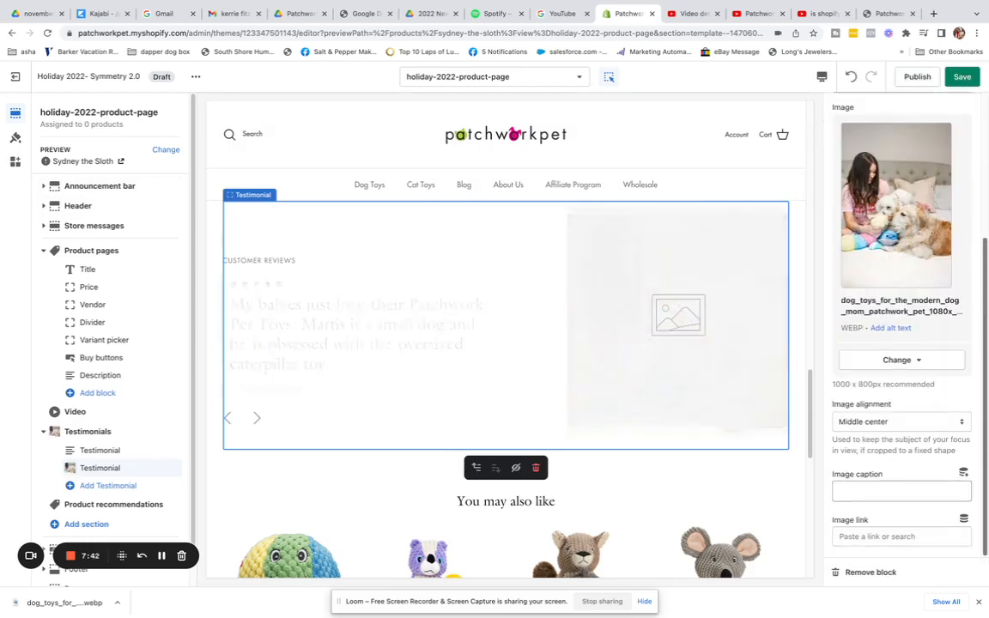
pyautogui.scroll(3, 902, 326)
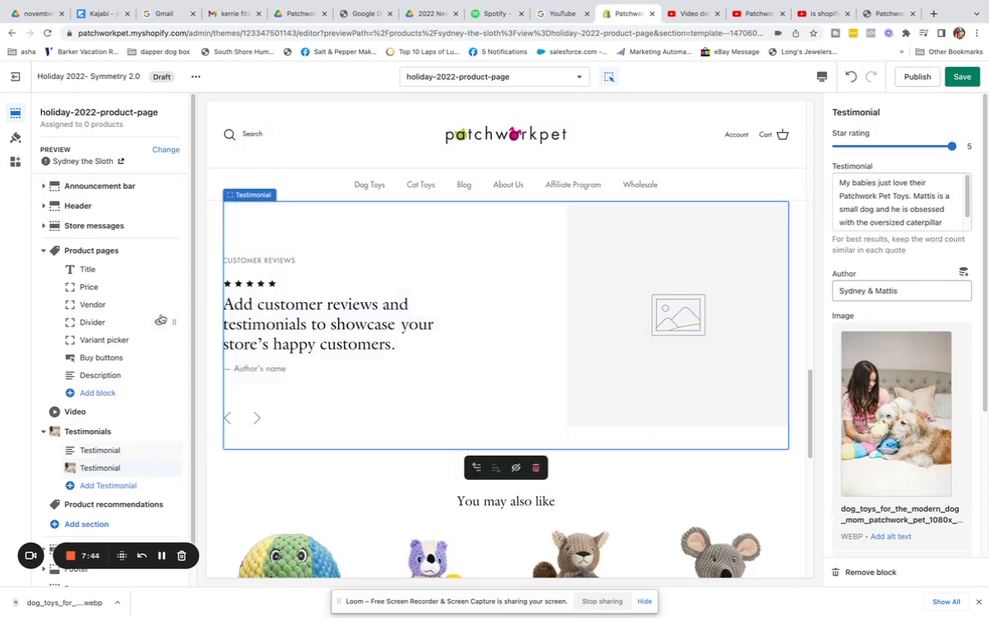
pyautogui.moveTo(178, 466); pyautogui.dragTo(181, 449)
pyautogui.click(107, 468)
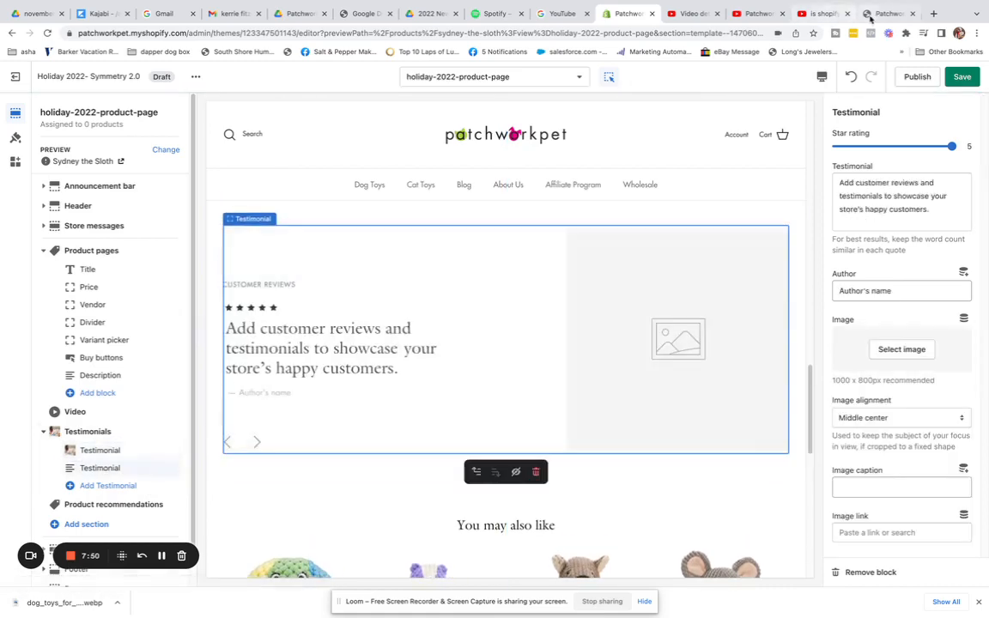
# Read the "SO IN LOVE!" testimonial on the patchworkpet.com homepage and return to the Shopify theme editor.
pyautogui.click(872, 15)
pyautogui.click(172, 446)
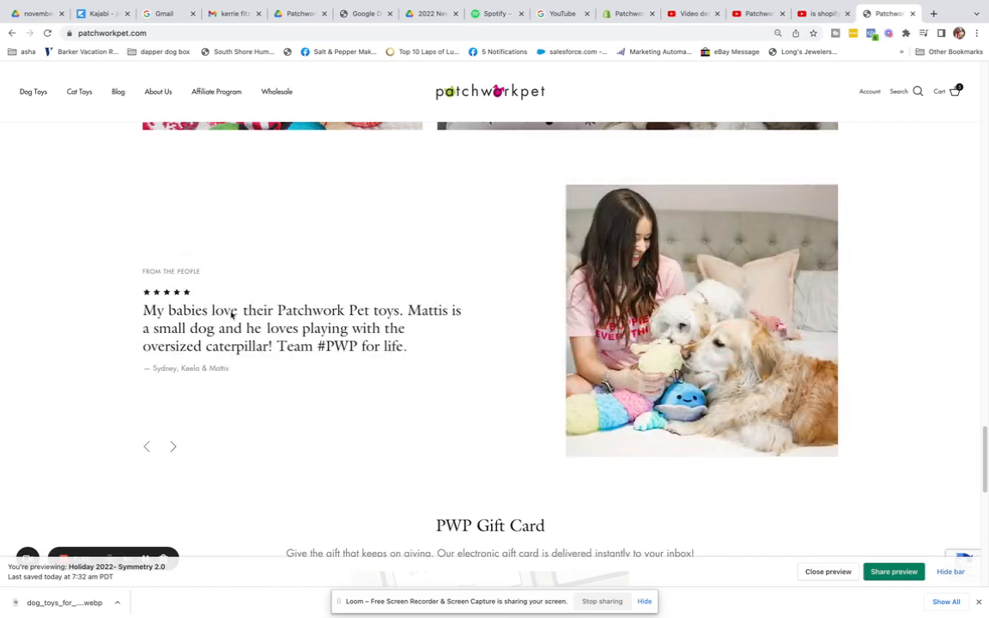
pyautogui.click(174, 448)
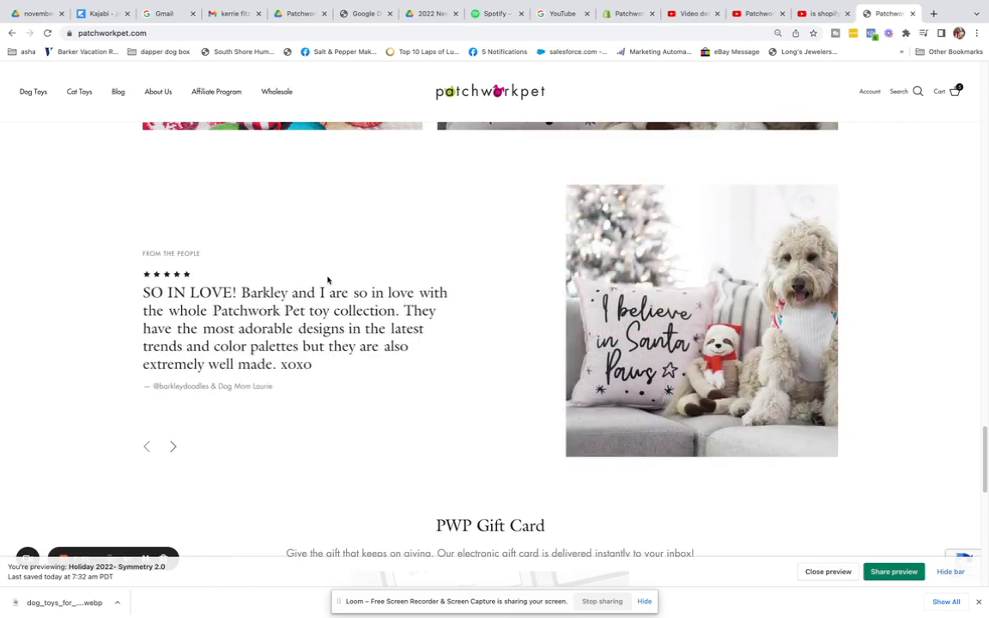
pyautogui.moveTo(453, 3)
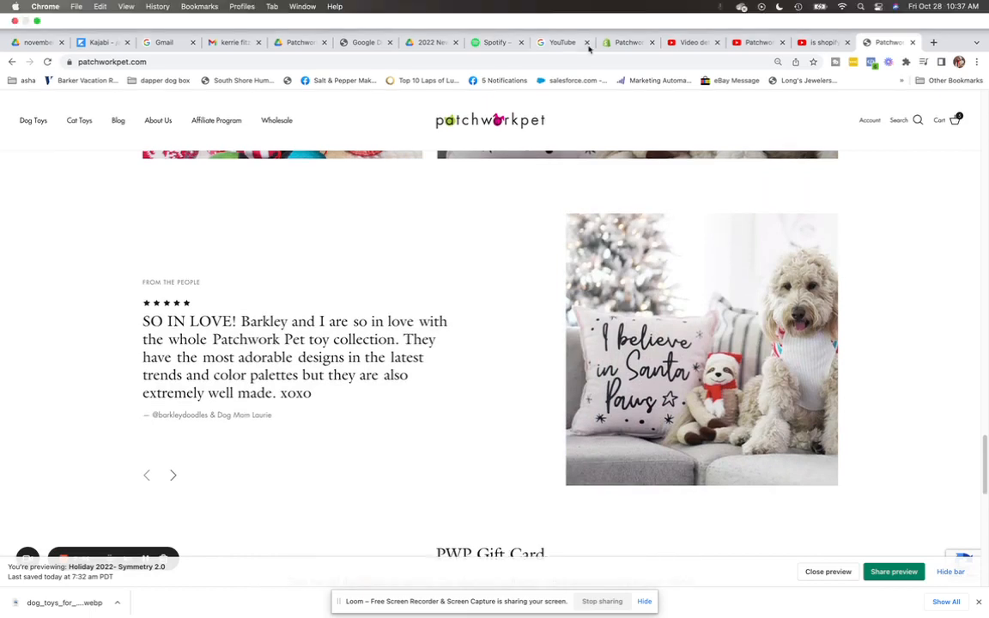
pyautogui.click(622, 45)
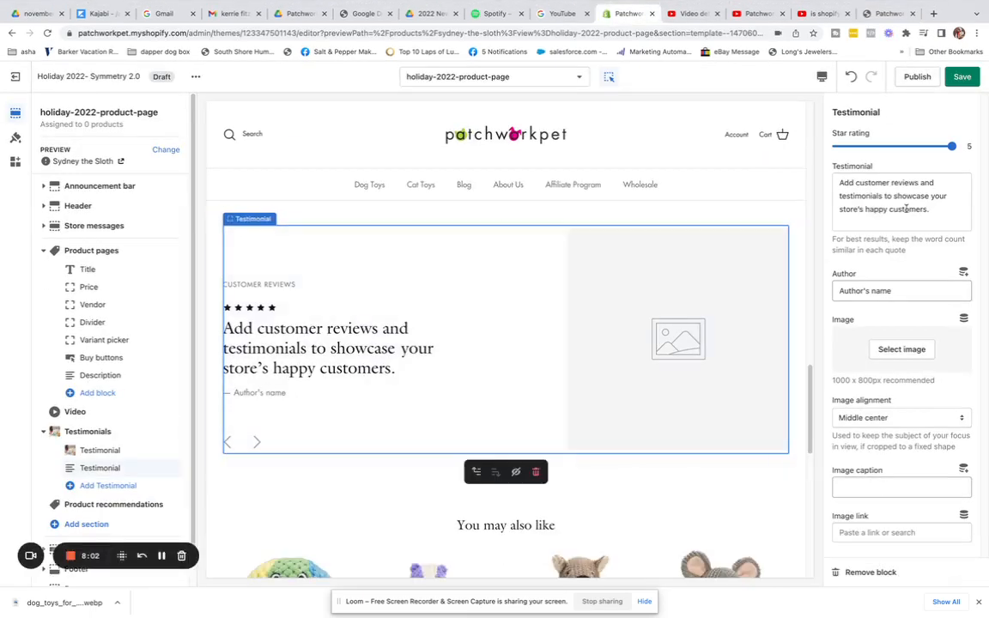
# Replace the placeholder testimonial's text with "SPO IN LOVE! Barkely and I are in love with PWP toys." and enter the author's name.
pyautogui.moveTo(943, 209); pyautogui.dragTo(836, 183)
pyautogui.write('SPO IN LOVE!')
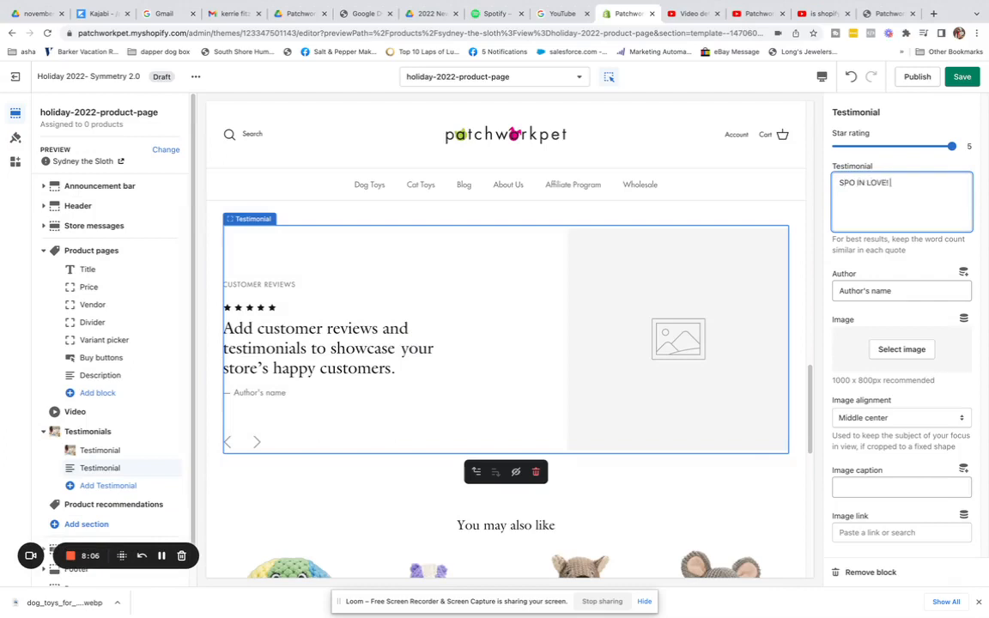
pyautogui.write(' Barkely and I are in love')
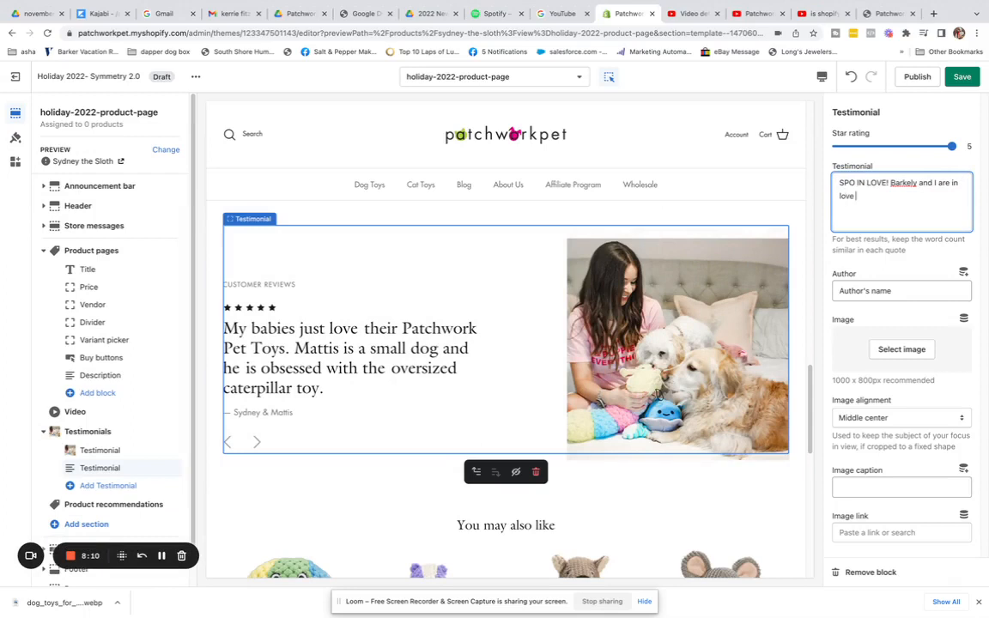
pyautogui.write(' with PWP toys.')
pyautogui.moveTo(910, 291); pyautogui.dragTo(822, 292)
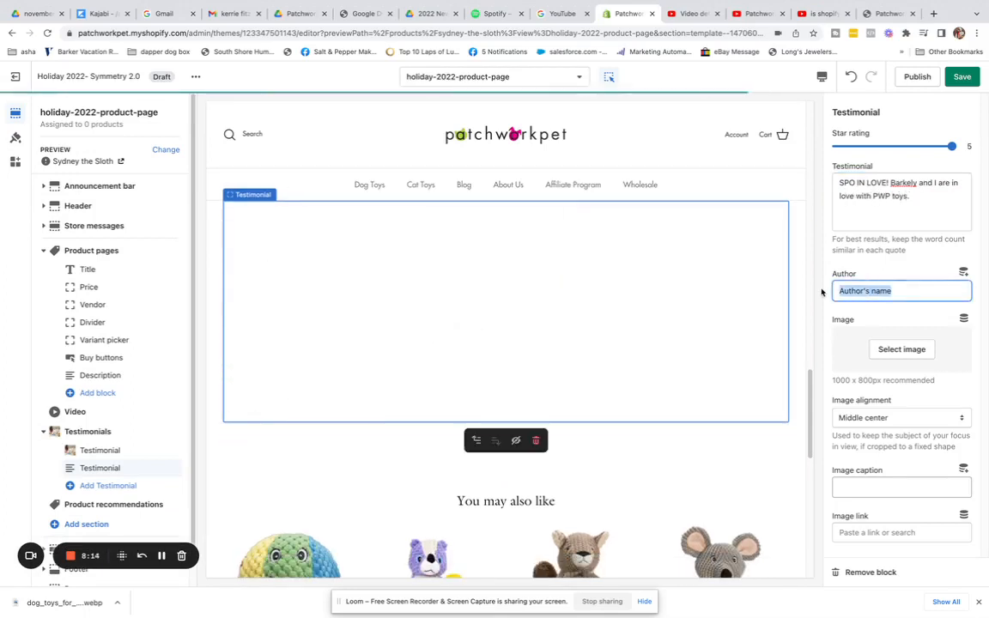
pyautogui.write('Bark')
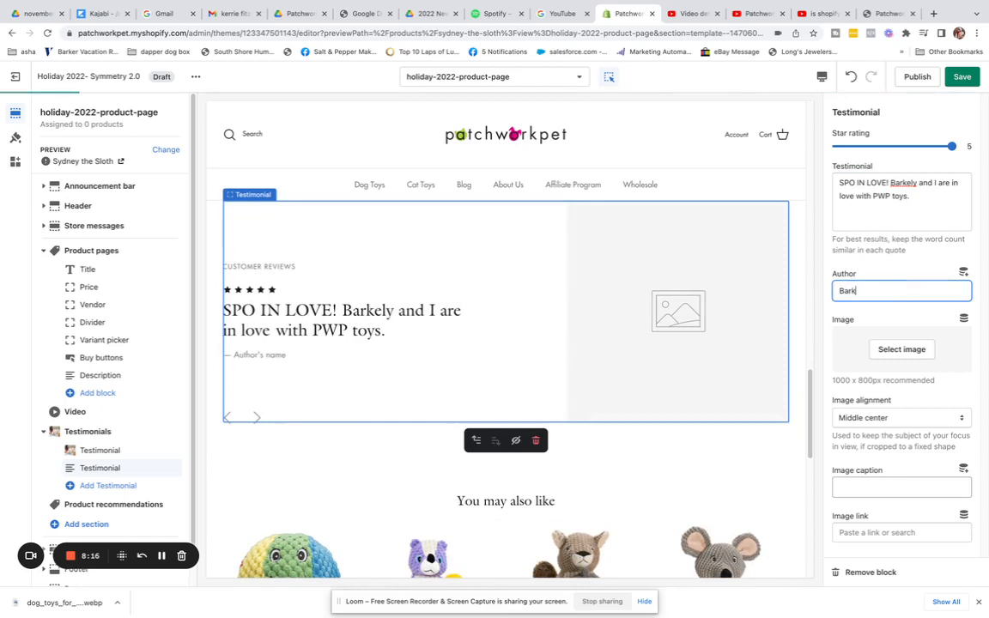
pyautogui.write('eley & Lau')
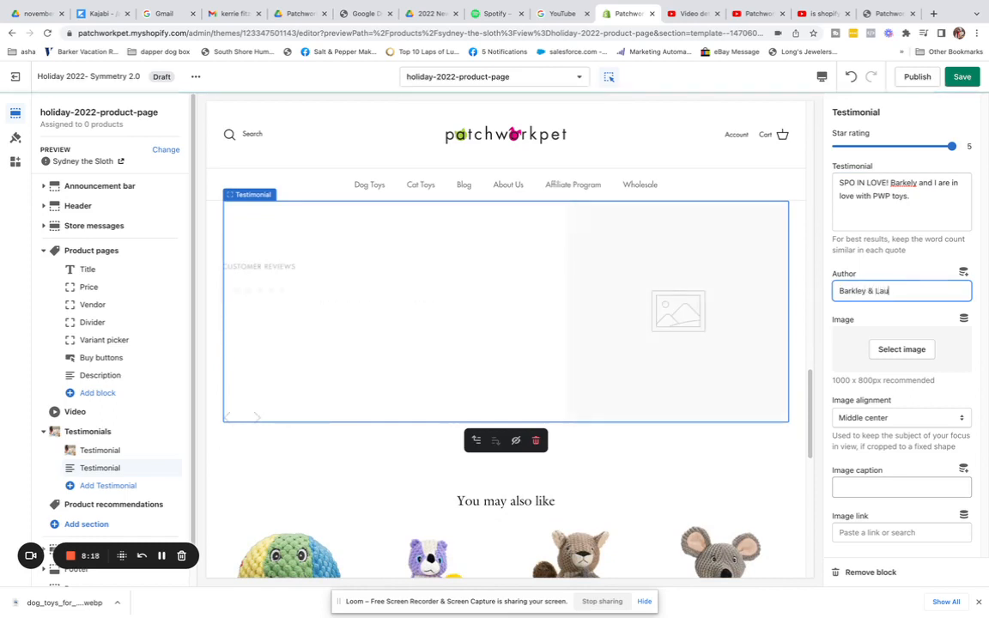
pyautogui.write('rie')
# Use the library photo of the dog beside the "I believe in Santa Paws" pillow as the second testimonial's image and save the template.
pyautogui.click(901, 348)
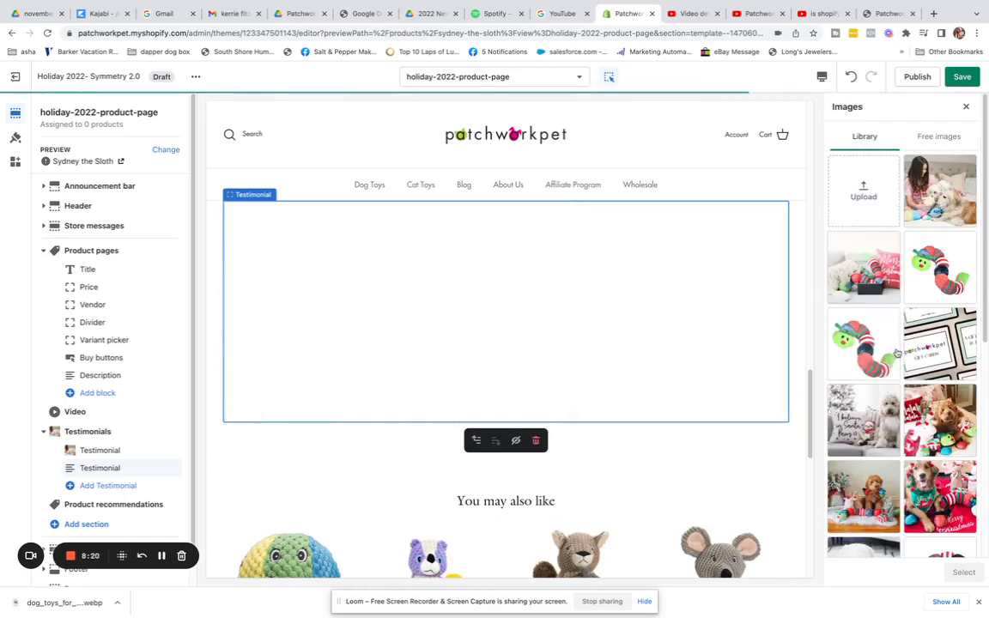
pyautogui.click(864, 421)
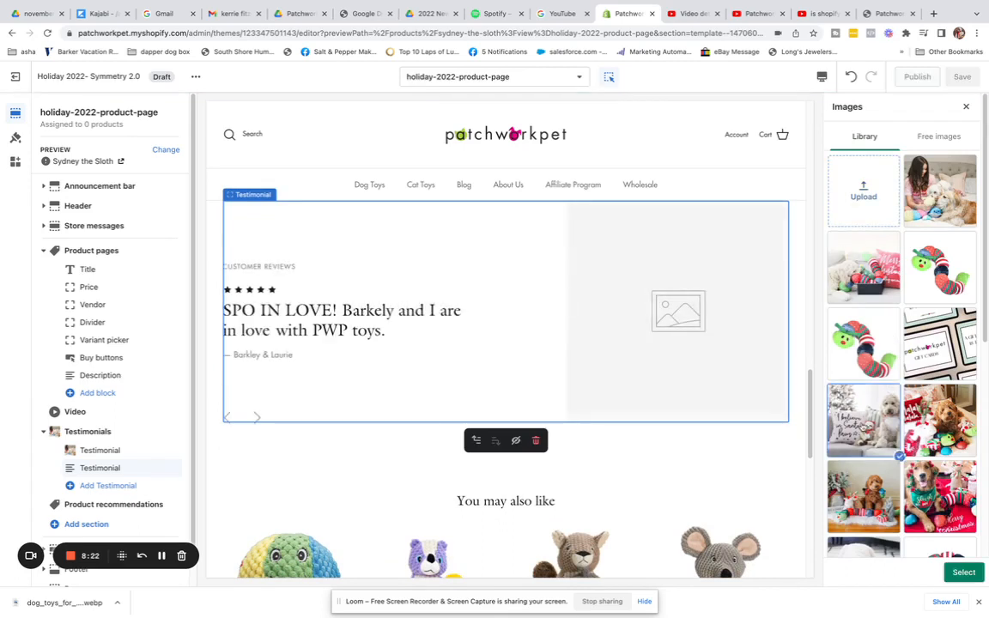
pyautogui.click(964, 572)
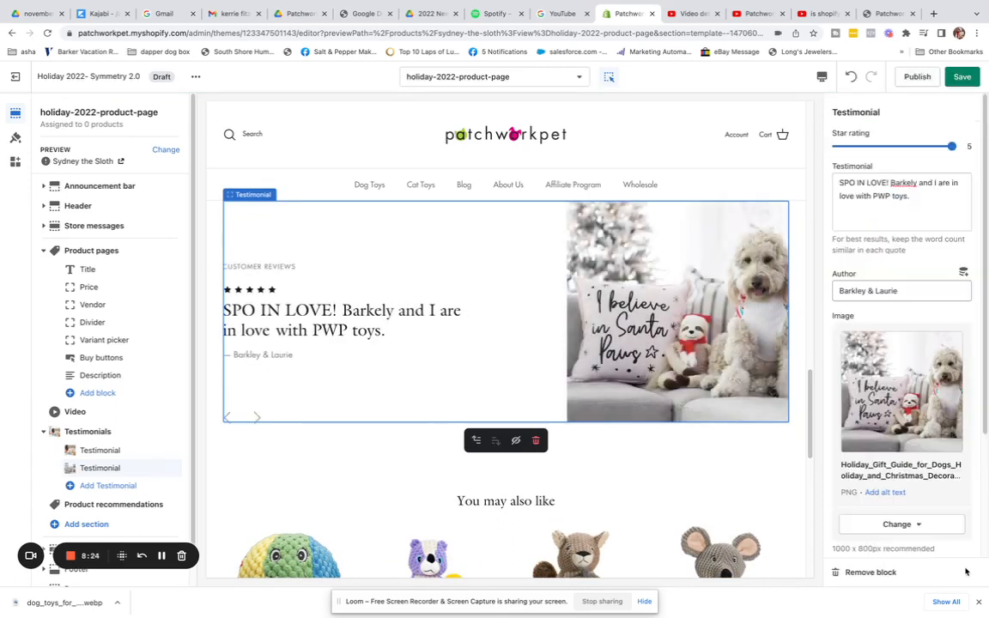
pyautogui.click(961, 78)
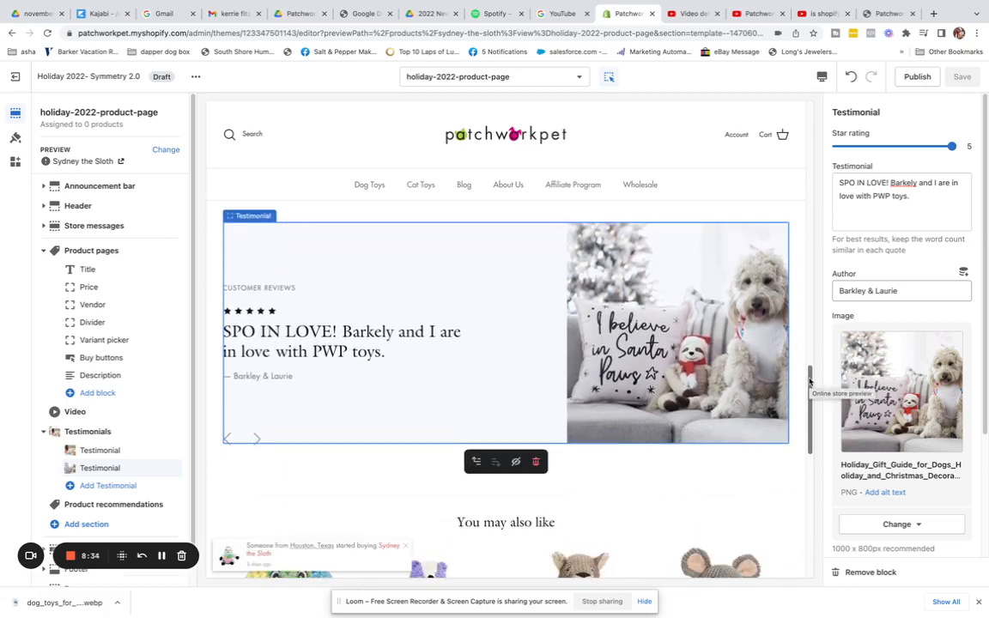
# Set the Video section's cover image to the library photo of the dog with the toy box and red Merry Christmas pillow.
pyautogui.moveTo(810, 369); pyautogui.dragTo(809, 311)
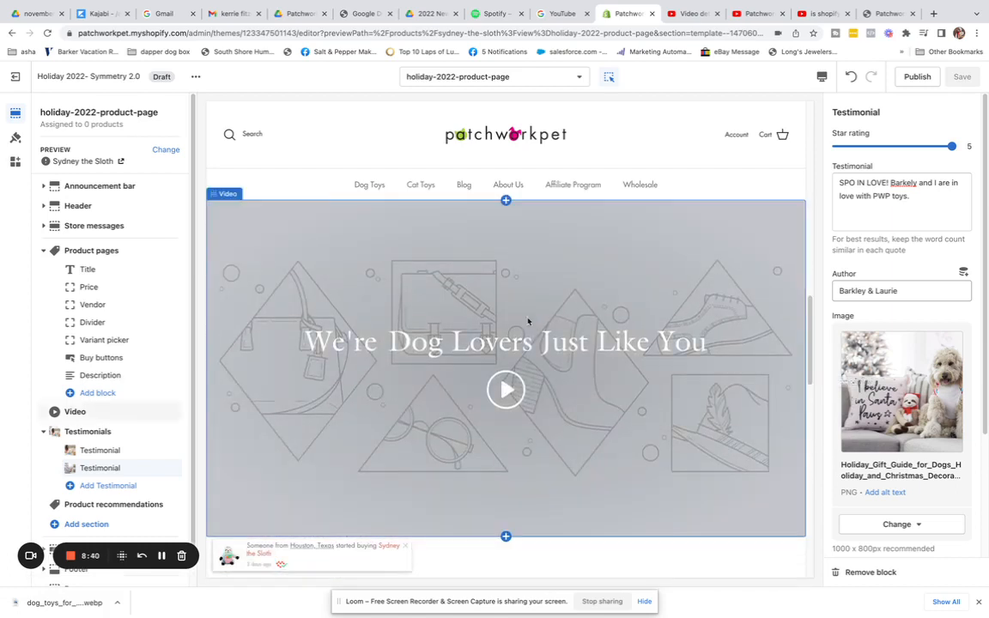
pyautogui.click(461, 300)
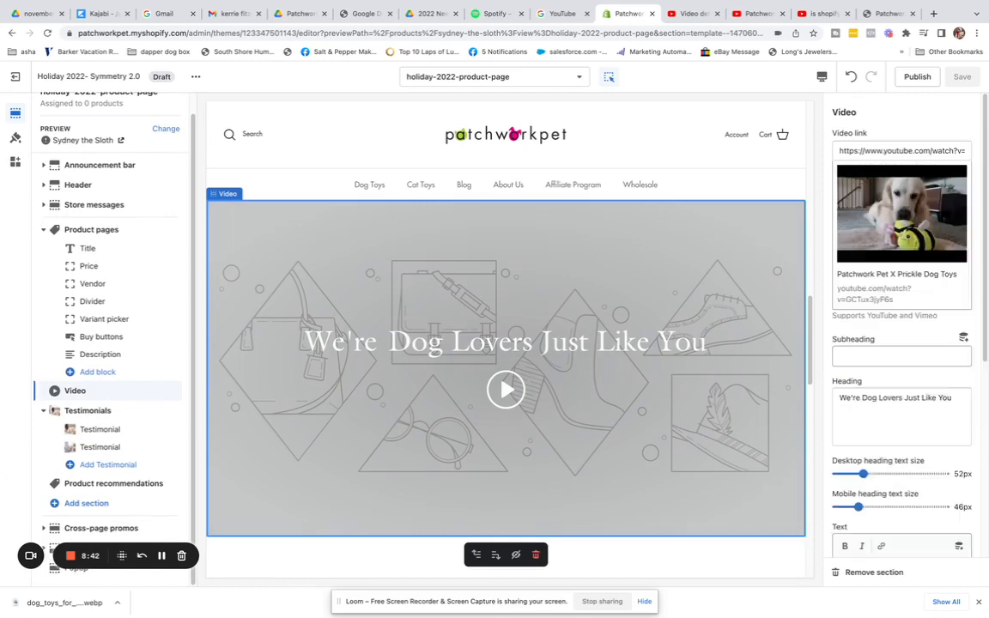
pyautogui.moveTo(984, 192); pyautogui.dragTo(982, 378)
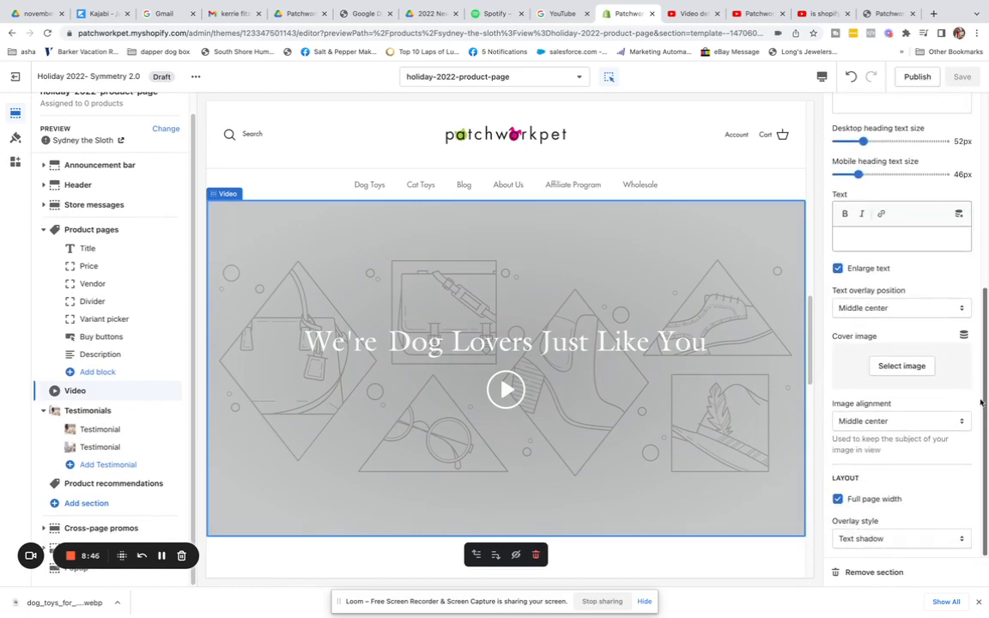
pyautogui.click(885, 365)
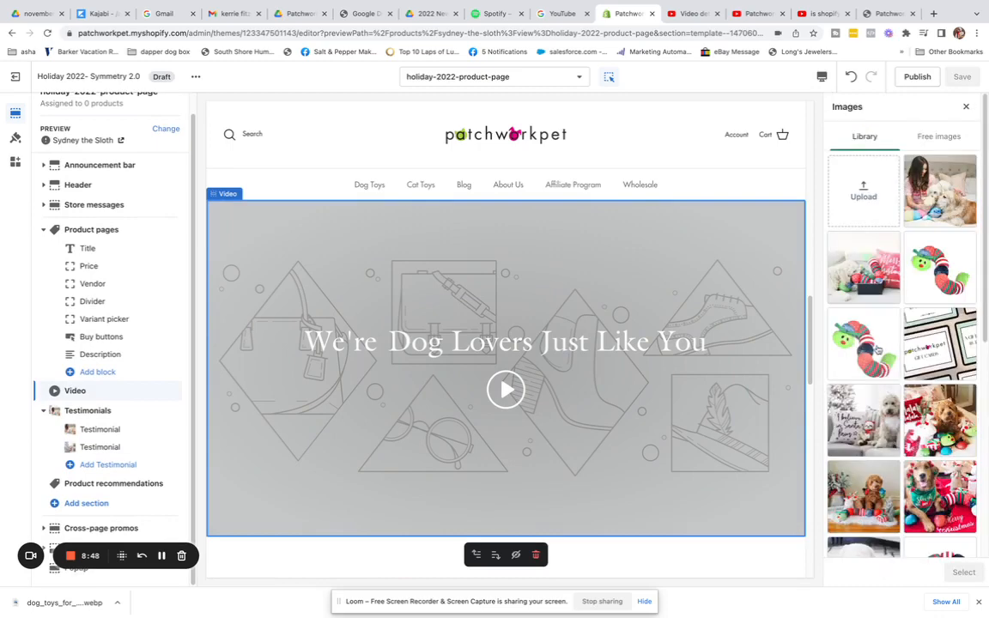
pyautogui.click(864, 267)
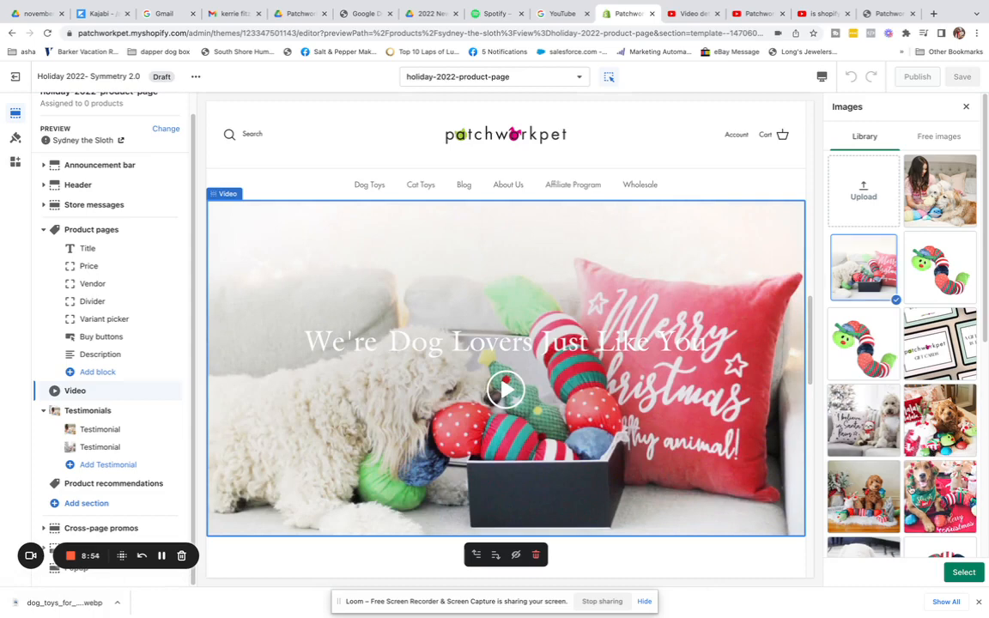
pyautogui.click(866, 421)
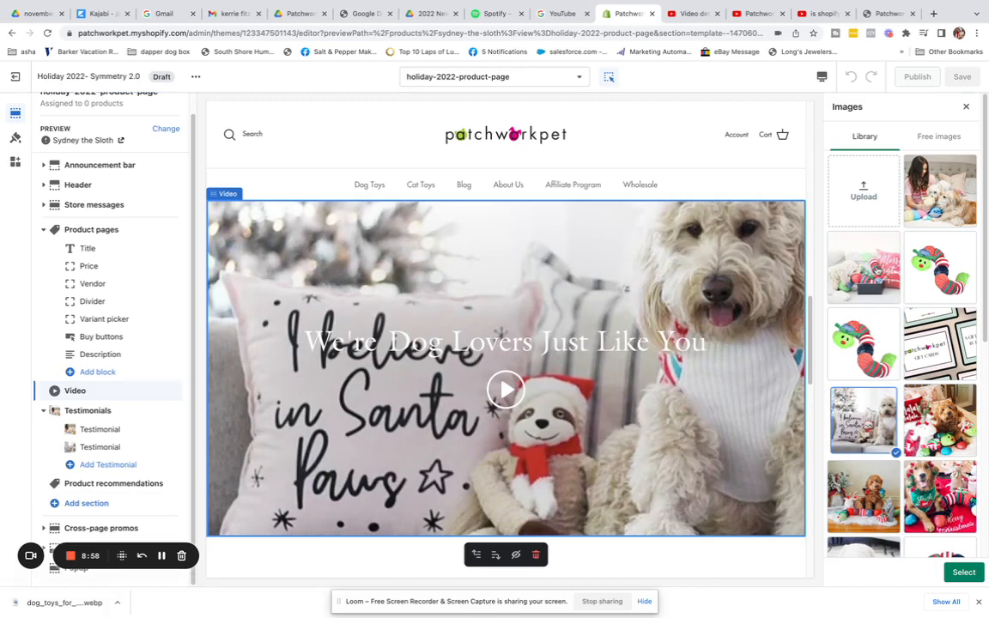
pyautogui.click(876, 269)
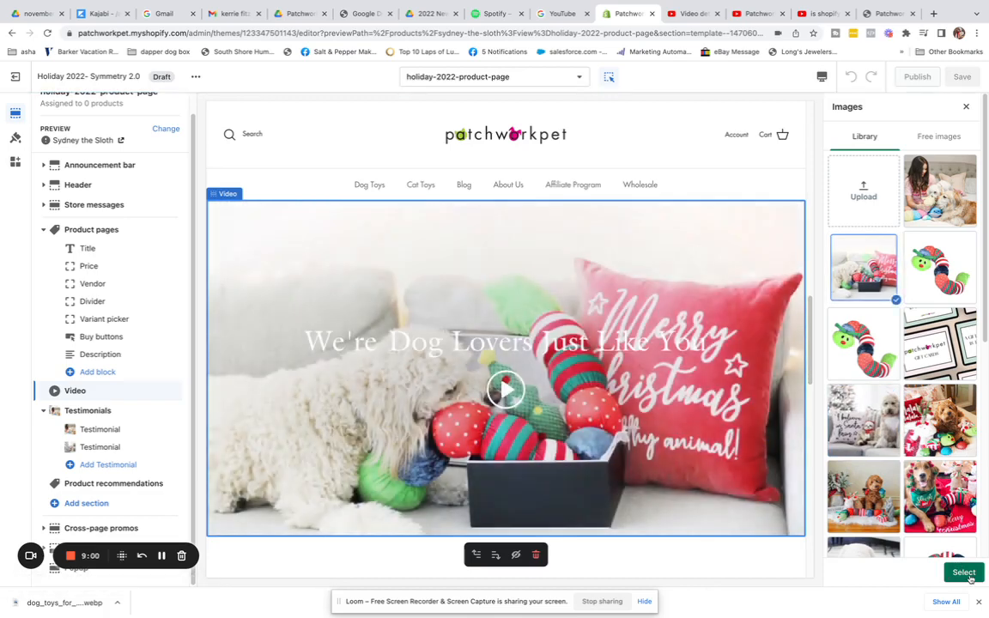
pyautogui.click(965, 573)
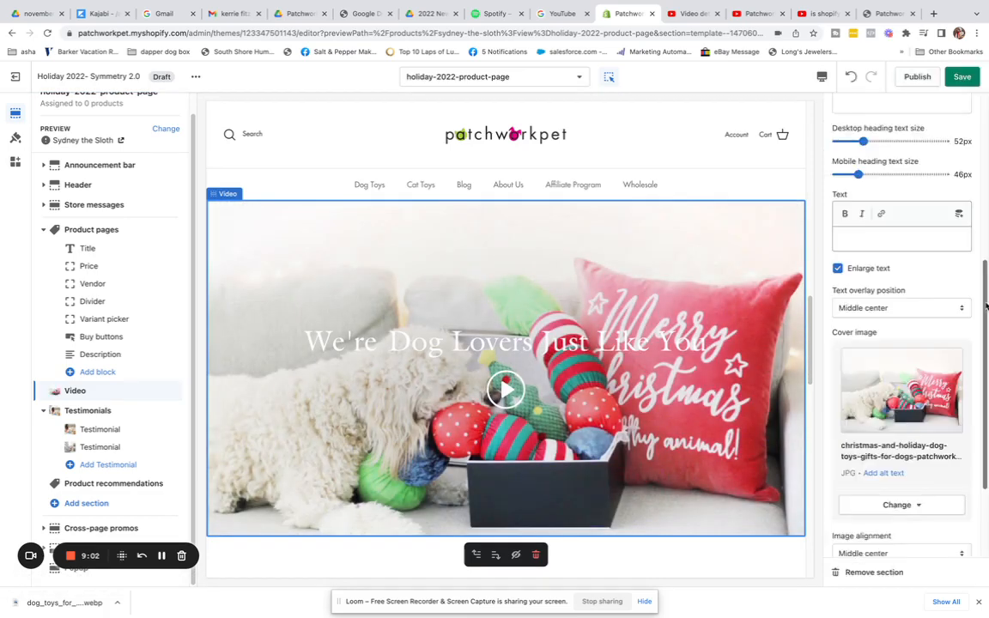
# Try the Box, Tint, Text shadow and No background overlay styles on the Video section.
pyautogui.scroll(-3, 984, 309)
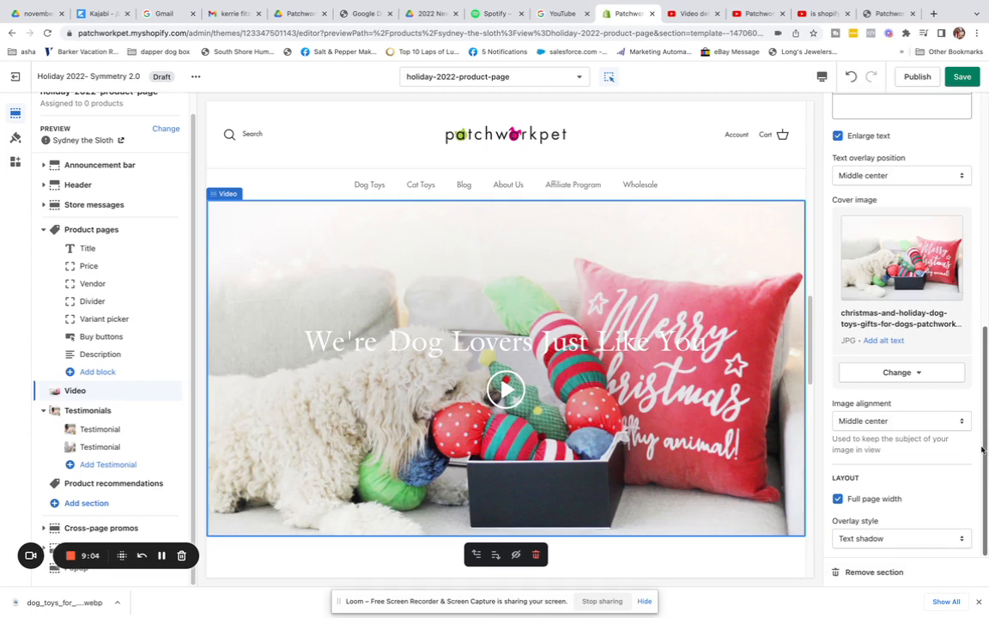
pyautogui.scroll(5, 970, 449)
pyautogui.scroll(-5, 954, 448)
pyautogui.click(868, 540)
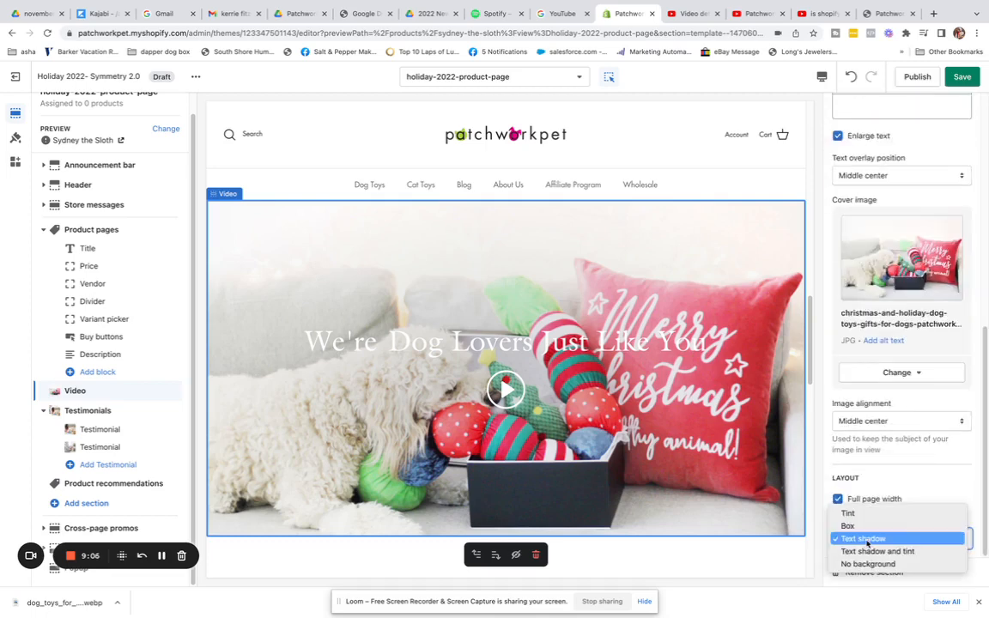
pyautogui.click(984, 384)
pyautogui.click(984, 384)
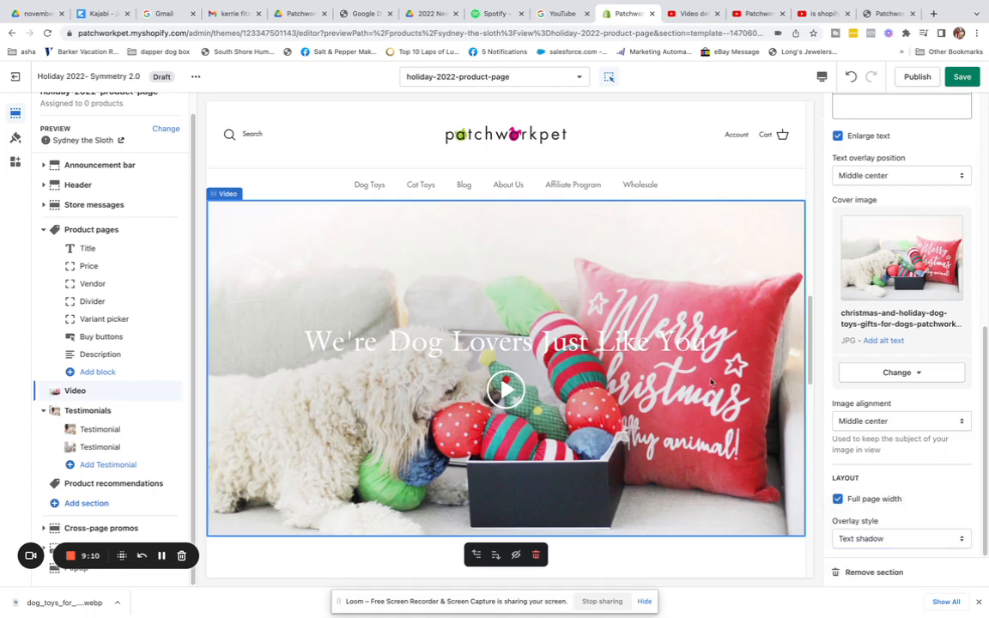
pyautogui.click(862, 538)
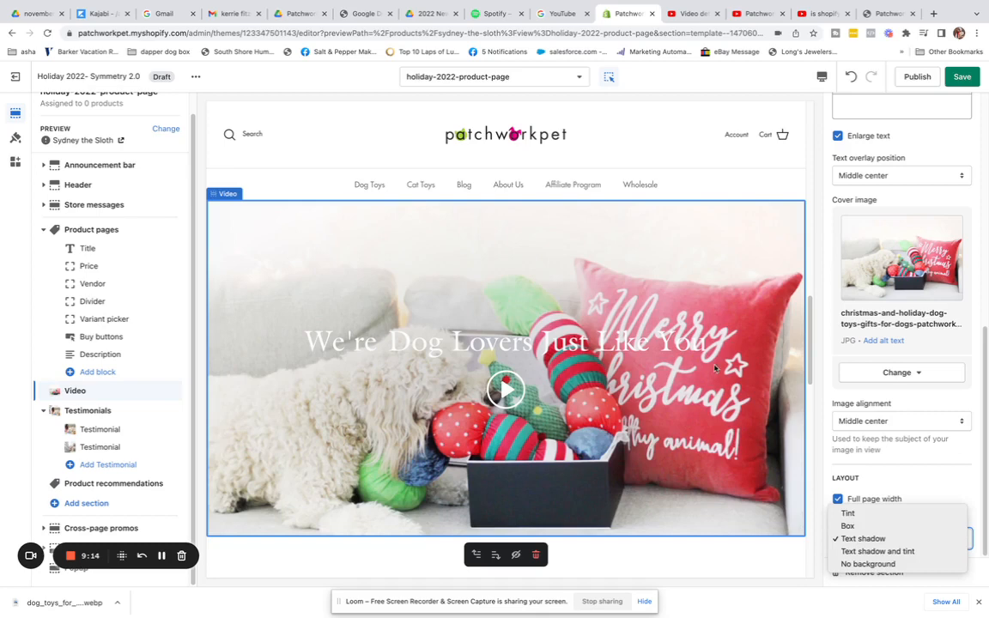
pyautogui.click(852, 526)
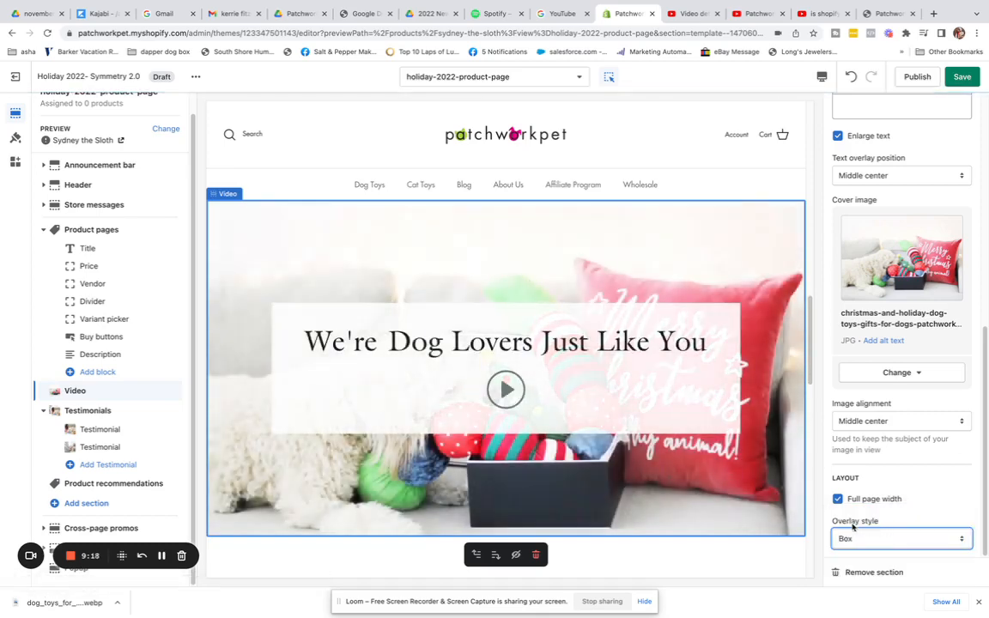
pyautogui.click(850, 539)
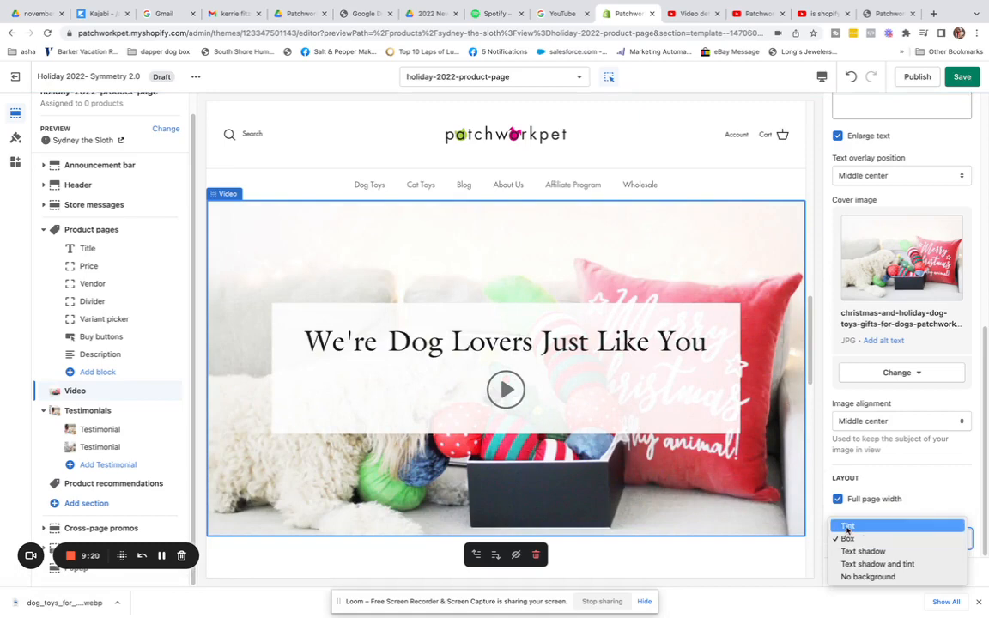
pyautogui.click(848, 526)
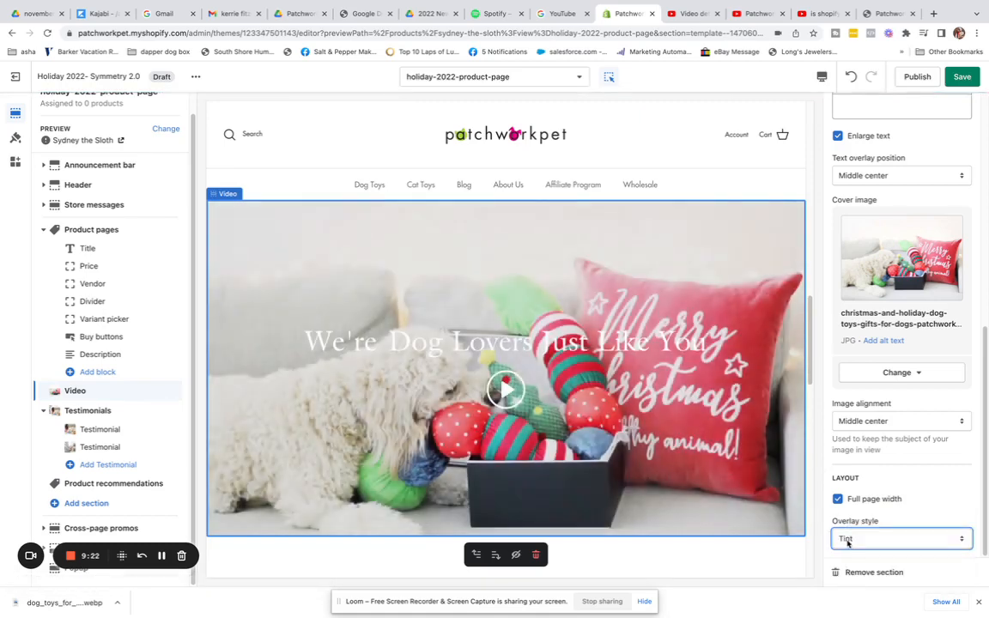
pyautogui.click(848, 540)
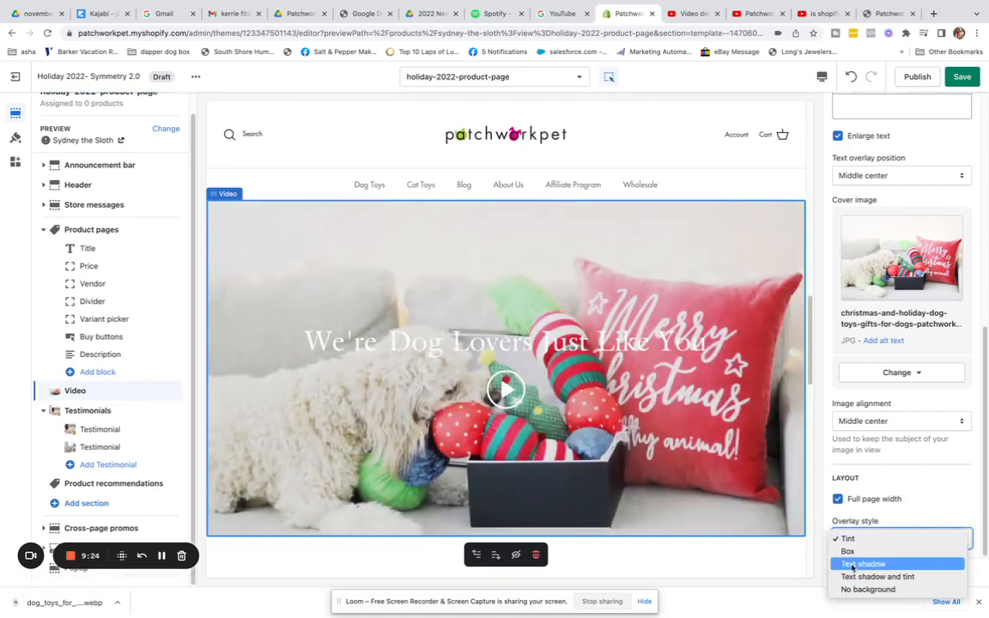
pyautogui.click(854, 564)
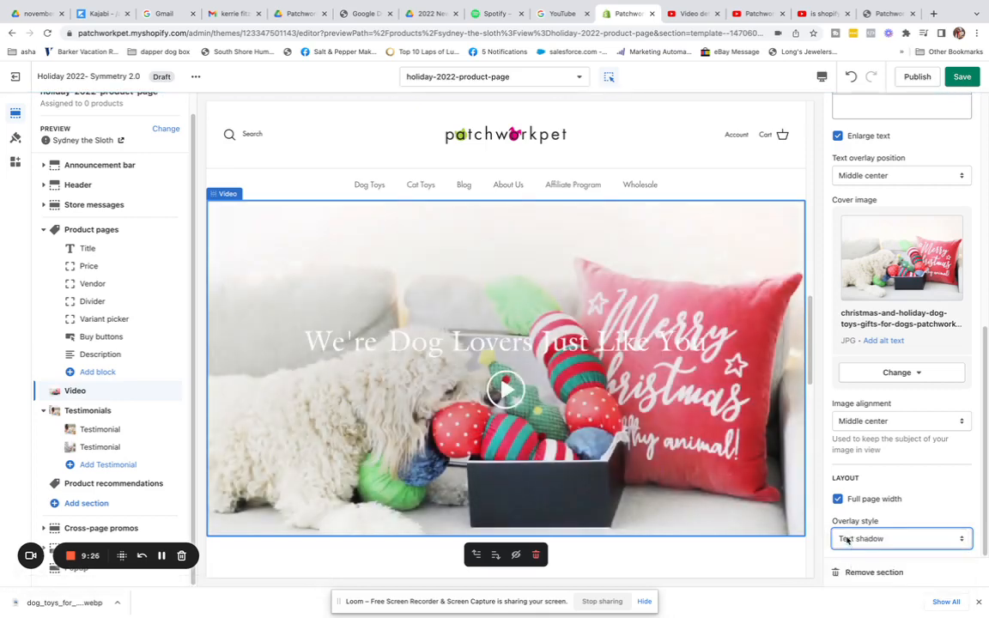
pyautogui.click(848, 540)
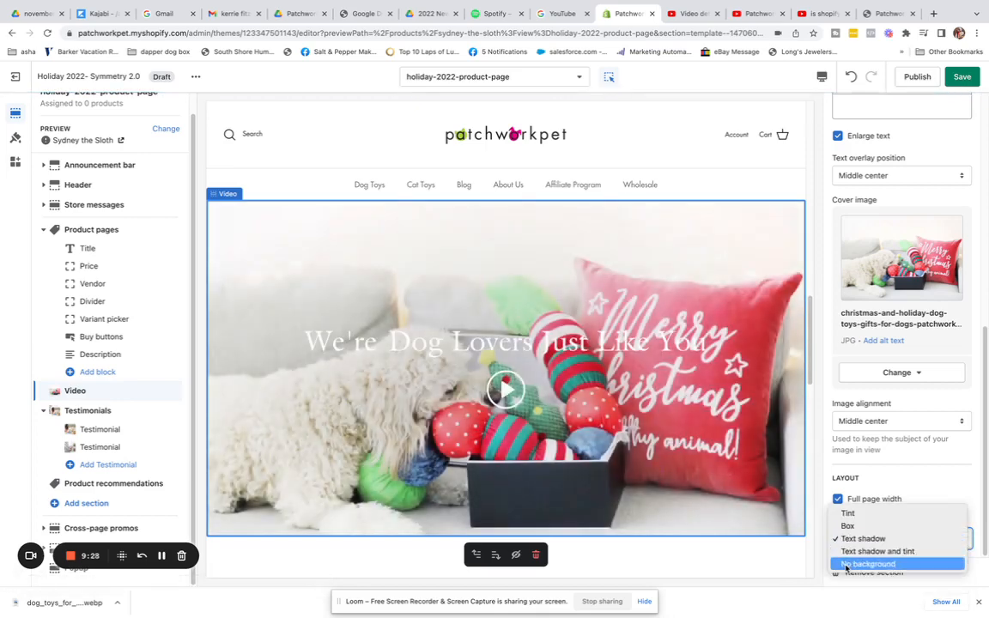
pyautogui.click(863, 564)
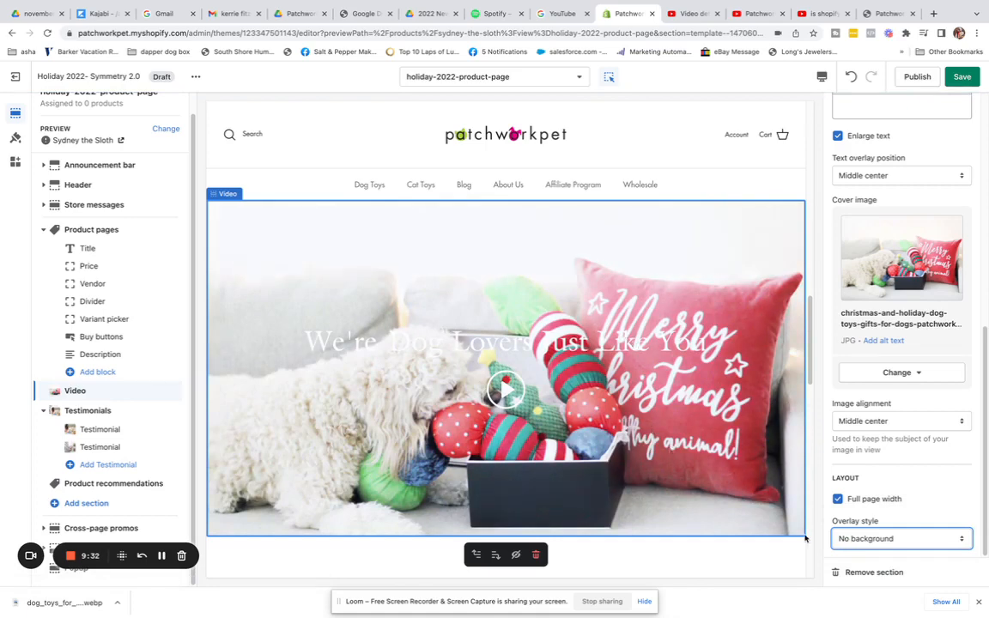
# Set the Video section's overlay style to Text shadow and tint and save the template.
pyautogui.click(852, 541)
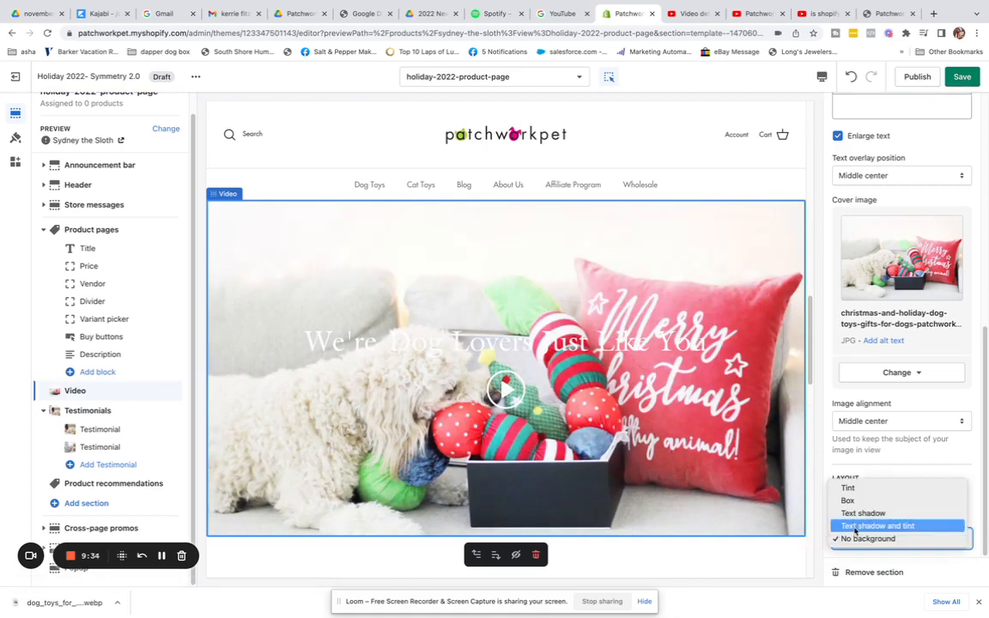
pyautogui.click(855, 527)
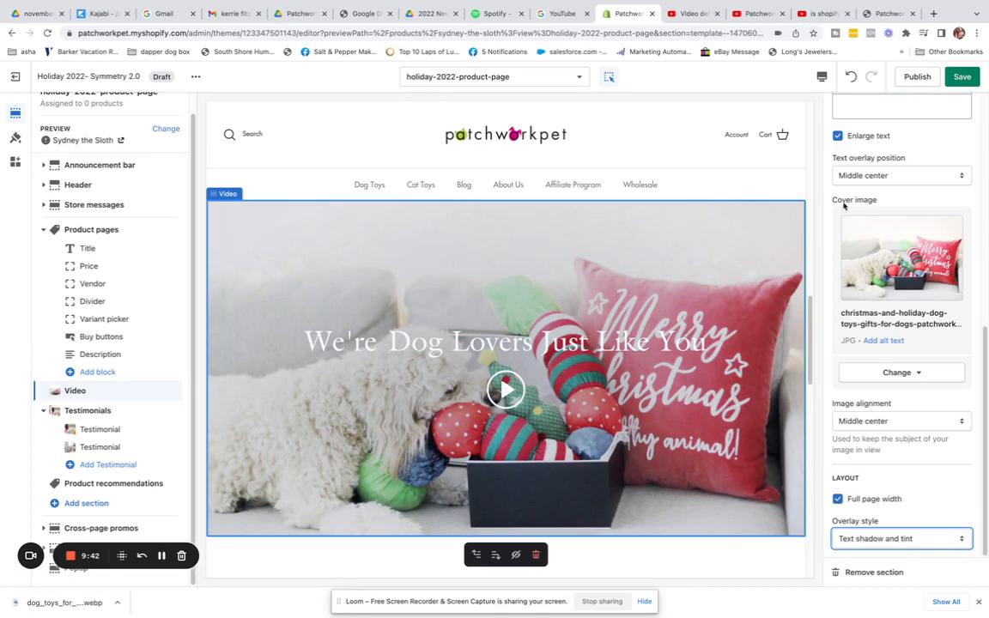
pyautogui.click(963, 77)
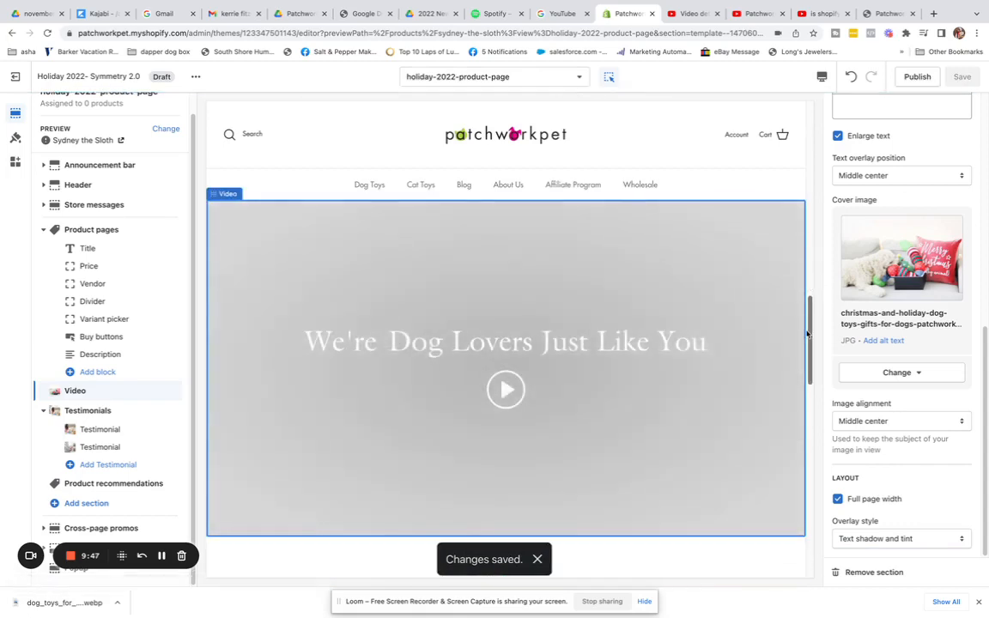
# Review the Testimonials and recommendations in the preview, compare them with the lower part of the patchworkpet.com homepage, and return to the theme editor.
pyautogui.click(808, 330)
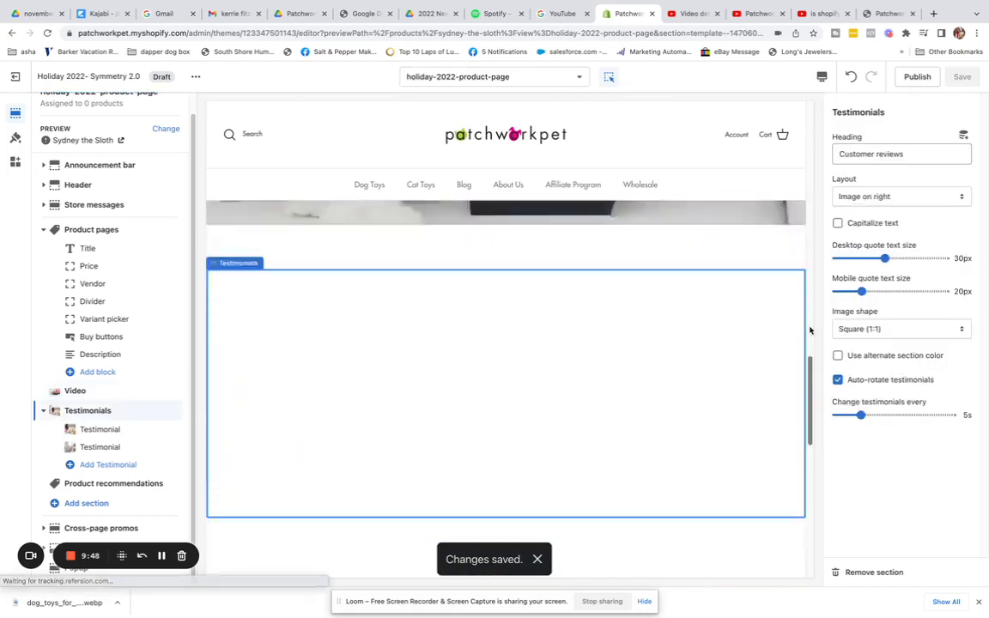
pyautogui.click(810, 331)
pyautogui.moveTo(809, 338); pyautogui.dragTo(812, 445)
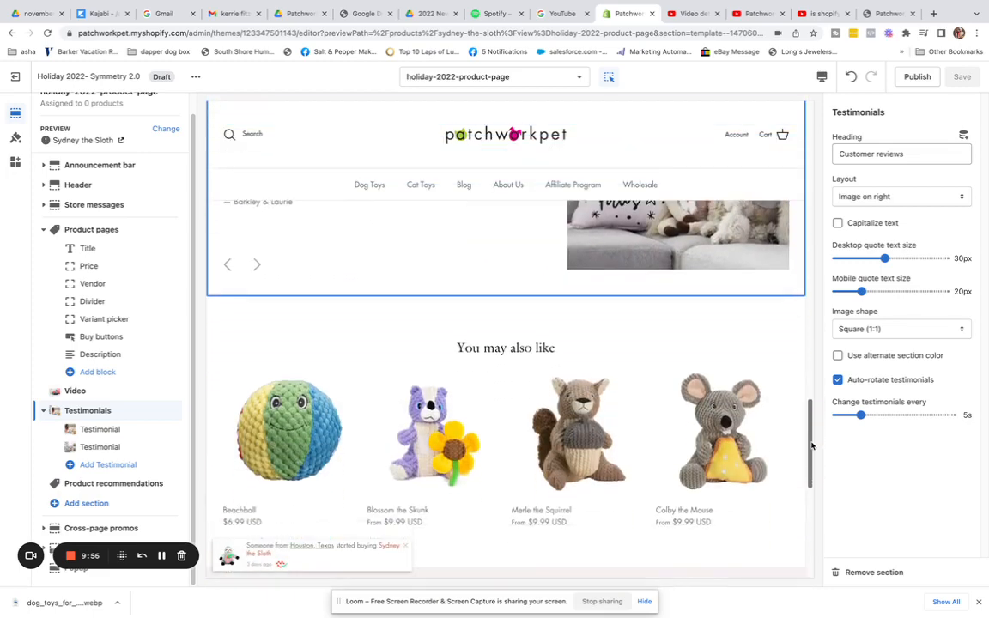
pyautogui.click(884, 13)
pyautogui.moveTo(985, 459); pyautogui.dragTo(986, 528)
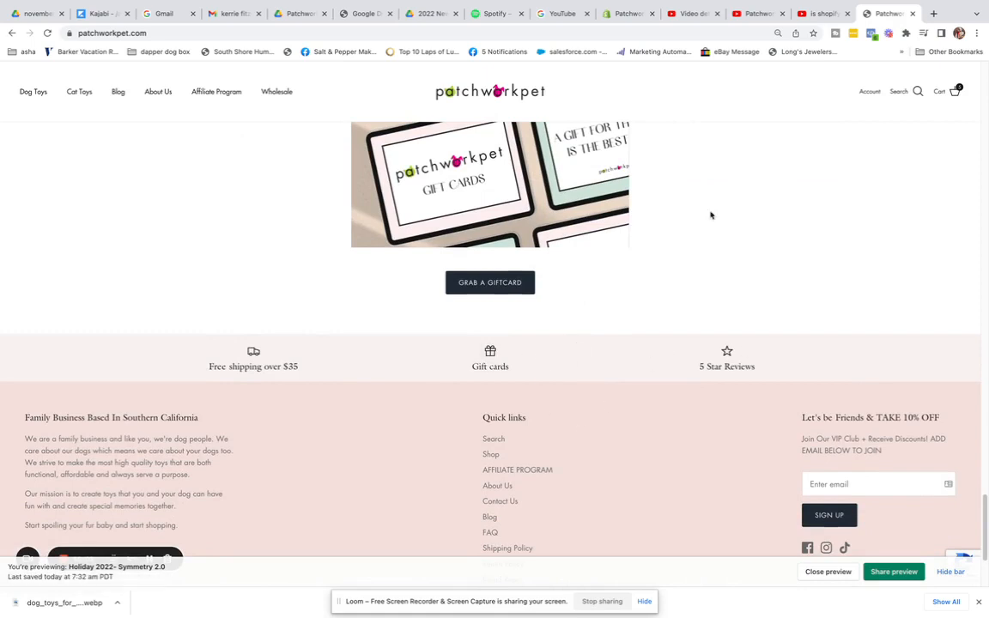
pyautogui.click(626, 13)
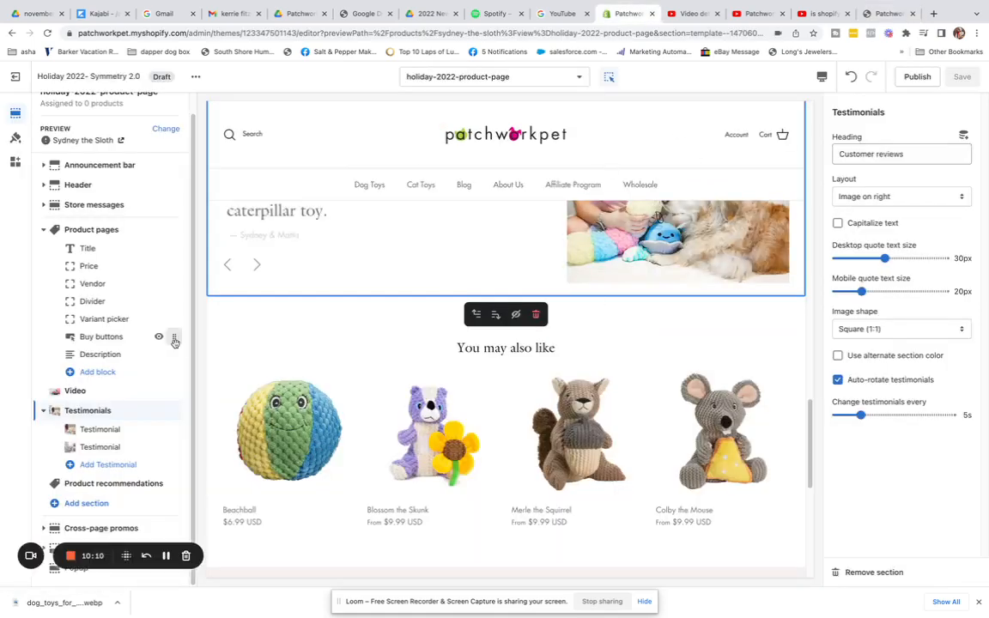
# Try a Logo list section below Product recommendations and remove it.
pyautogui.click(88, 502)
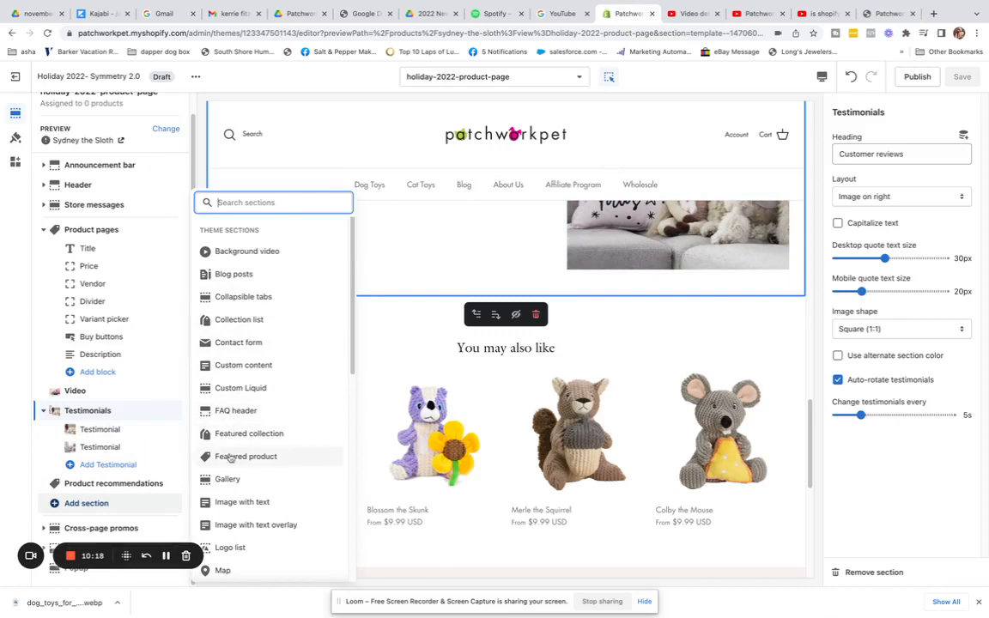
pyautogui.click(228, 550)
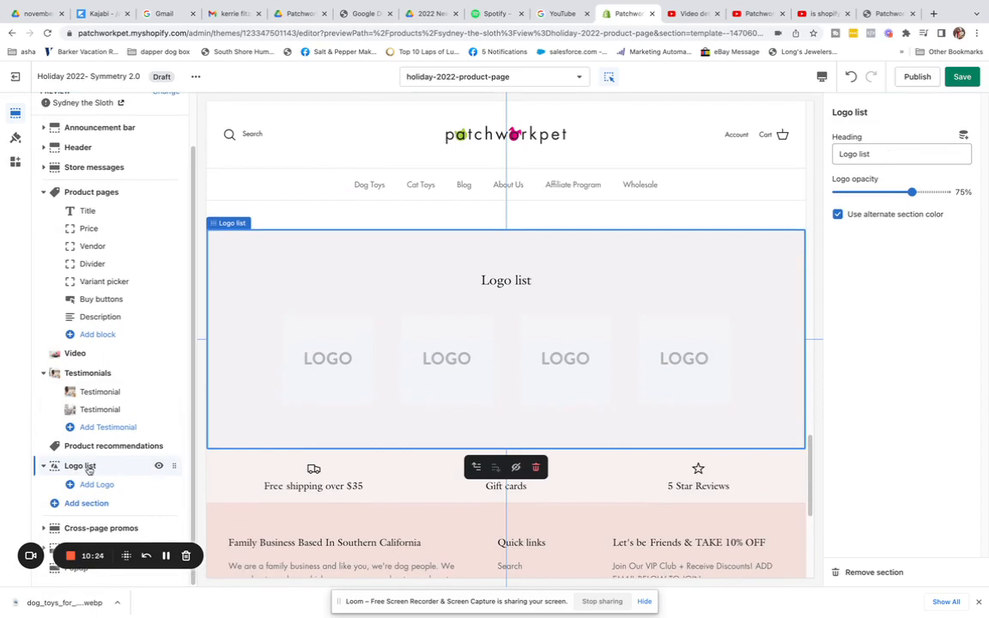
pyautogui.click(536, 467)
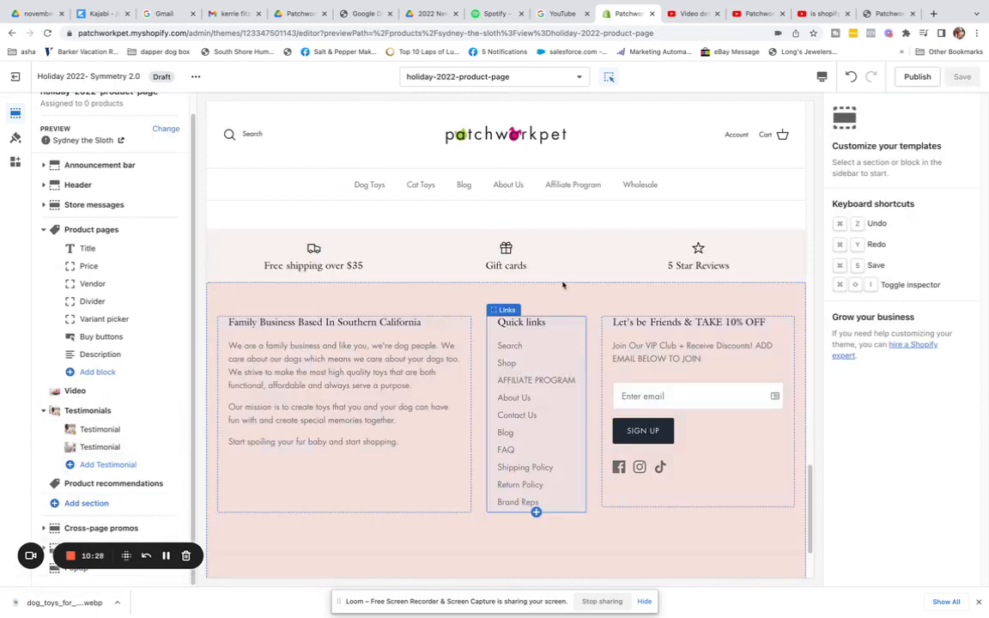
# Browse the available theme sections and add a Gallery section below Product recommendations.
pyautogui.scroll(3, 810, 498)
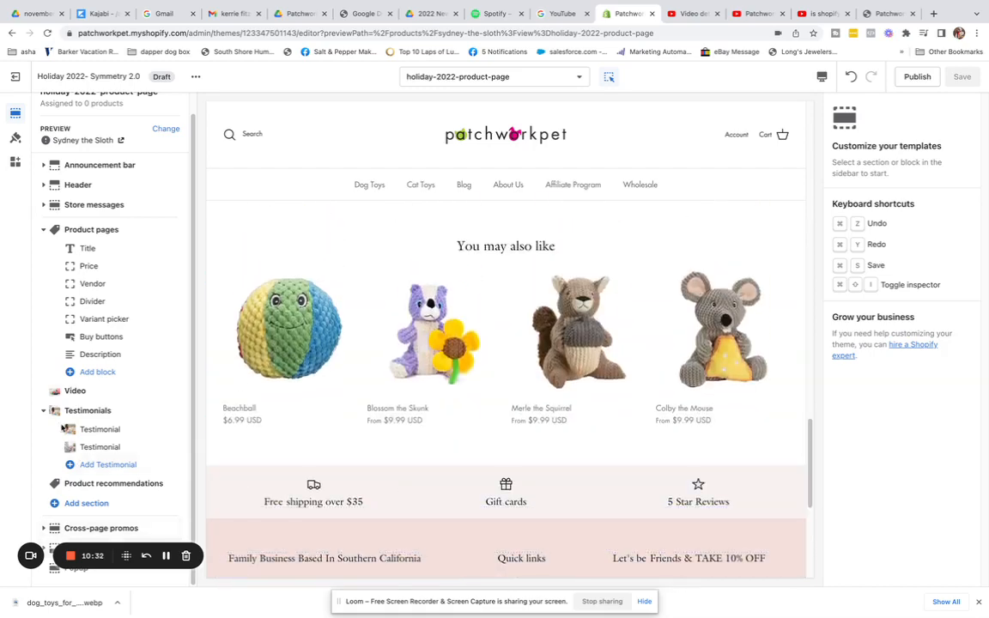
pyautogui.click(77, 503)
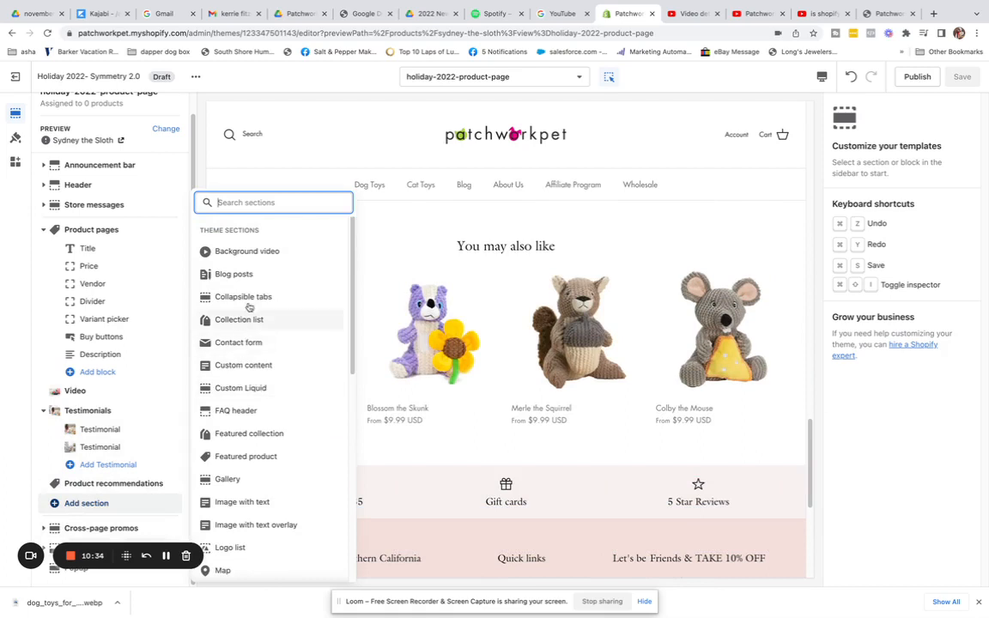
pyautogui.moveTo(352, 228); pyautogui.dragTo(349, 371)
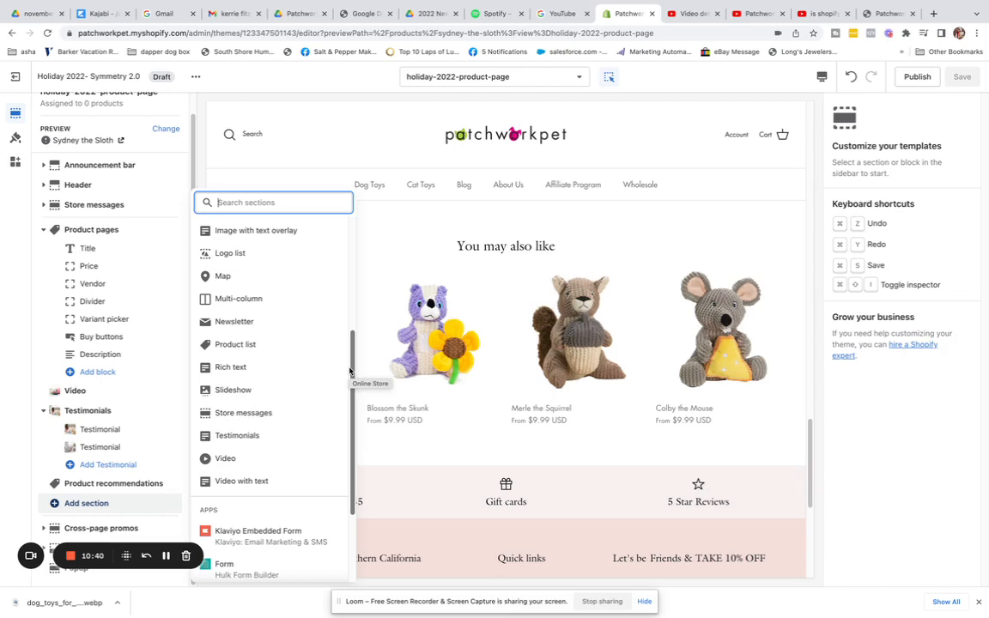
pyautogui.moveTo(350, 371); pyautogui.dragTo(349, 391)
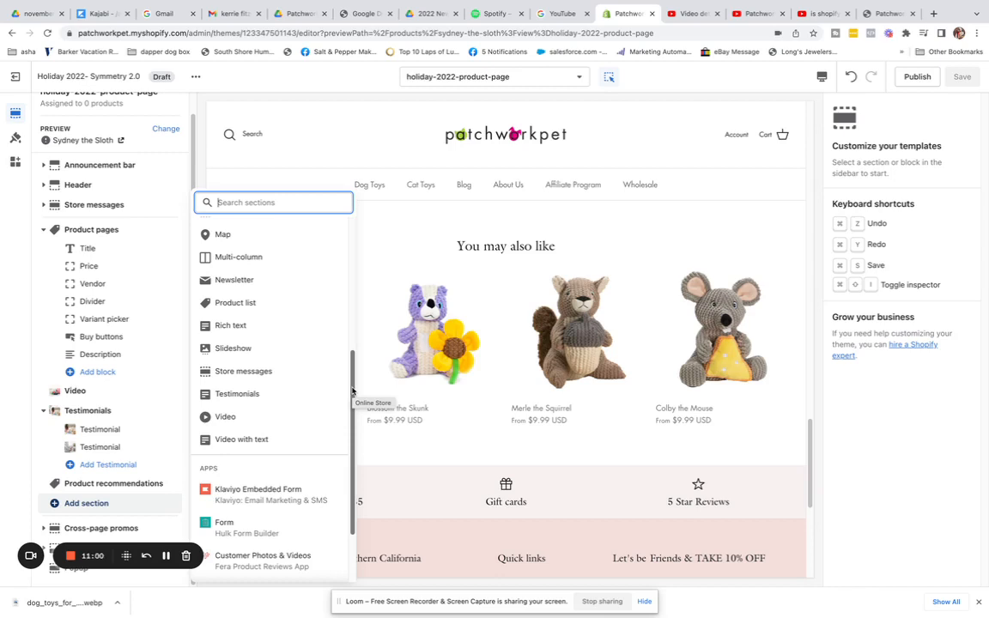
pyautogui.moveTo(351, 390); pyautogui.dragTo(352, 310)
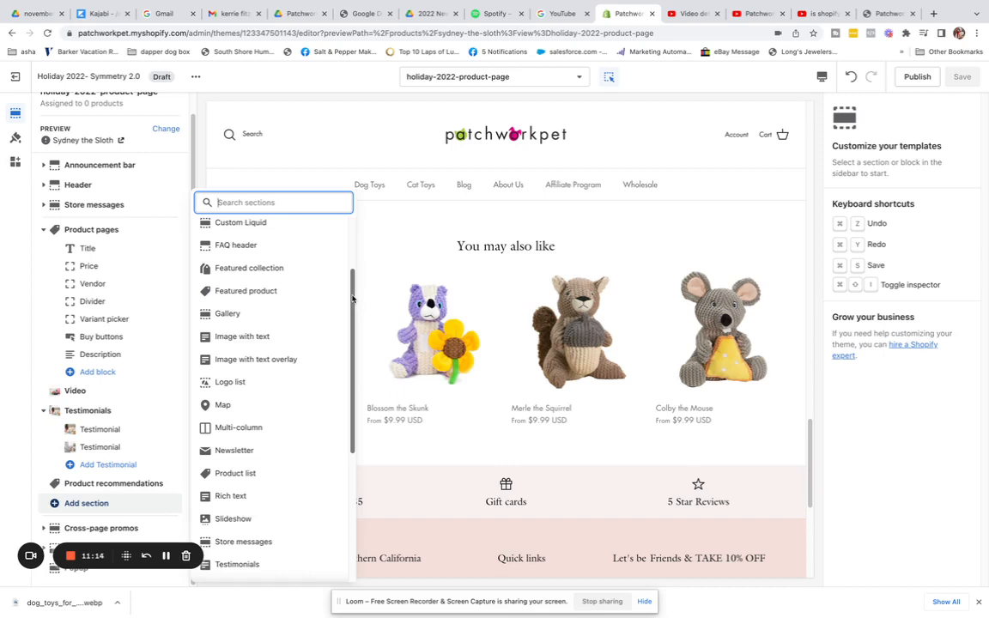
pyautogui.moveTo(352, 298); pyautogui.dragTo(350, 234)
pyautogui.scroll(2, 350, 234)
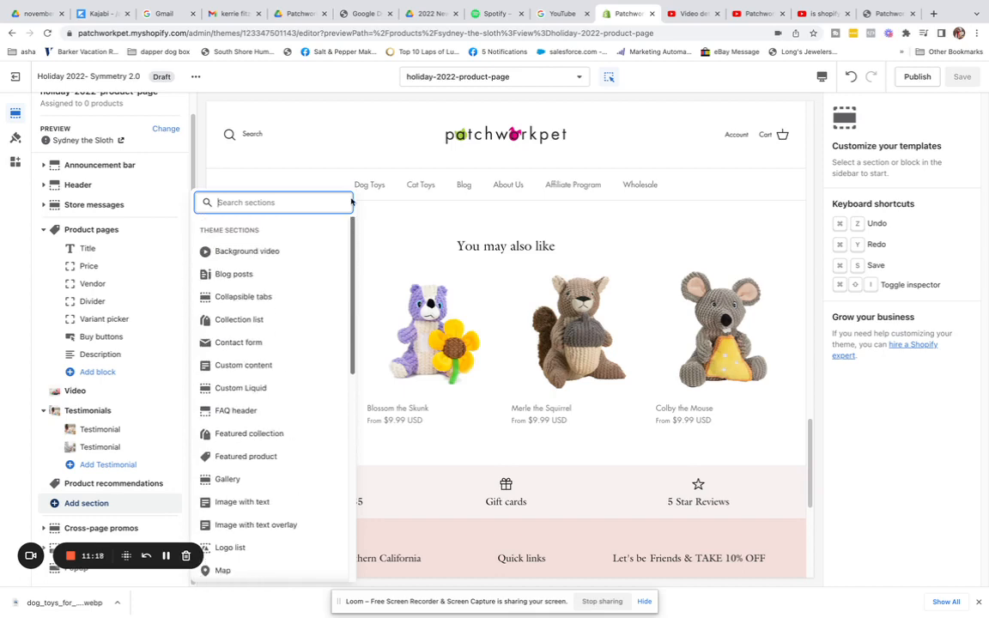
pyautogui.scroll(-2, 348, 234)
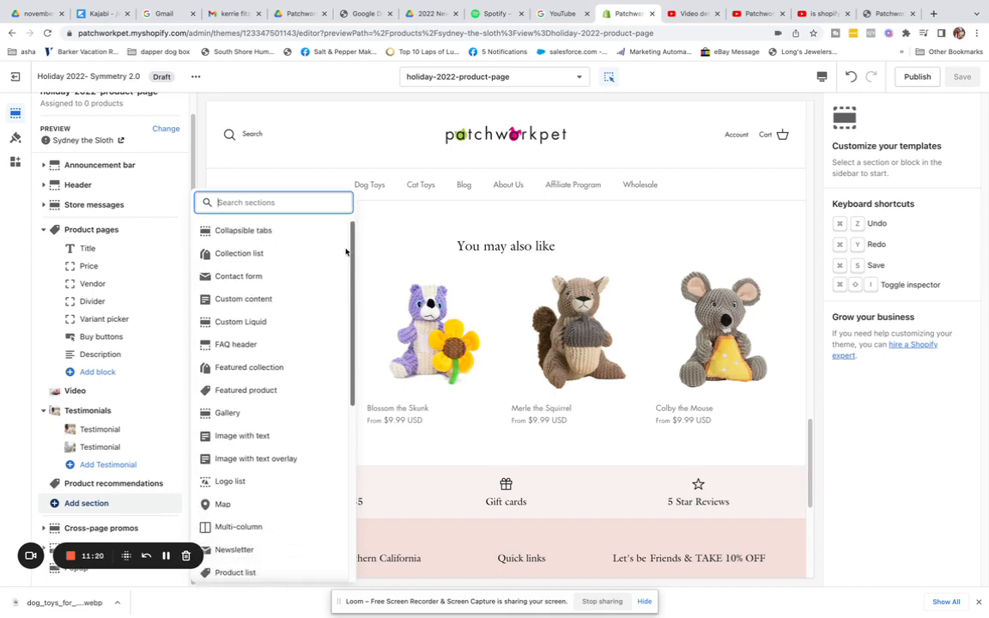
pyautogui.scroll(-3, 339, 283)
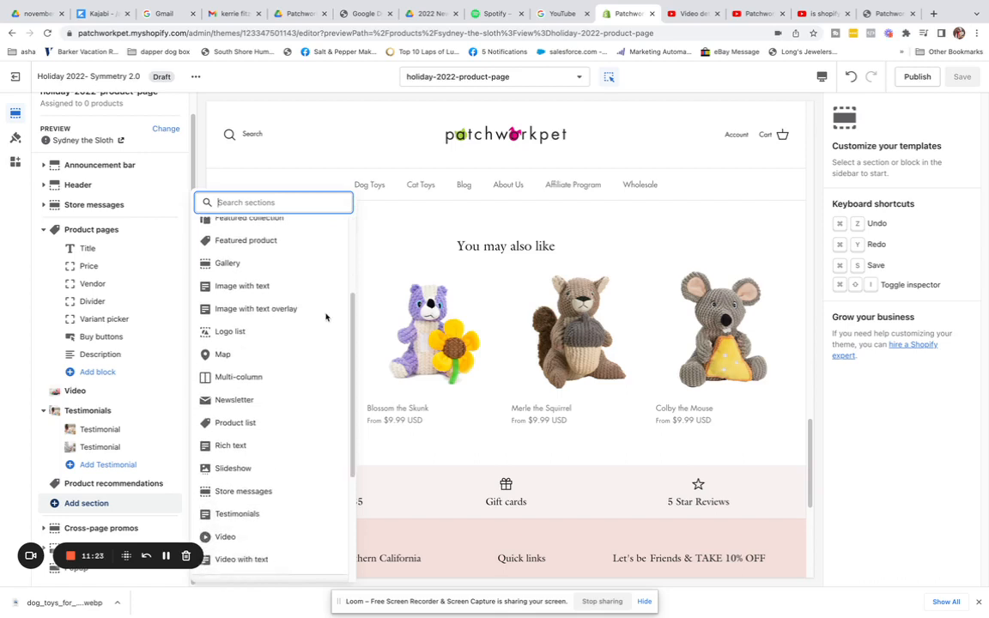
pyautogui.click(221, 262)
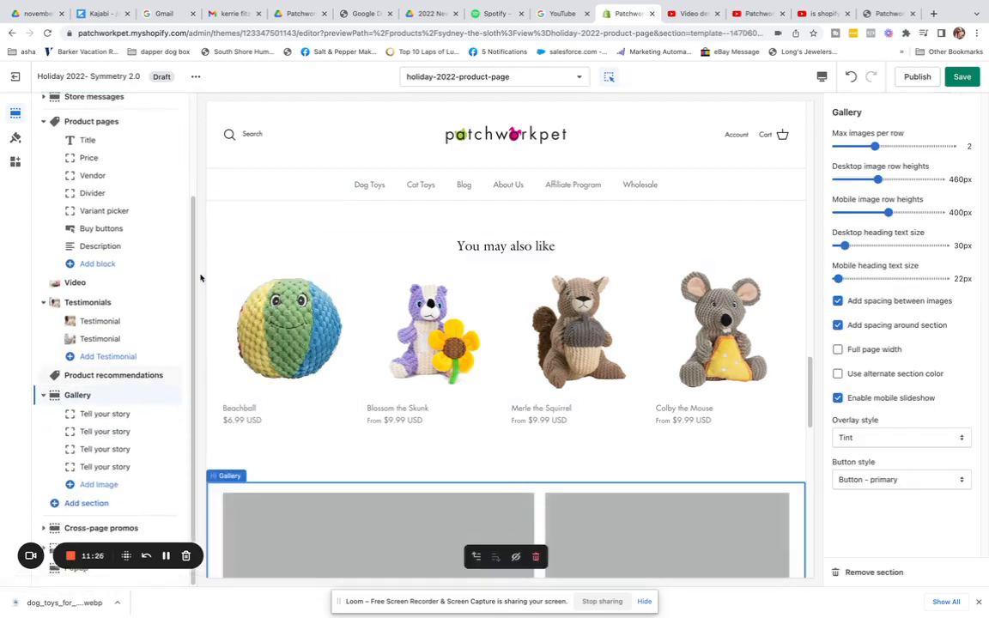
# Set the first Gallery image to the library photo of a brown dog sitting among Christmas toys and a small frosted tree.
pyautogui.click(92, 416)
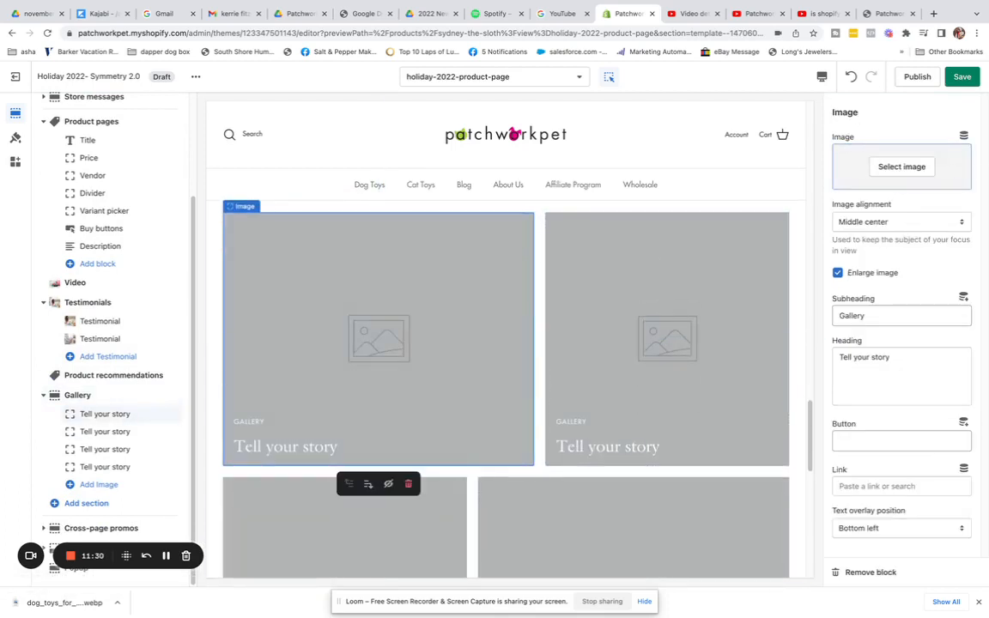
pyautogui.click(914, 167)
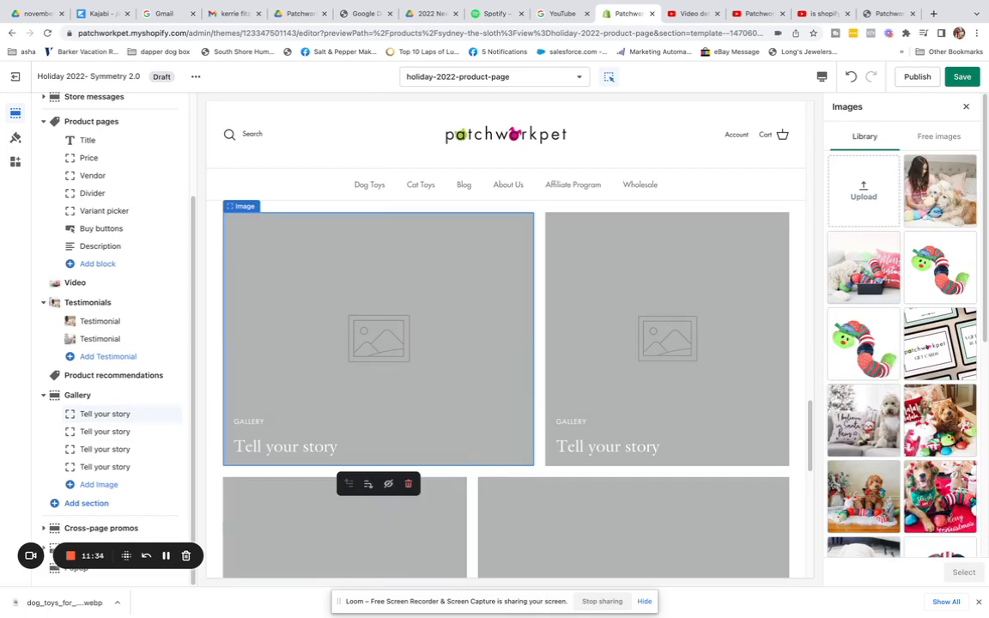
pyautogui.scroll(-5, 984, 286)
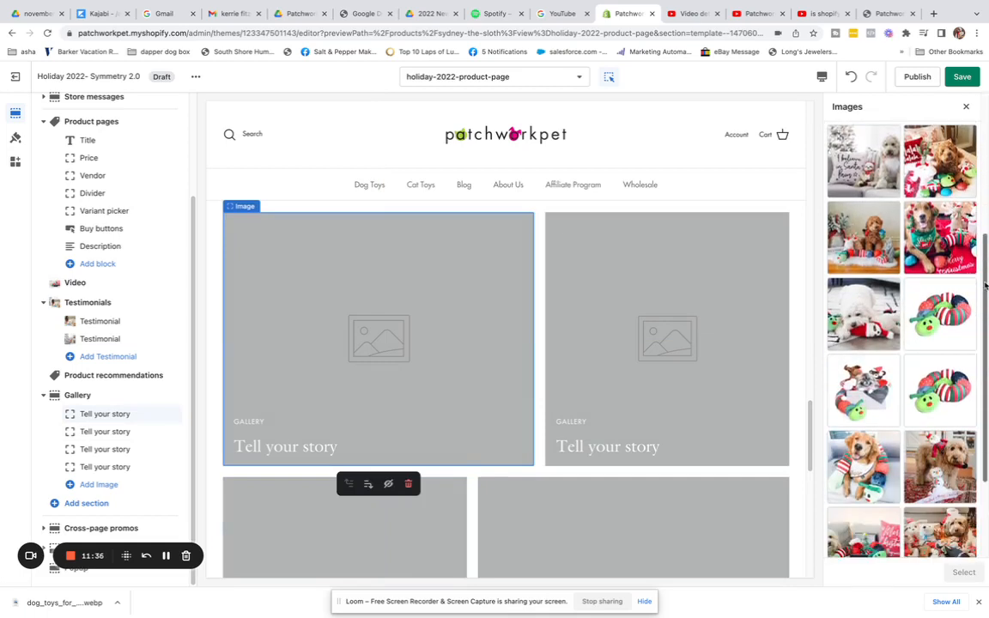
pyautogui.scroll(-1, 902, 284)
pyautogui.click(862, 189)
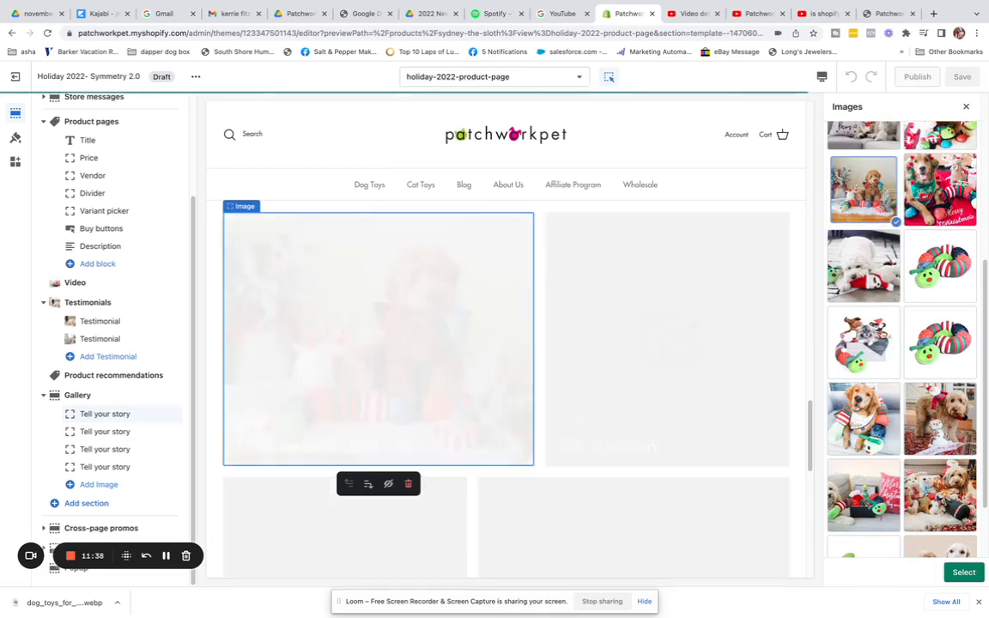
pyautogui.click(966, 573)
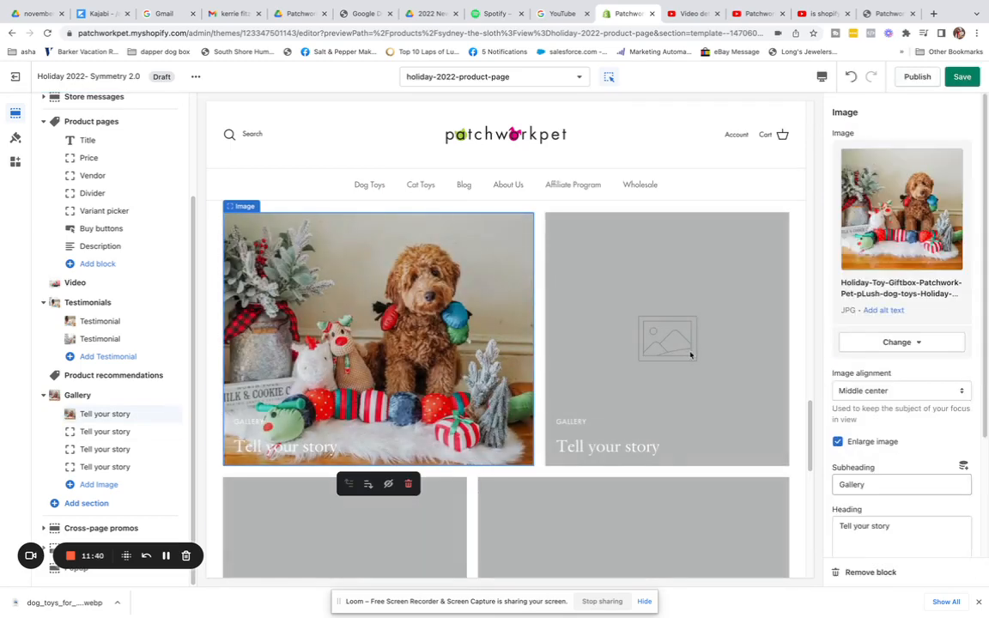
# Set the second Gallery image to the library photo of a dog with Santa and snowman toys on a red rug.
pyautogui.click(653, 334)
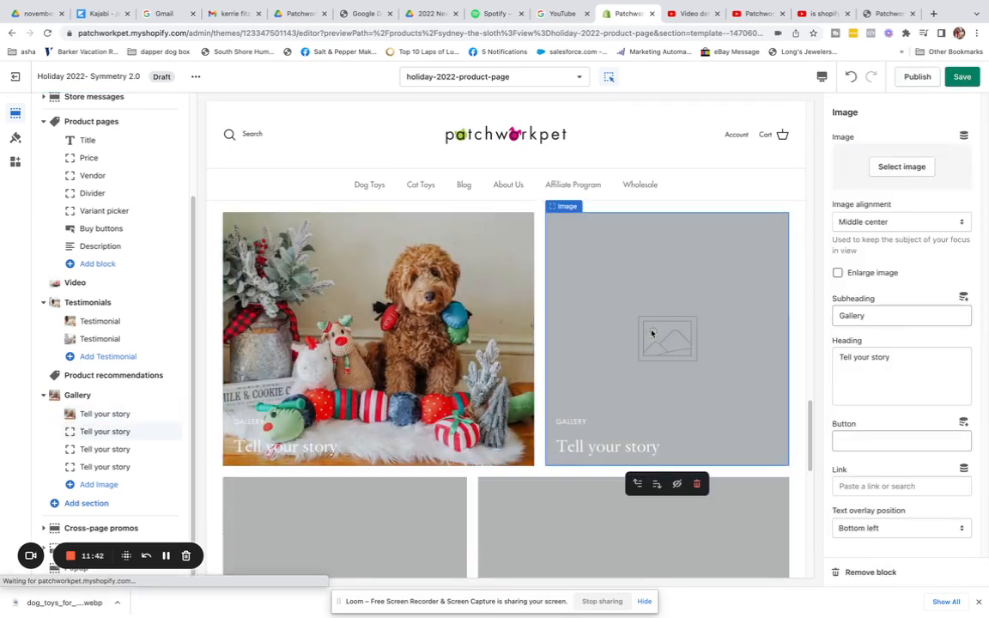
pyautogui.click(909, 168)
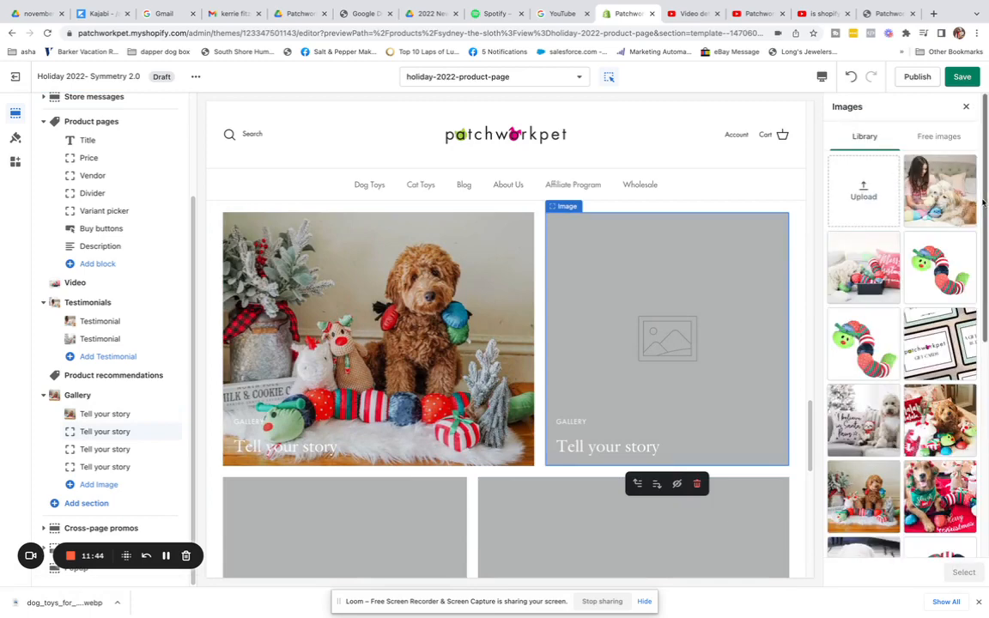
pyautogui.click(945, 193)
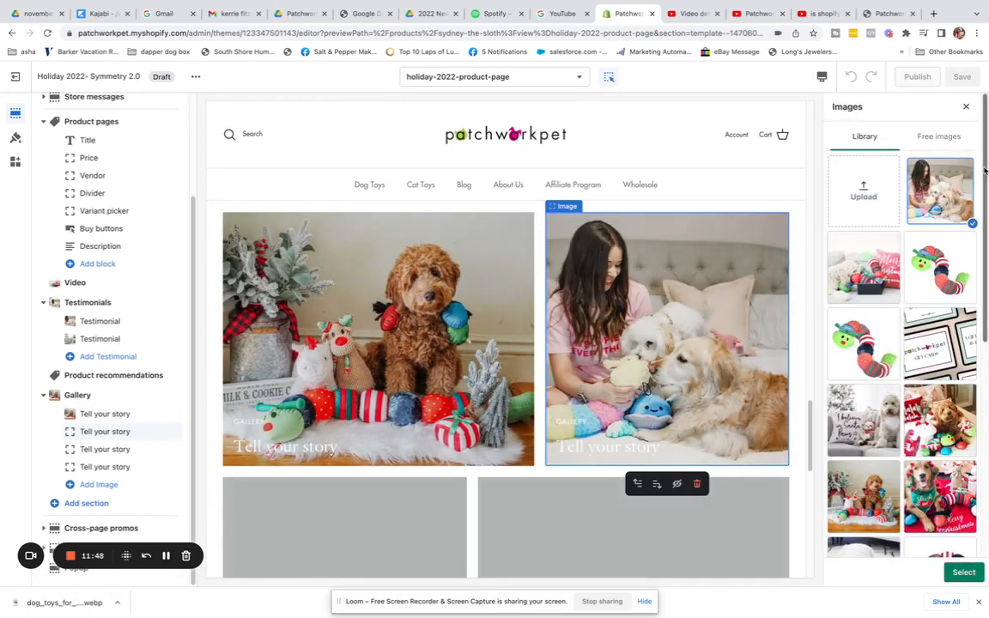
pyautogui.scroll(-10, 985, 172)
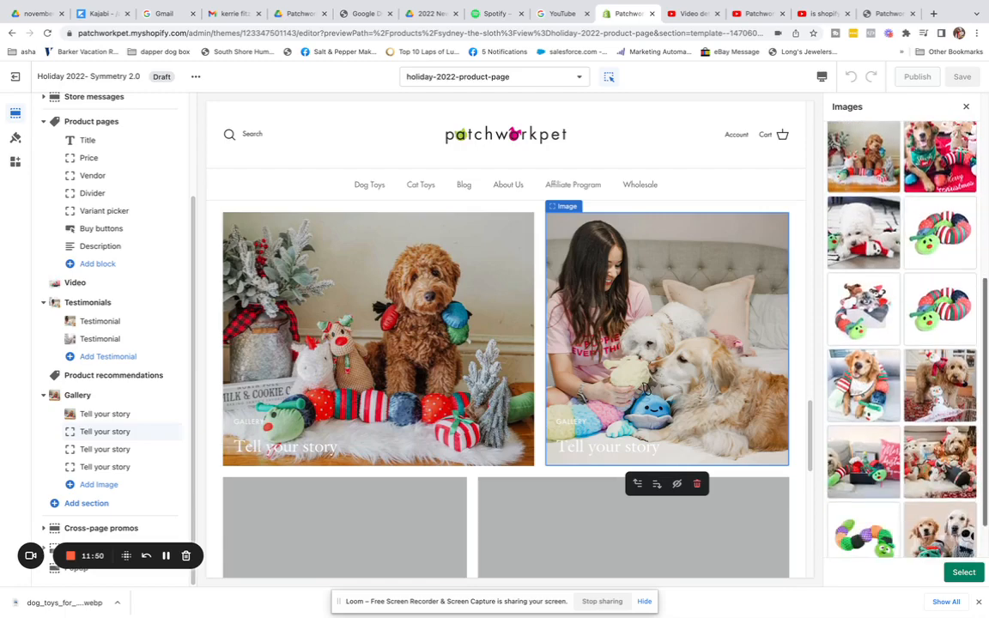
pyautogui.click(941, 331)
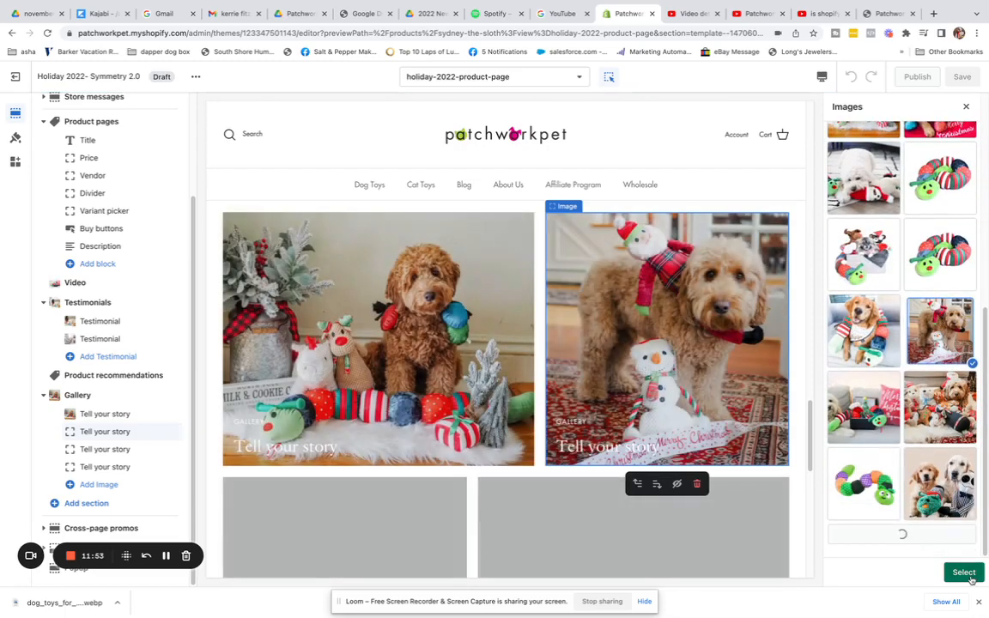
pyautogui.click(963, 572)
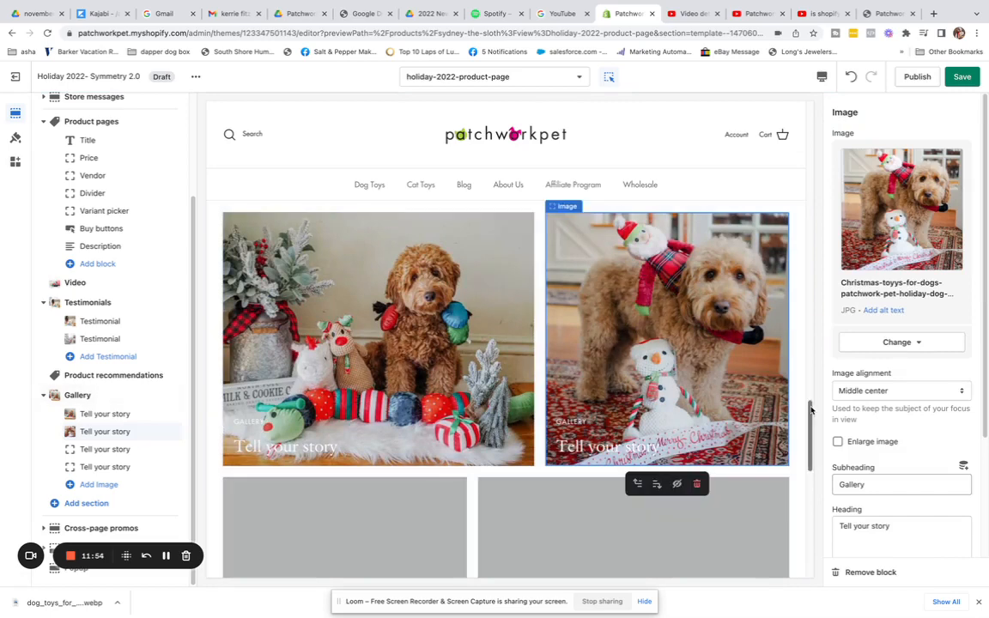
# Set the third Gallery image to the library photo of the green-headed caterpillar toy in a gift box beside the Merry Christmas pillow.
pyautogui.scroll(-3, 810, 441)
pyautogui.click(343, 407)
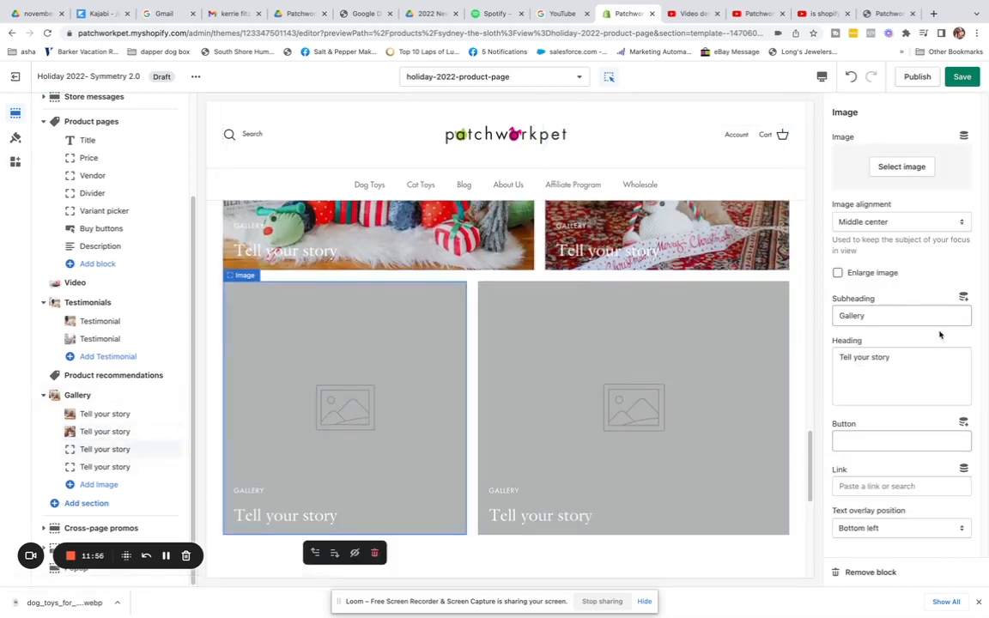
pyautogui.click(912, 166)
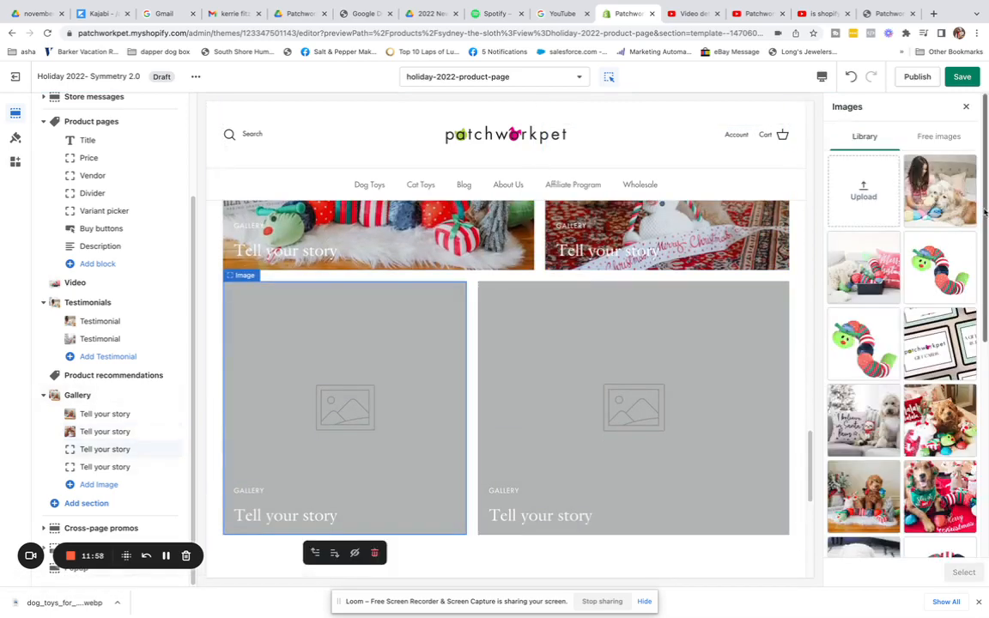
pyautogui.scroll(-5, 902, 343)
pyautogui.scroll(-3, 901, 343)
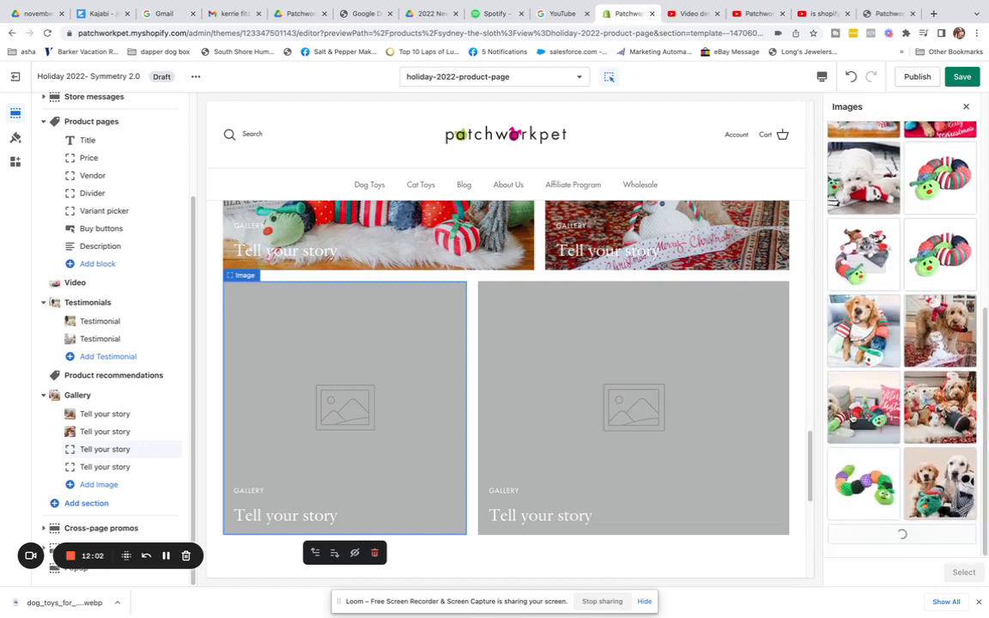
pyautogui.click(862, 407)
pyautogui.click(963, 572)
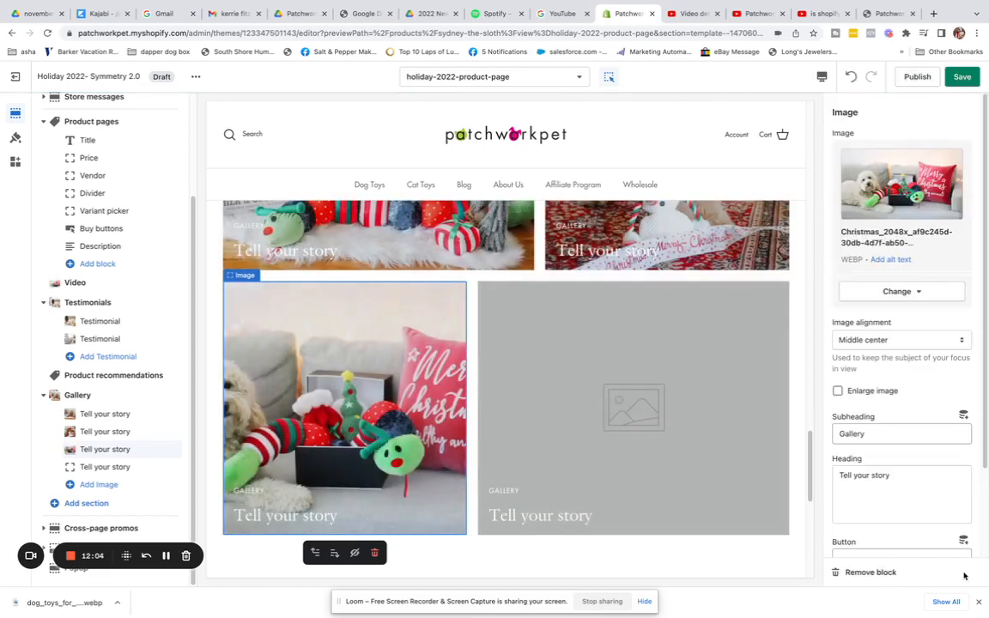
pyautogui.click(617, 395)
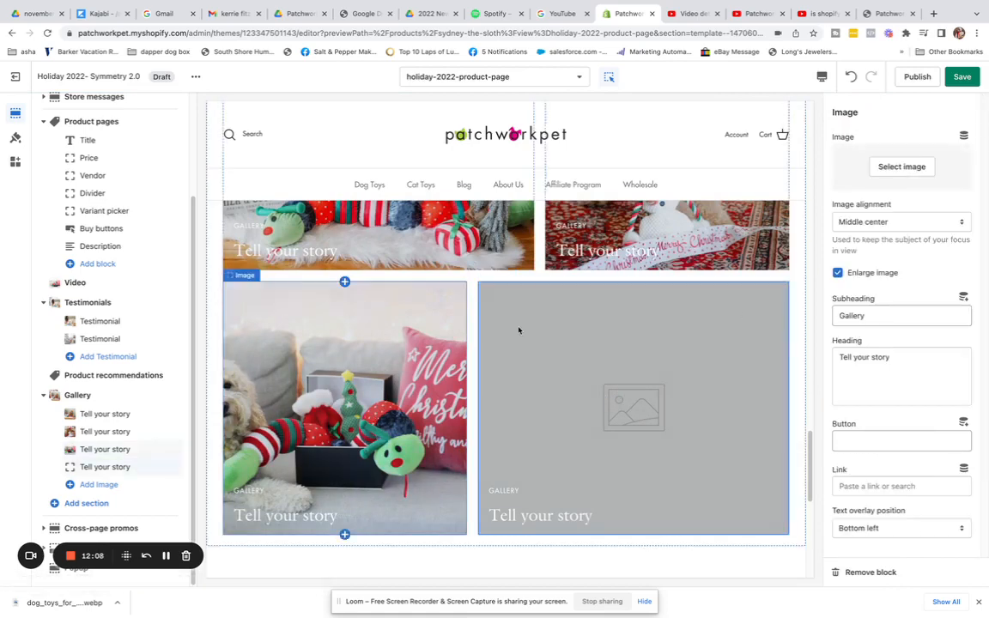
pyautogui.click(900, 167)
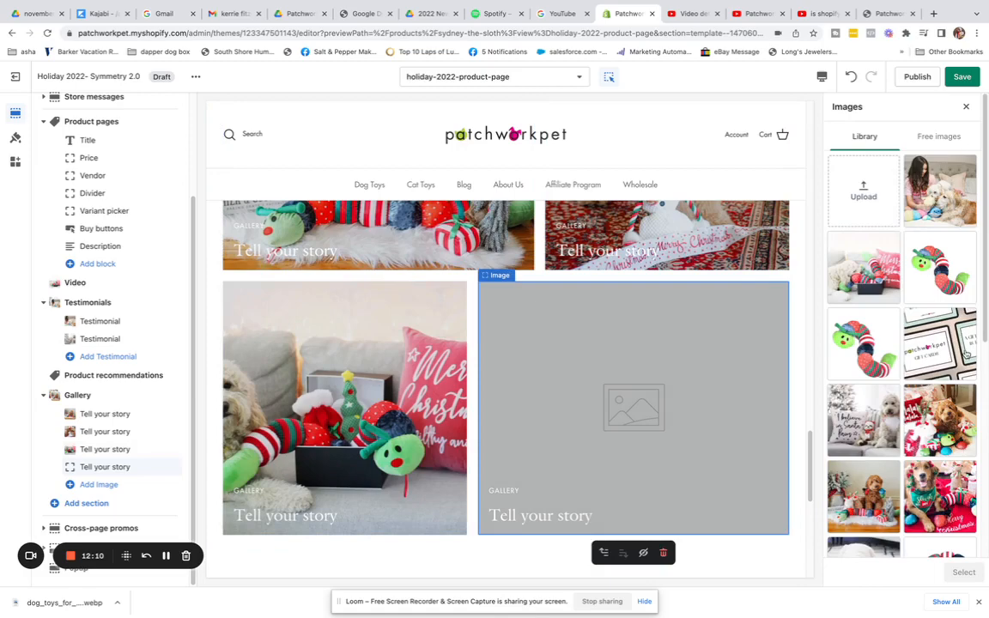
pyautogui.click(864, 268)
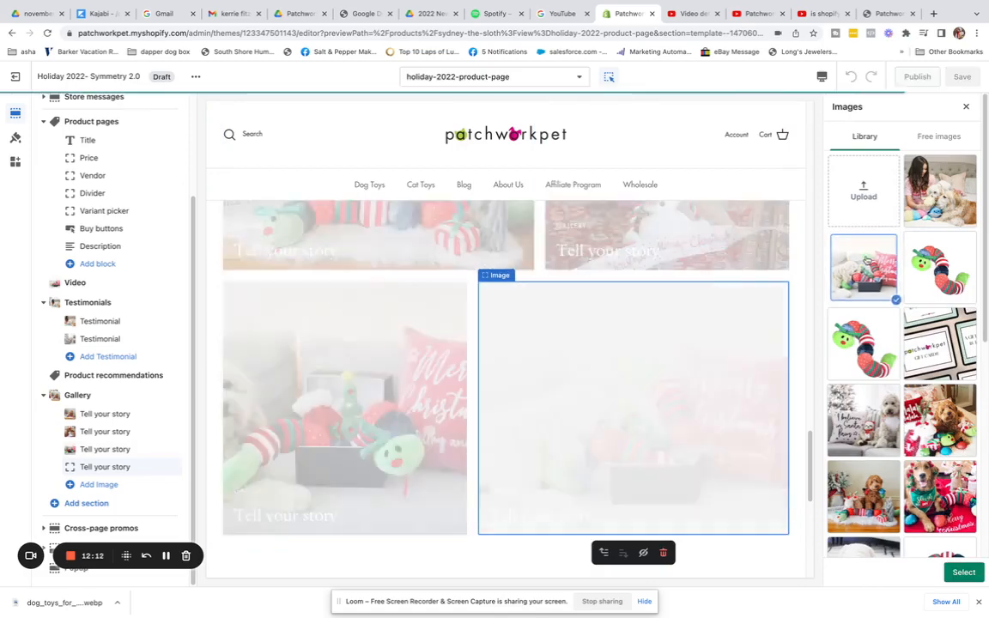
pyautogui.click(413, 375)
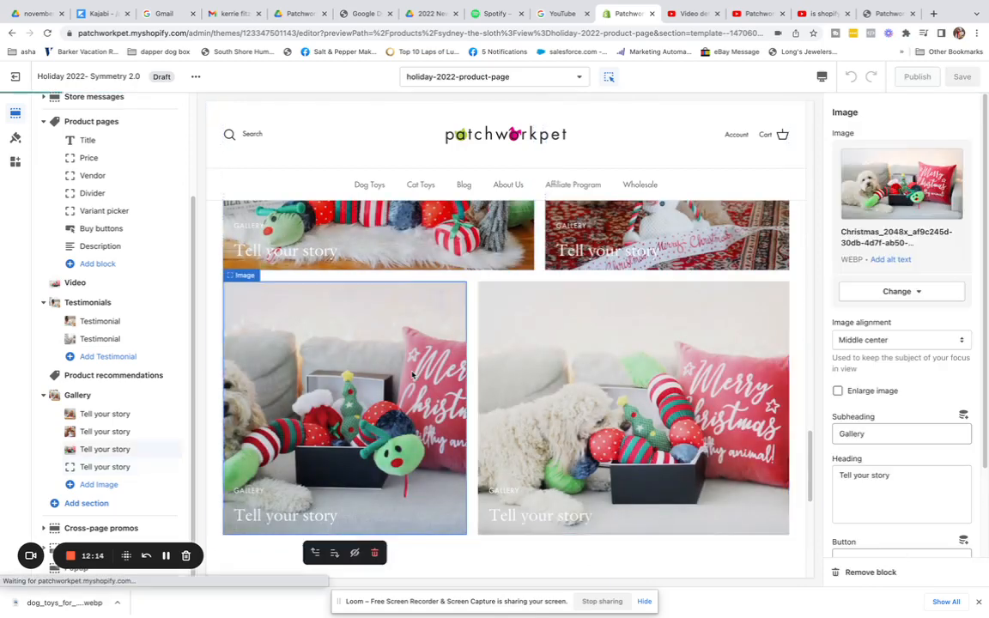
# Set the fourth Gallery image to the library photo of a white dog sniffing the open toy gift box by the Merry Christmas pillow.
pyautogui.click(625, 365)
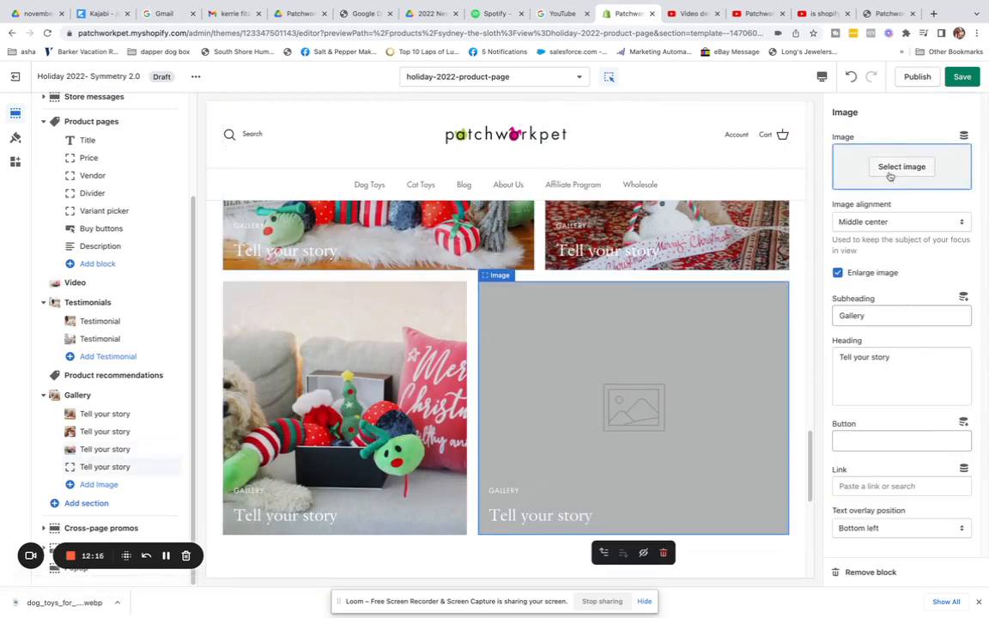
pyautogui.click(893, 170)
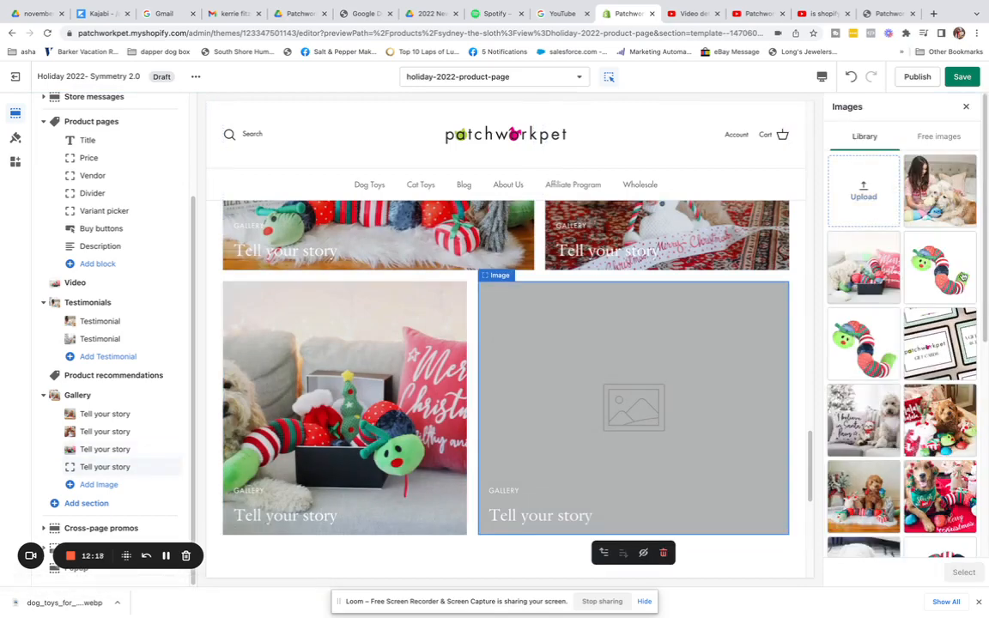
pyautogui.click(859, 258)
pyautogui.click(964, 573)
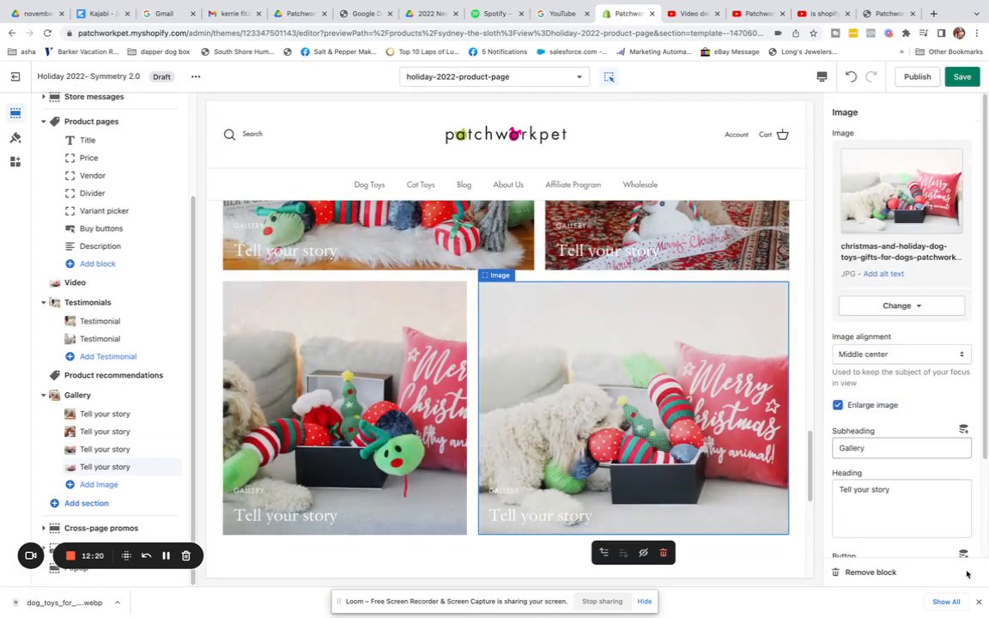
pyautogui.click(338, 479)
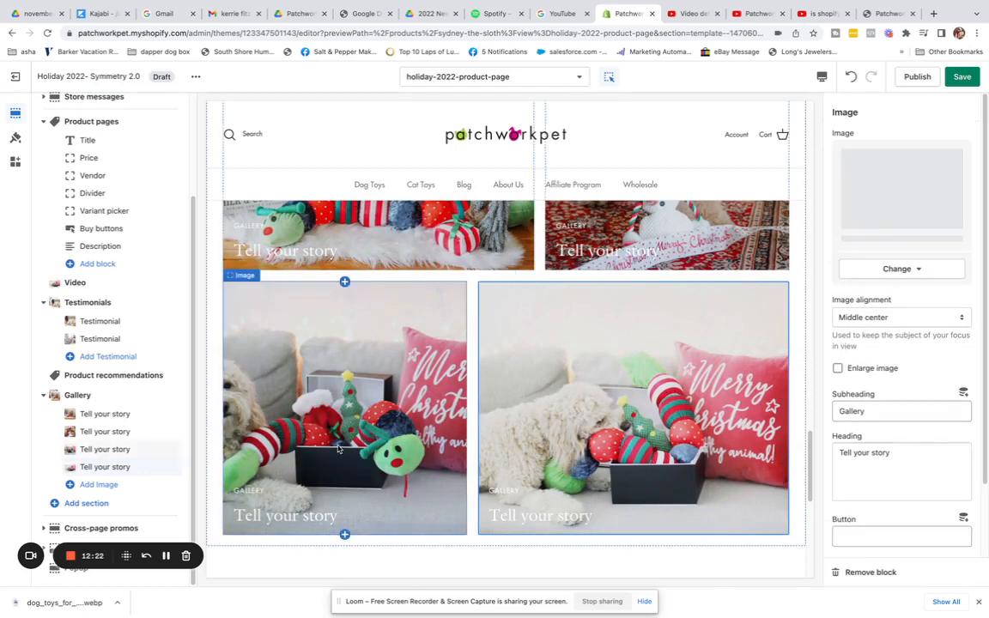
pyautogui.click(917, 294)
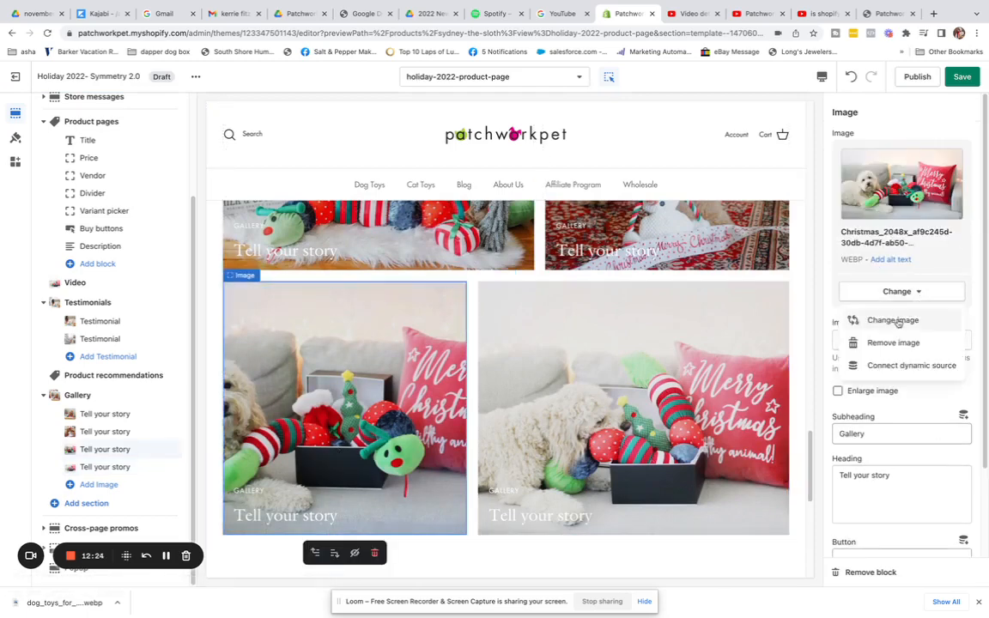
pyautogui.click(898, 321)
pyautogui.scroll(-10, 902, 343)
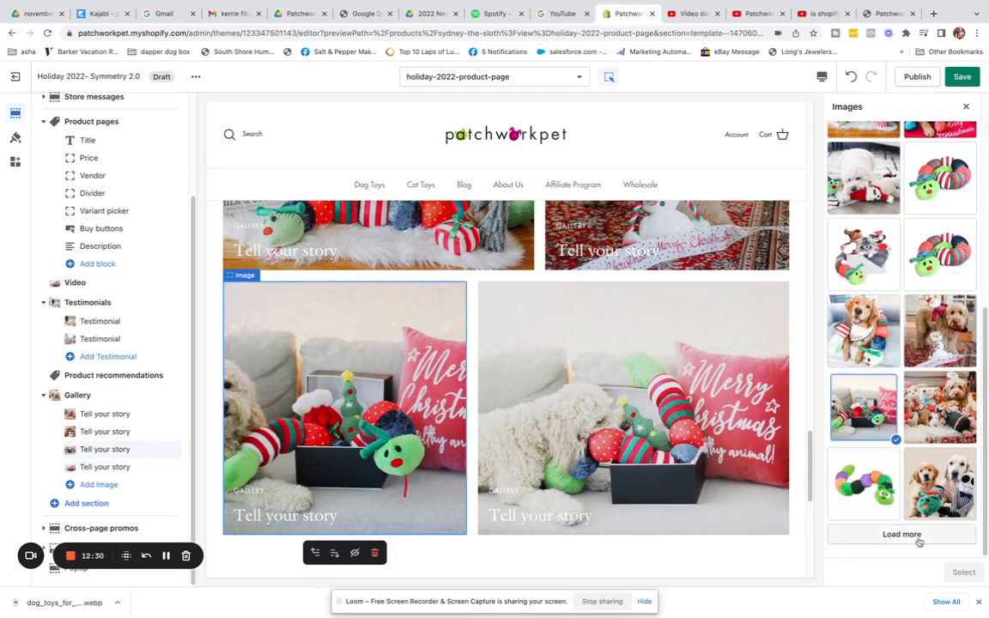
pyautogui.scroll(-10, 985, 301)
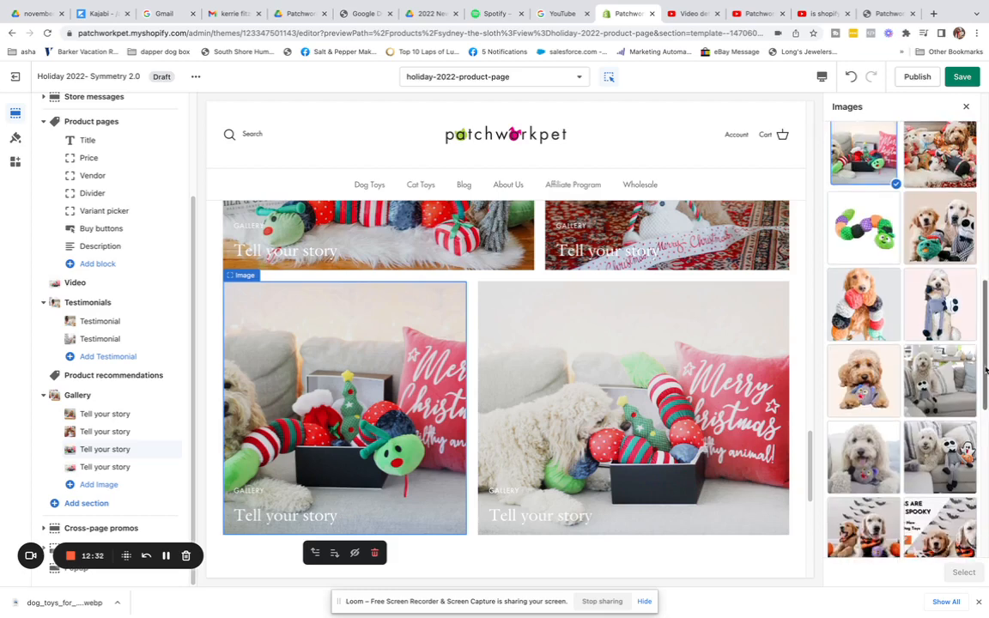
pyautogui.scroll(-5, 902, 429)
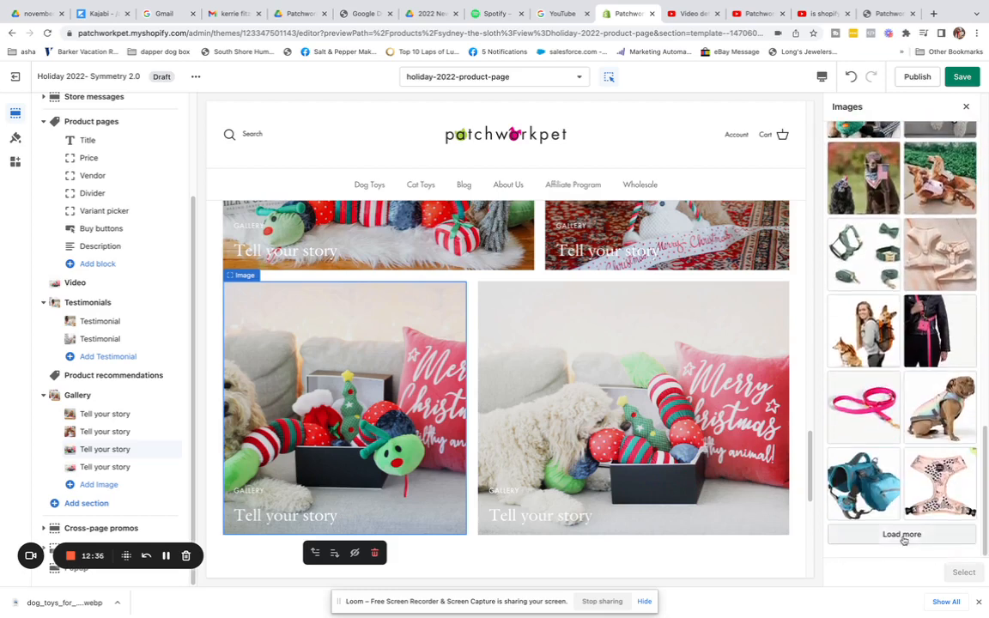
pyautogui.click(903, 539)
pyautogui.moveTo(985, 336); pyautogui.dragTo(987, 443)
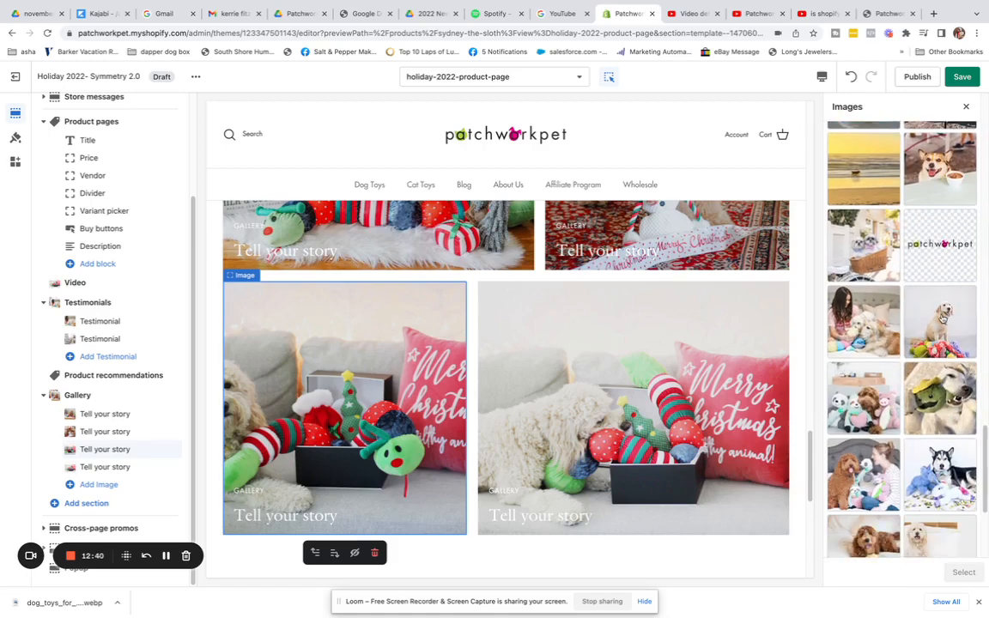
pyautogui.click(942, 318)
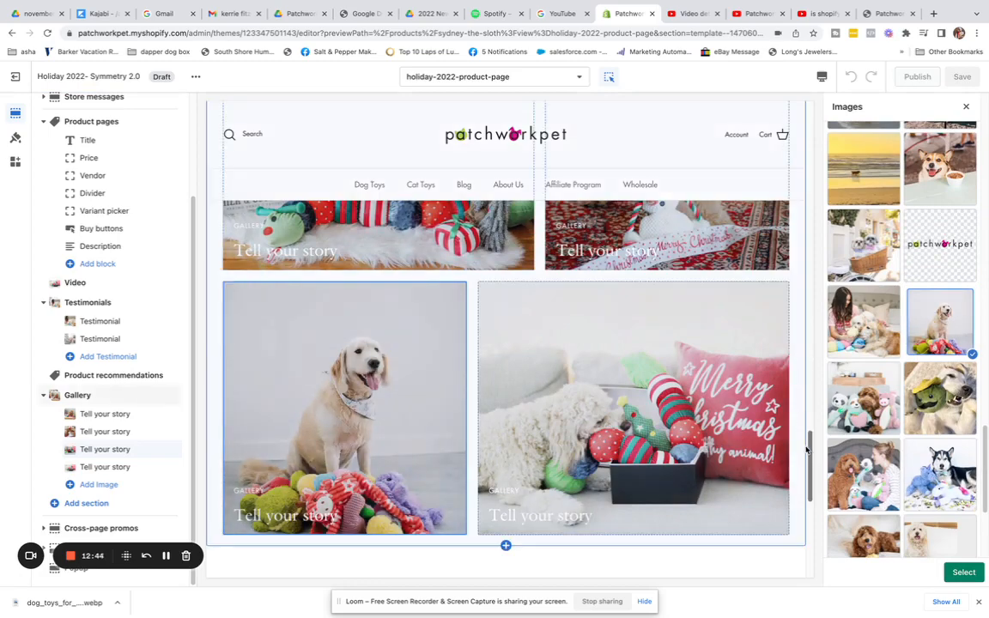
# Set the second Gallery image to the library photo of a cream dog in a bandana sitting behind a pile of colourful plush toys.
pyautogui.moveTo(811, 449); pyautogui.dragTo(807, 425)
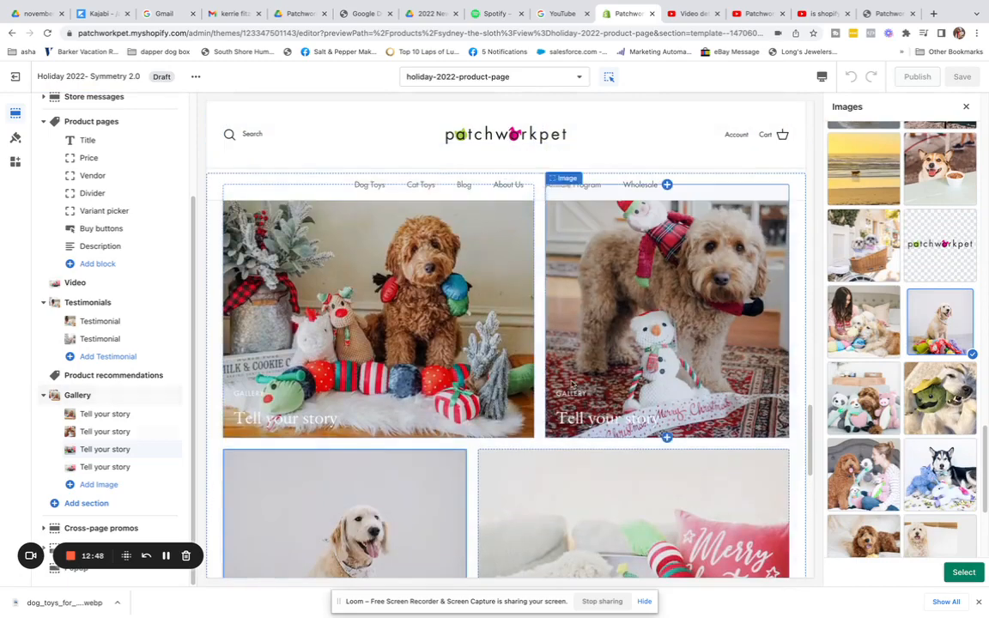
pyautogui.click(614, 270)
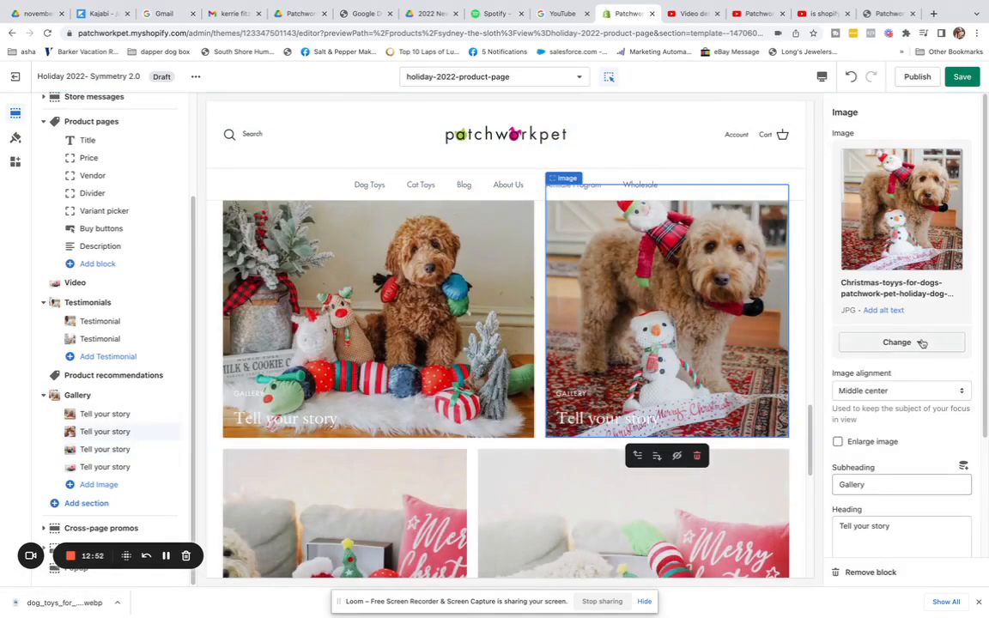
pyautogui.click(921, 343)
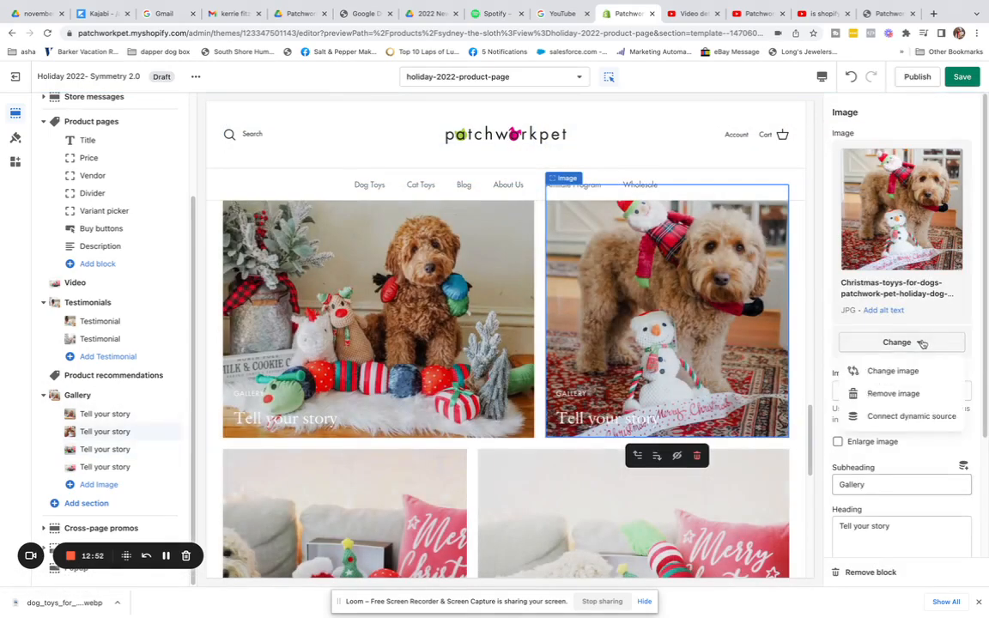
pyautogui.click(893, 370)
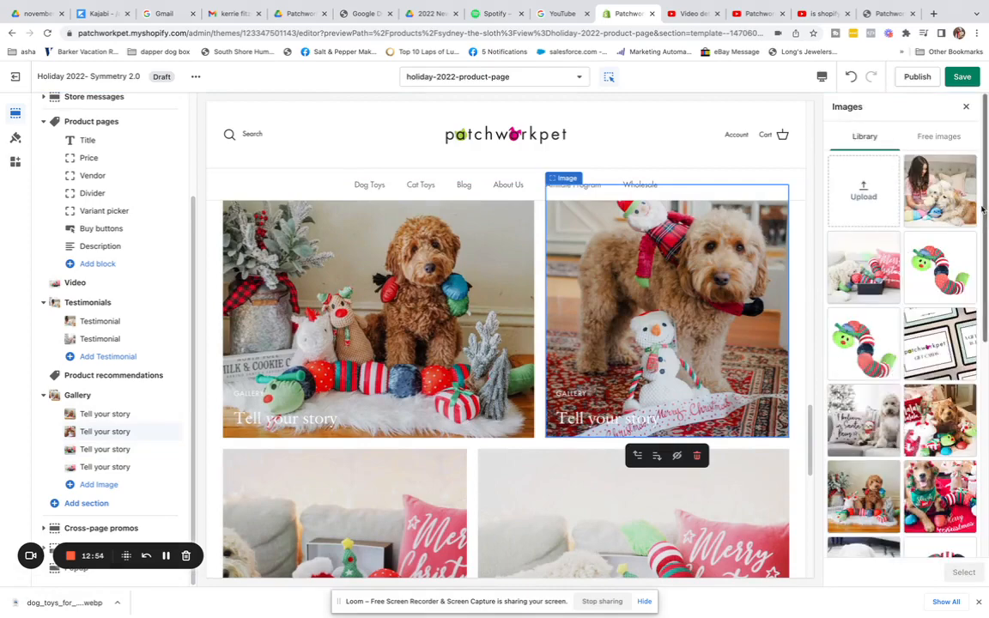
pyautogui.scroll(-10, 902, 343)
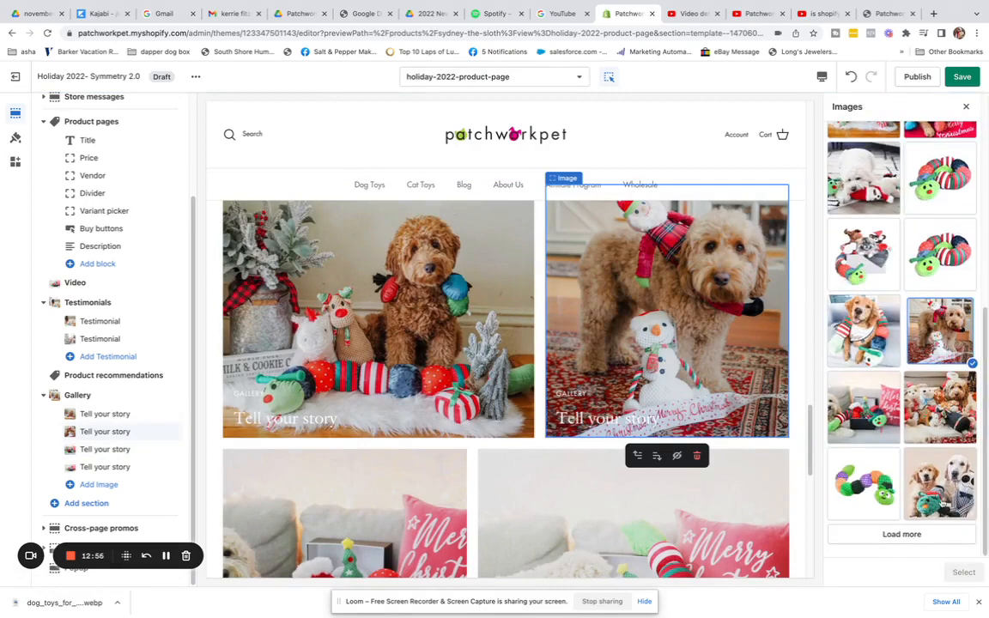
pyautogui.click(909, 534)
pyautogui.scroll(-2, 985, 354)
pyautogui.scroll(-10, 985, 355)
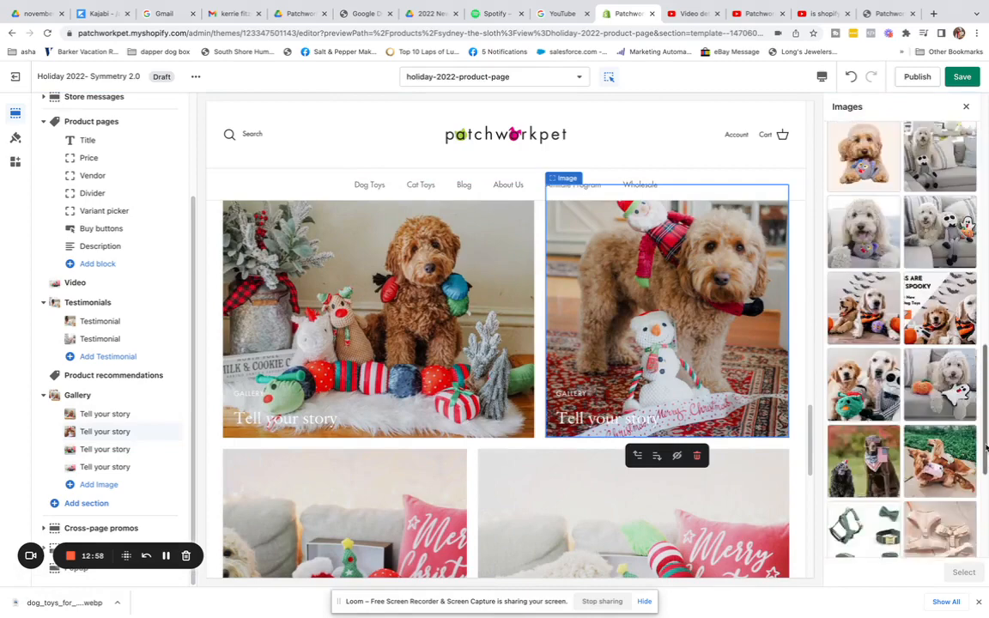
pyautogui.click(905, 534)
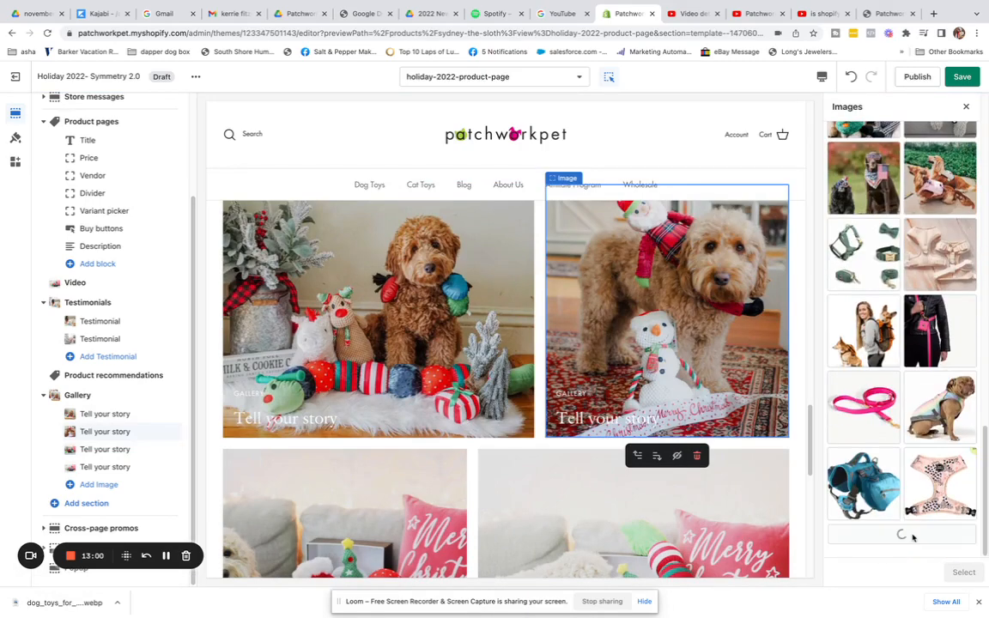
pyautogui.scroll(-10, 981, 367)
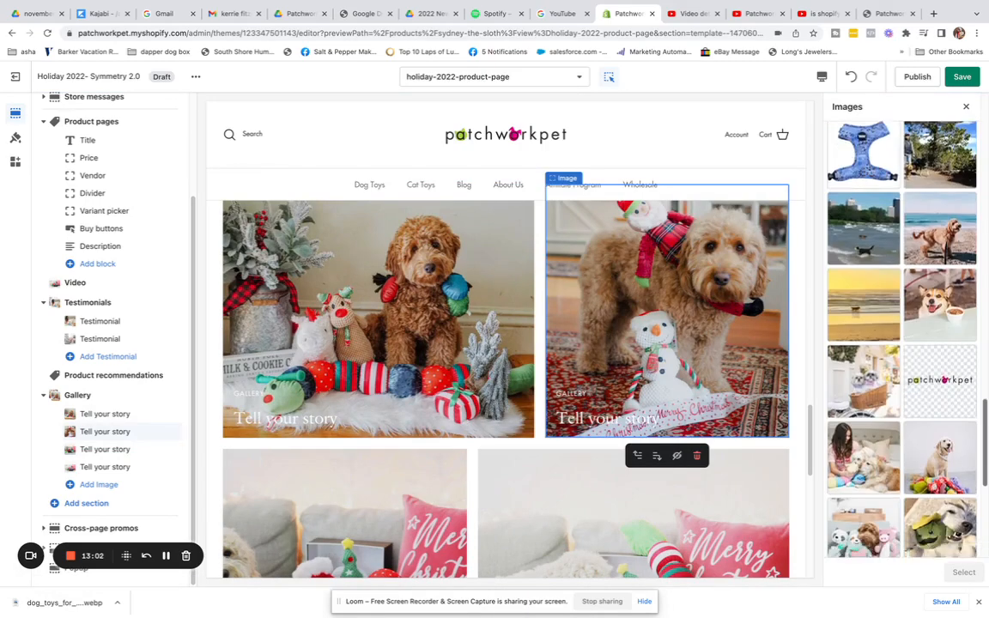
pyautogui.click(947, 394)
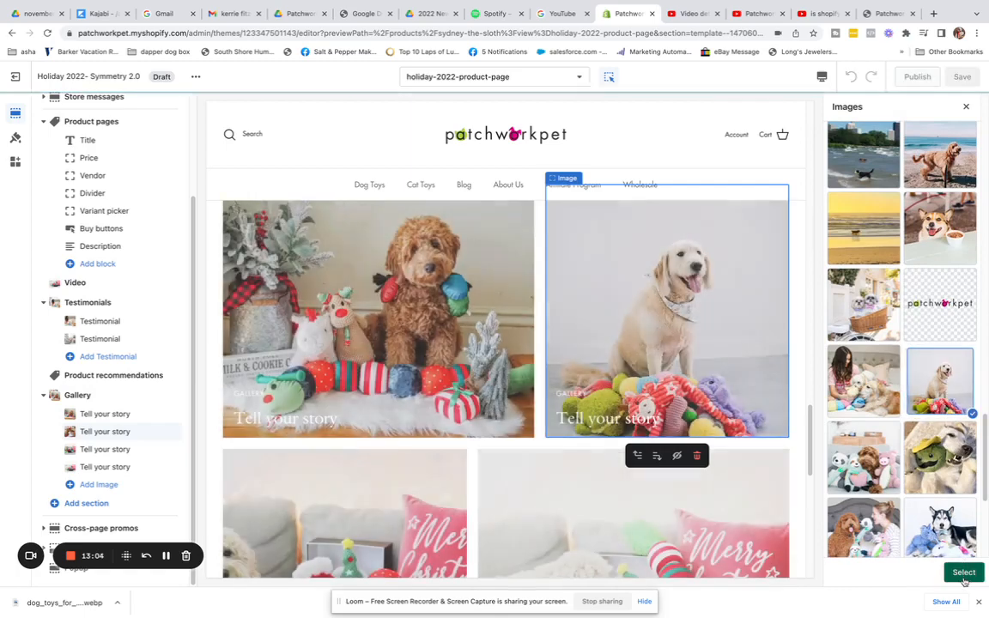
pyautogui.click(963, 572)
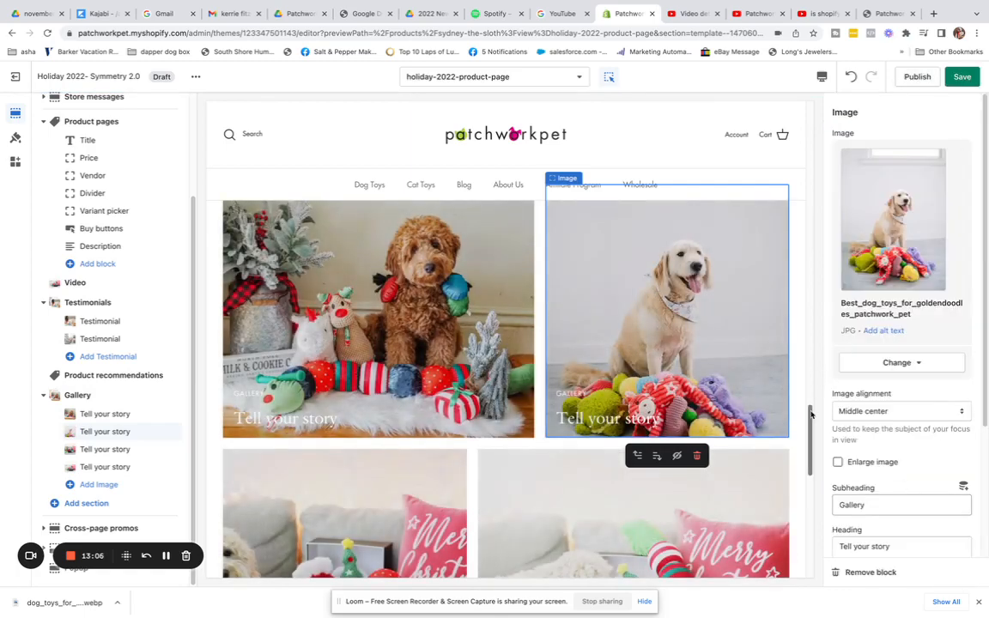
# Set the third Gallery image to the library photo of a white dog in a hat with plush toys on a bed, and save the template.
pyautogui.moveTo(812, 415); pyautogui.dragTo(813, 446)
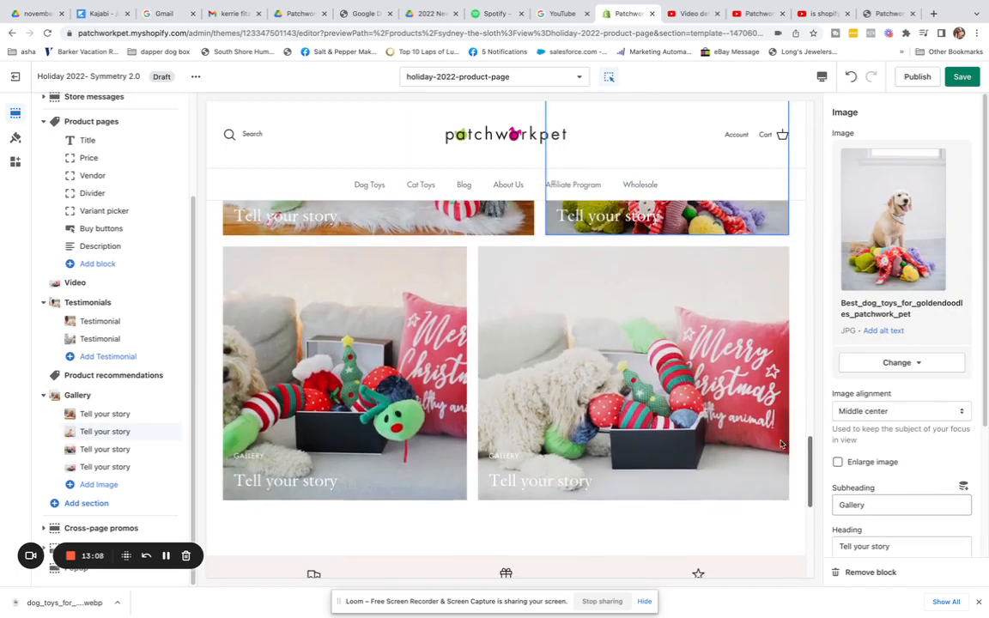
pyautogui.click(351, 398)
pyautogui.click(899, 291)
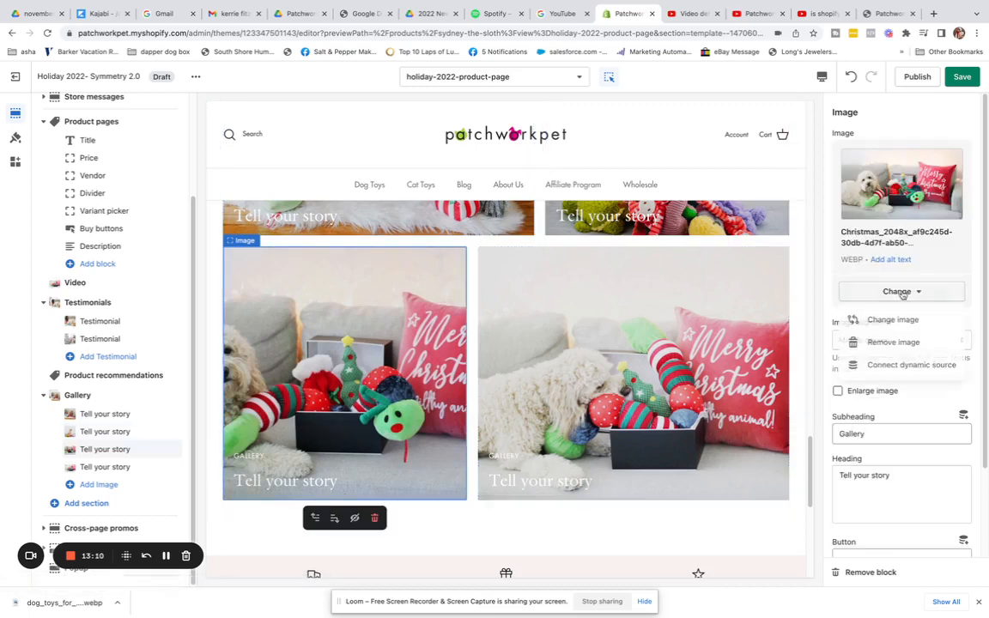
pyautogui.click(893, 320)
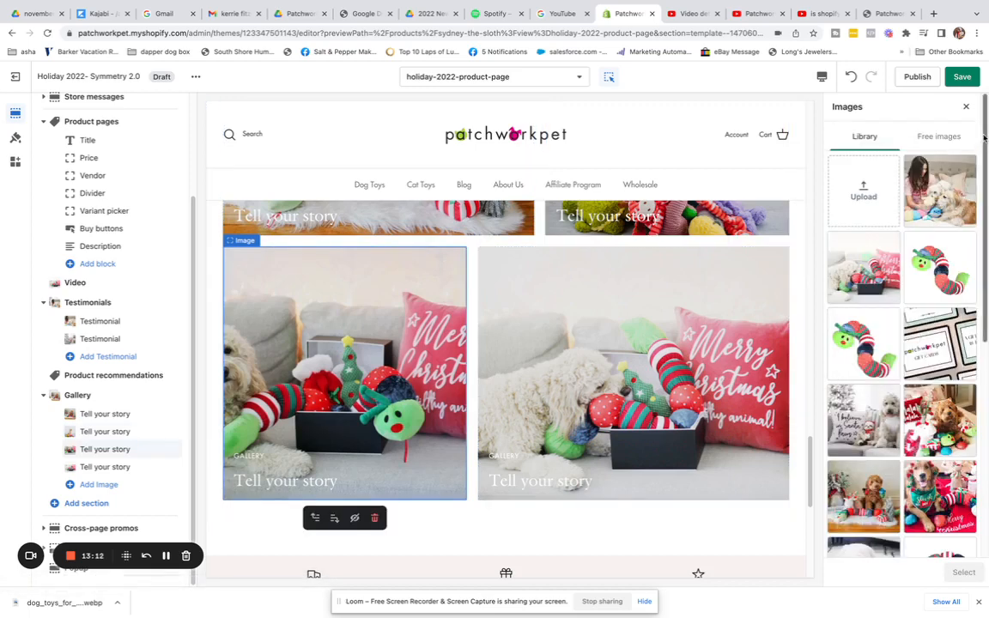
pyautogui.moveTo(985, 156); pyautogui.dragTo(981, 359)
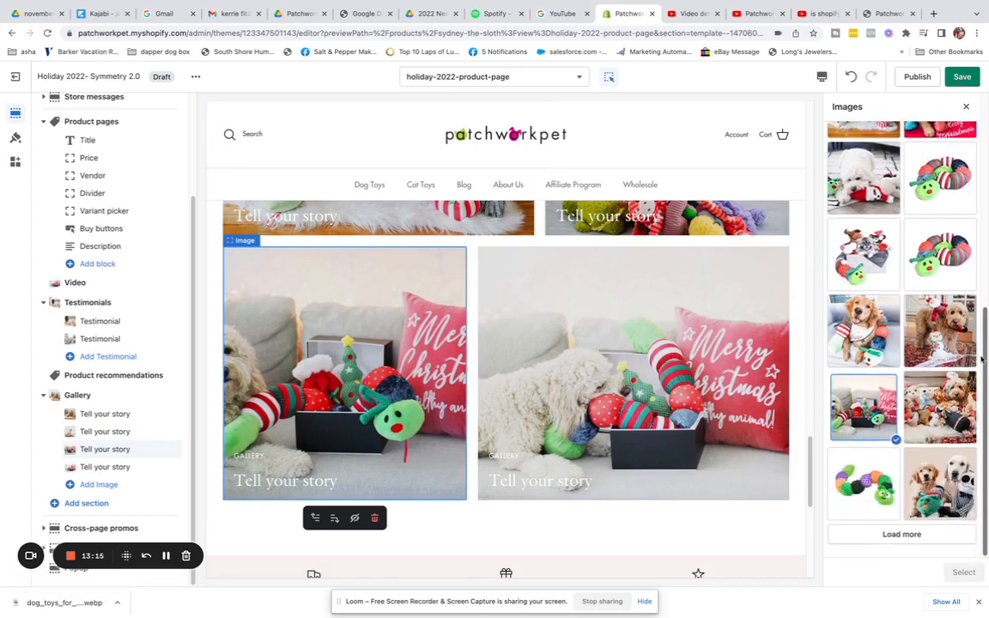
pyautogui.click(901, 533)
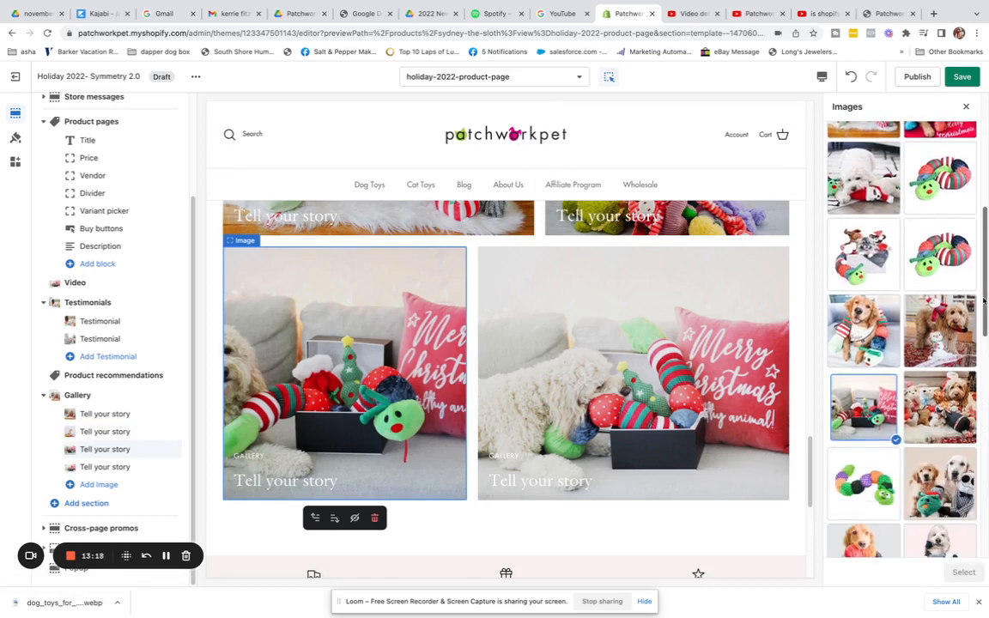
pyautogui.moveTo(985, 292); pyautogui.dragTo(985, 513)
pyautogui.click(902, 534)
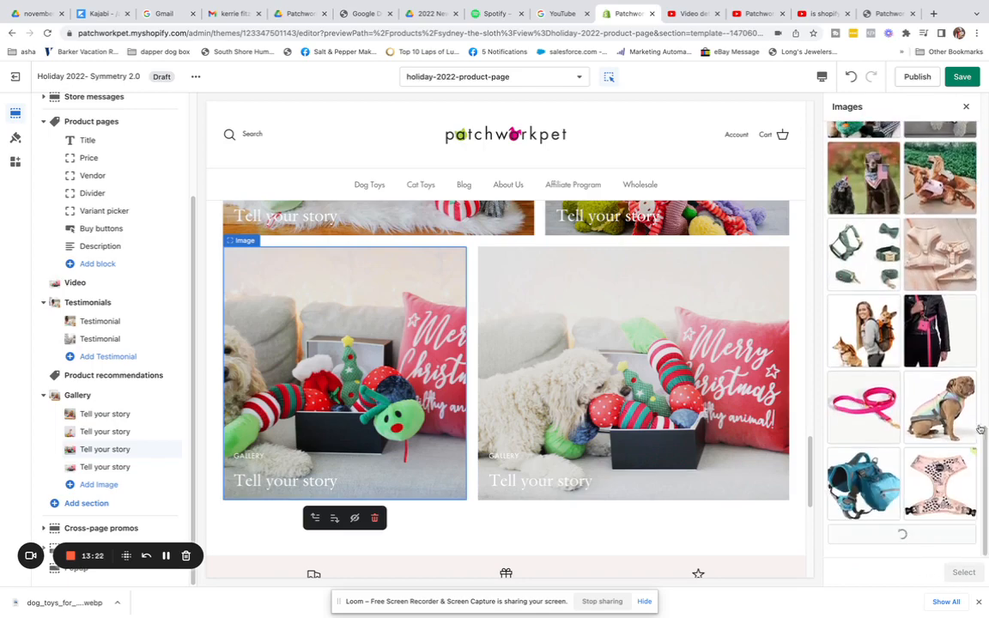
pyautogui.moveTo(983, 362); pyautogui.dragTo(985, 468)
pyautogui.scroll(-2, 967, 411)
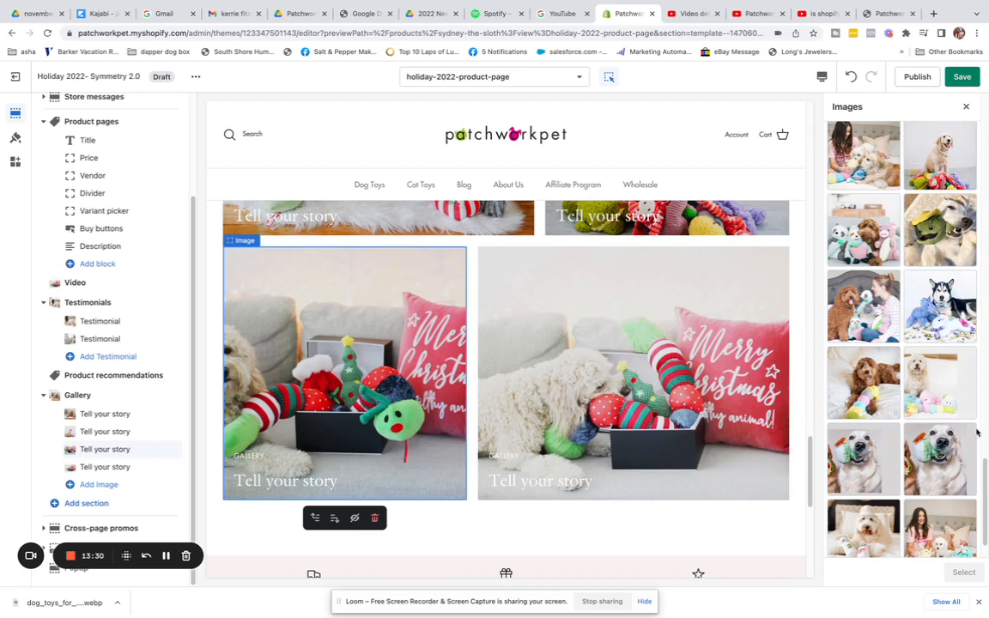
pyautogui.scroll(-2, 984, 488)
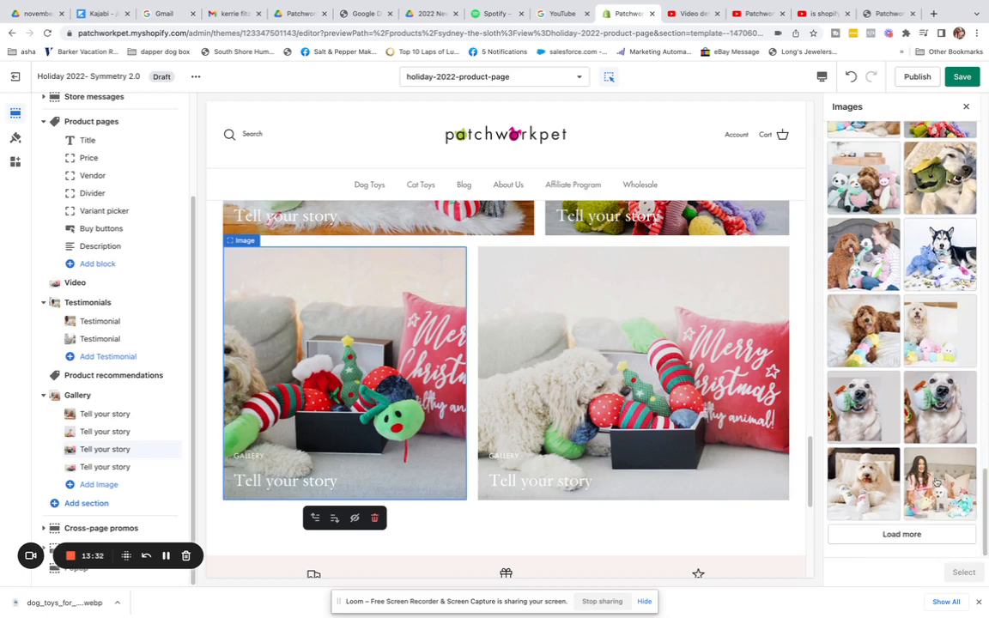
pyautogui.click(865, 486)
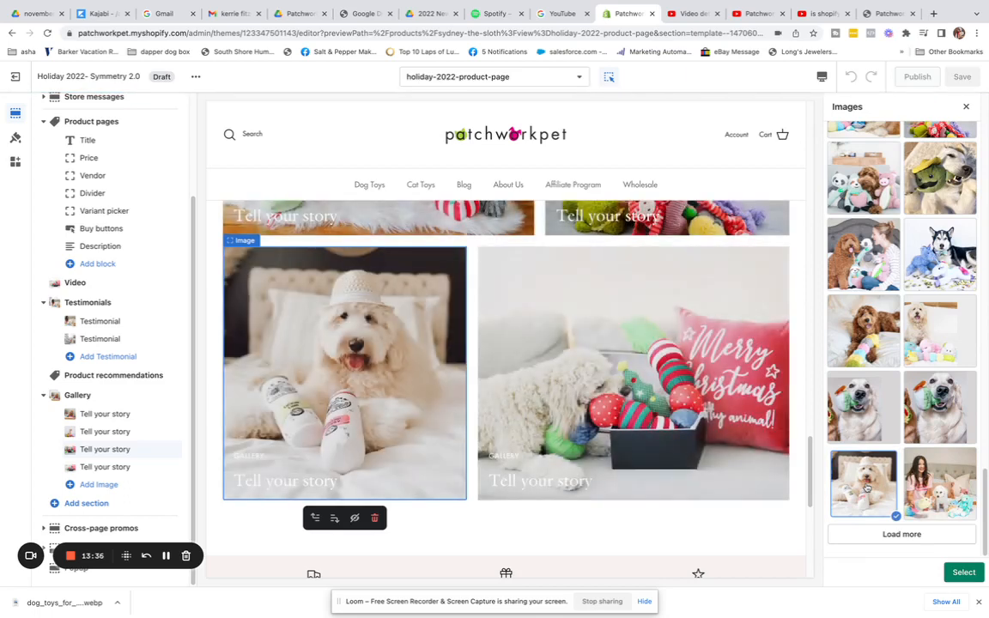
pyautogui.click(962, 573)
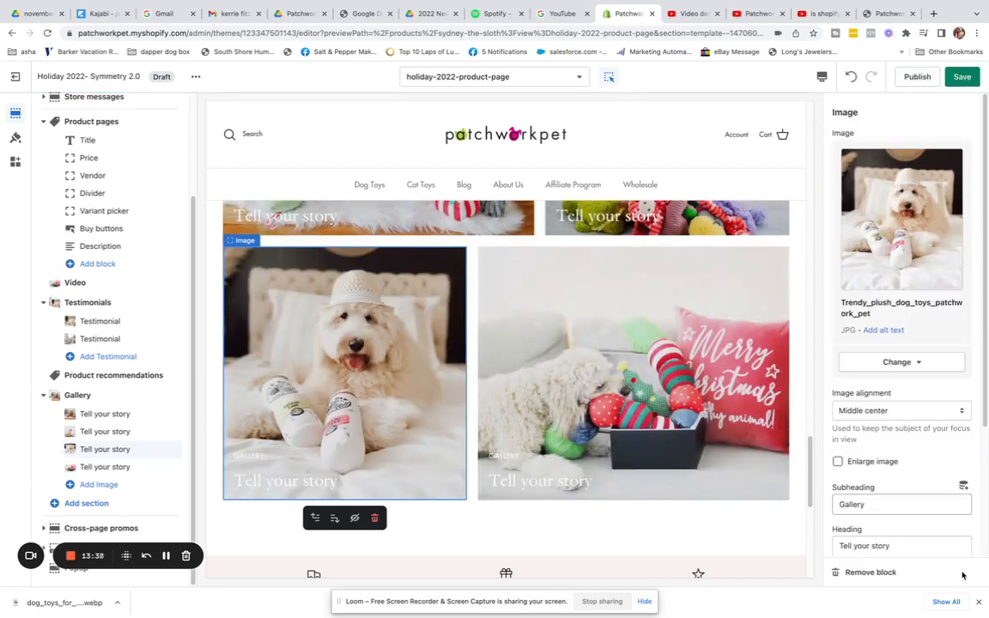
pyautogui.click(958, 78)
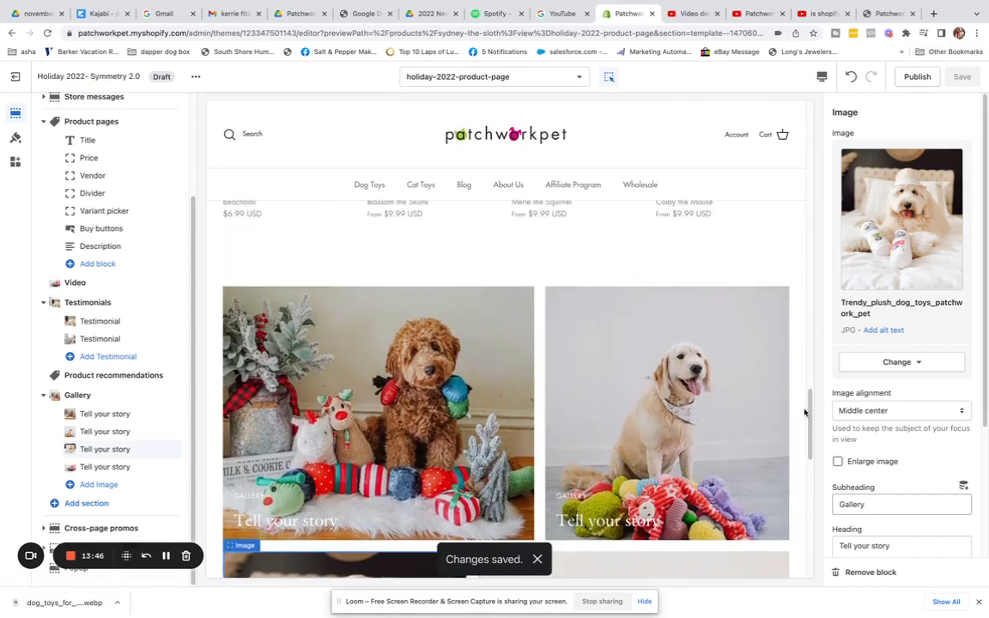
# Change the first Gallery image's subheading to "Dog mom approved" and save the template.
pyautogui.click(423, 430)
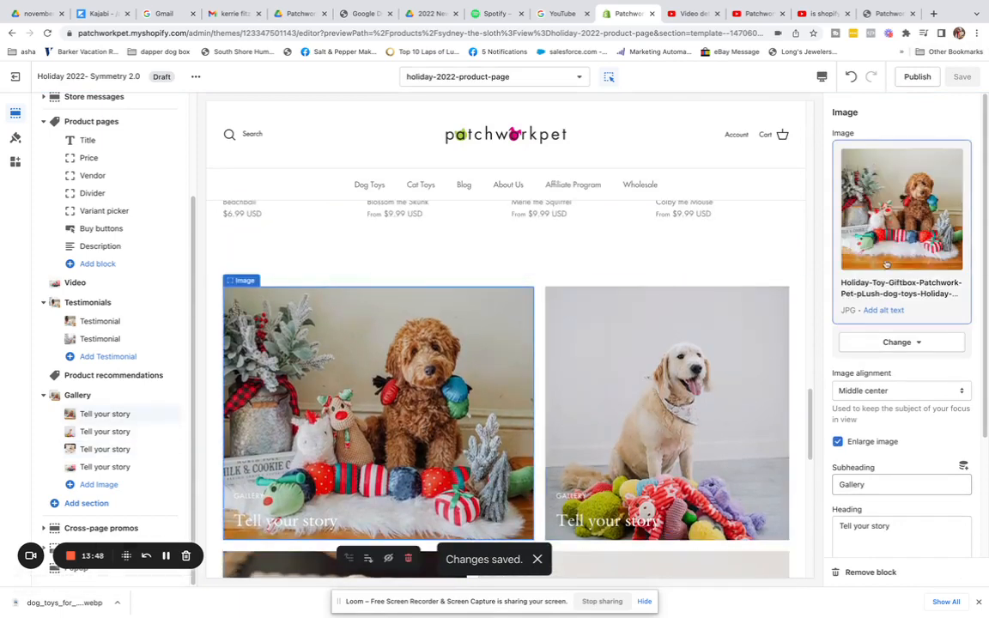
pyautogui.scroll(-5, 869, 309)
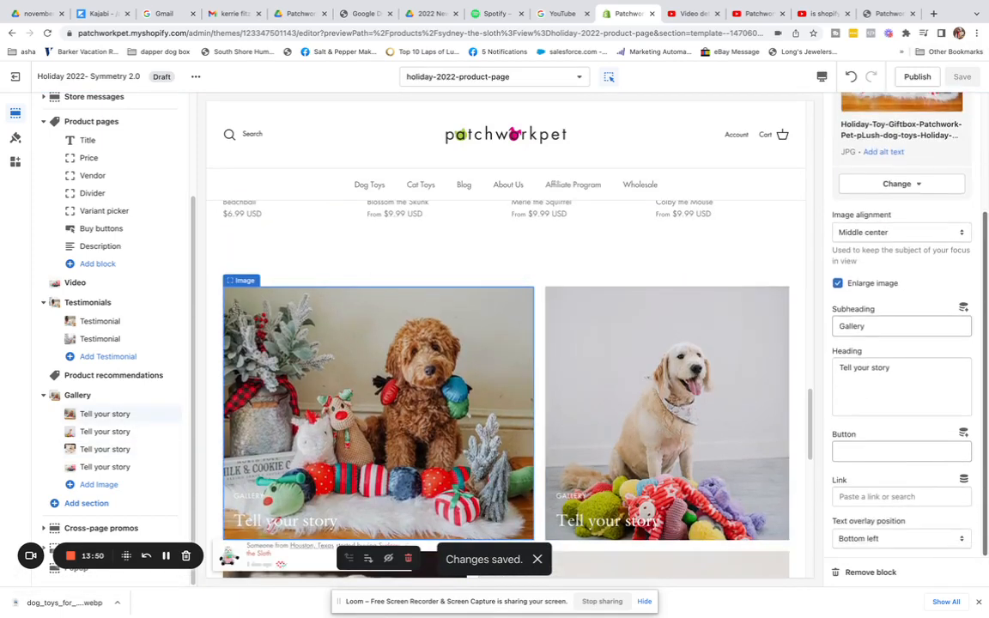
pyautogui.moveTo(877, 325); pyautogui.dragTo(801, 326)
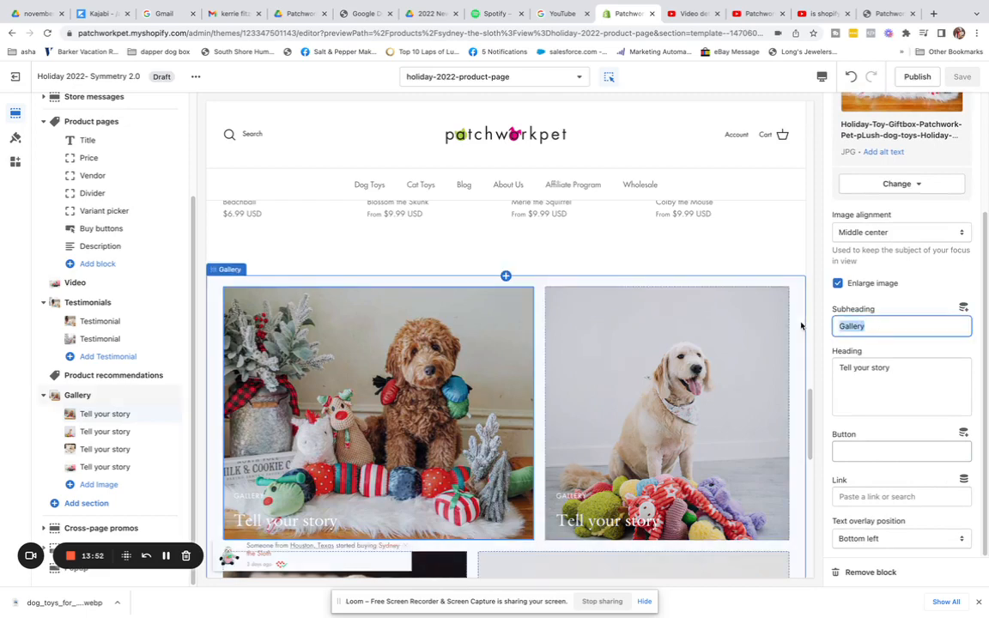
pyautogui.write('Do')
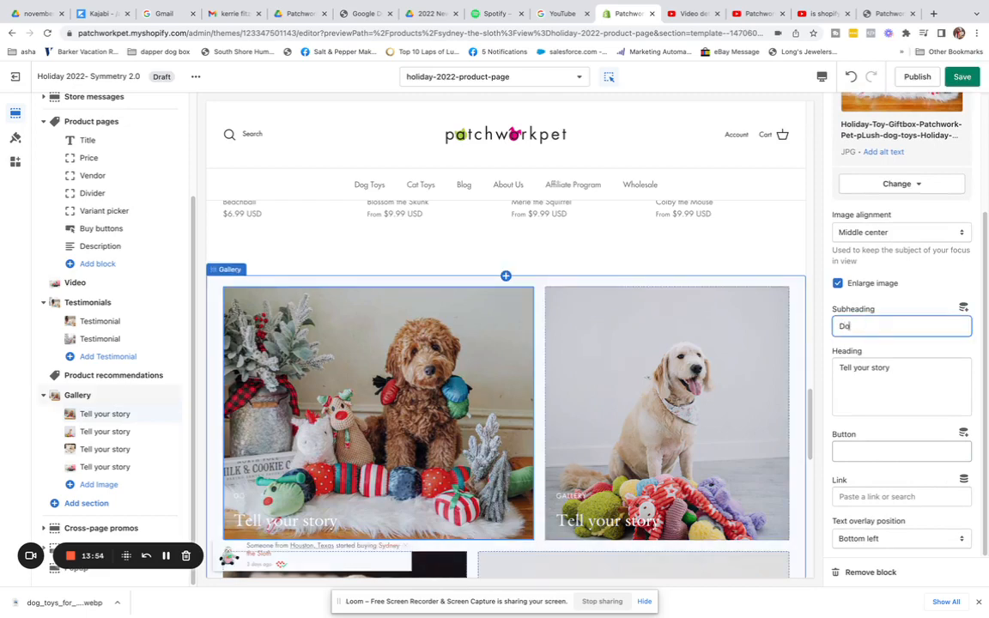
pyautogui.write('g mom approved')
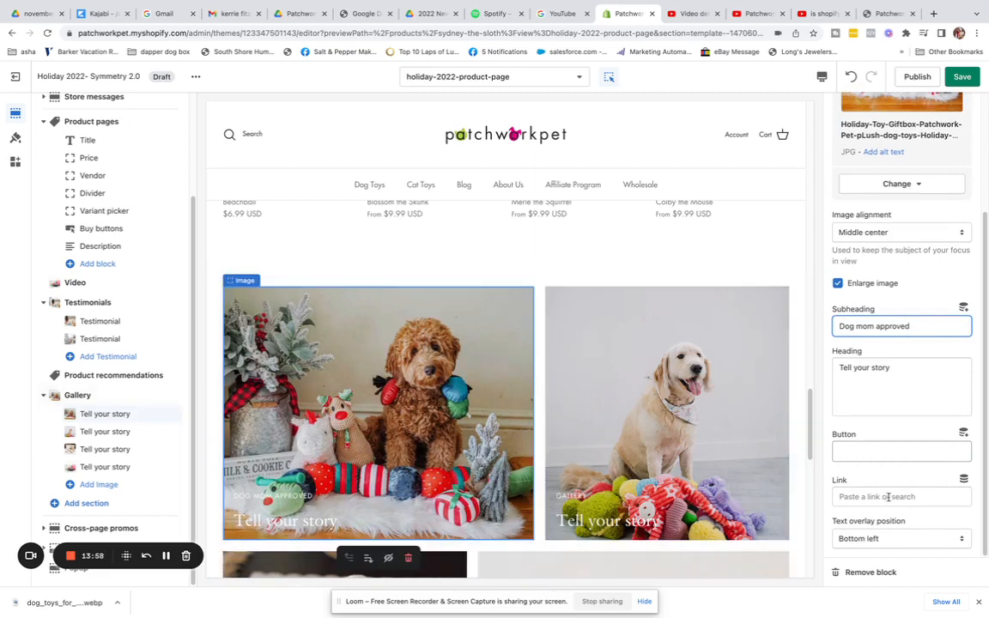
pyautogui.moveTo(986, 378); pyautogui.dragTo(987, 427)
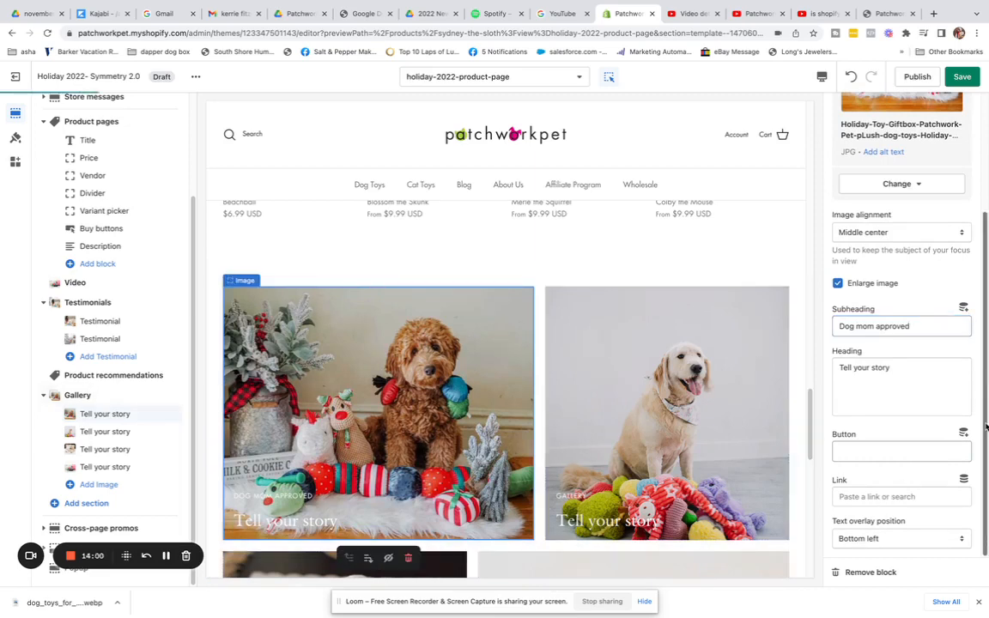
pyautogui.click(963, 79)
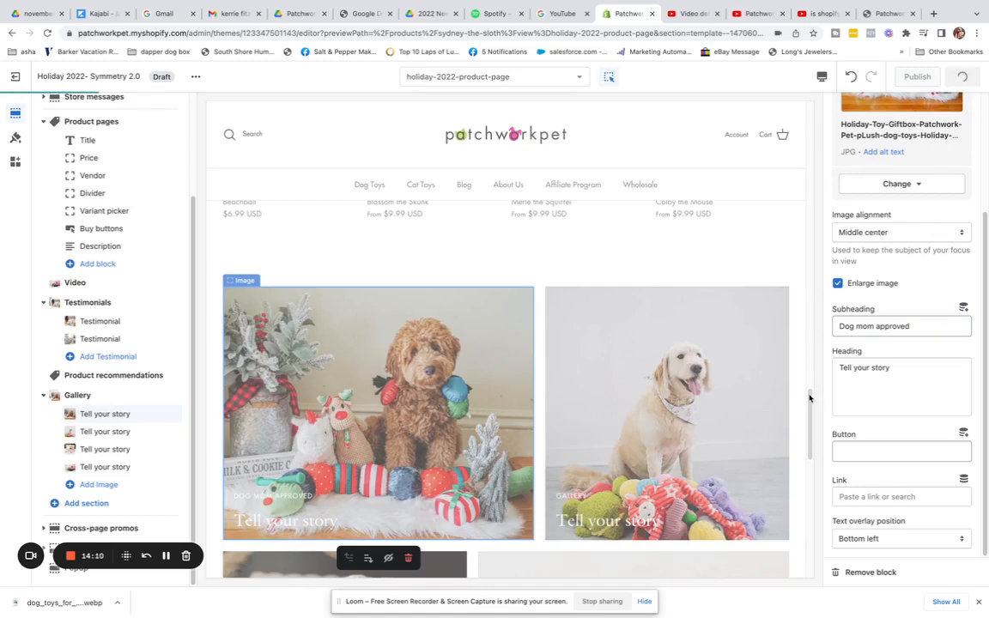
# Clear the heading text of the first Gallery image, the brown doodle with the Christmas toys.
pyautogui.moveTo(808, 398); pyautogui.dragTo(809, 410)
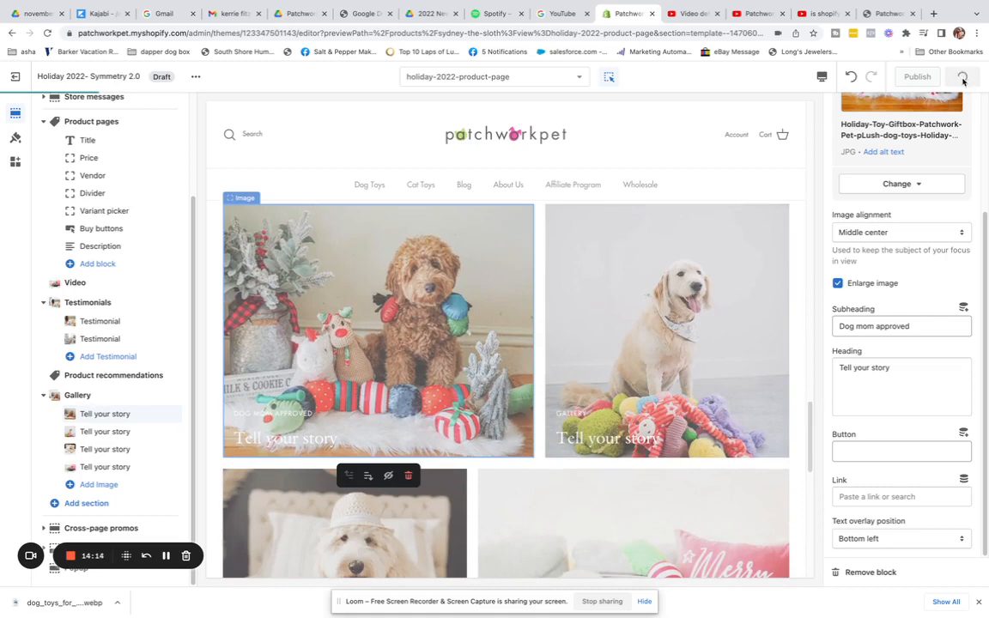
pyautogui.click(167, 557)
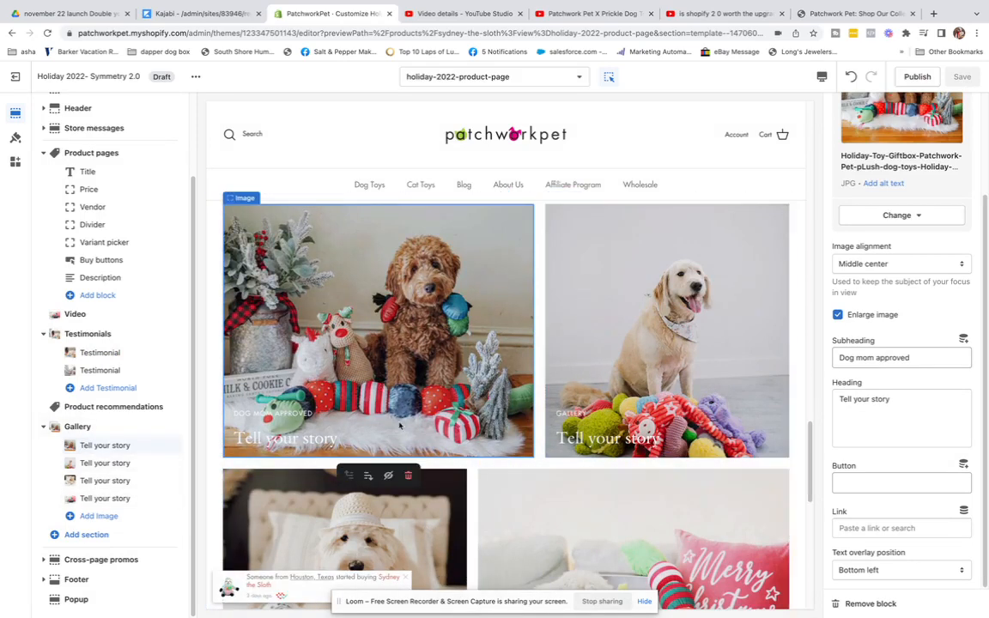
pyautogui.moveTo(906, 397); pyautogui.dragTo(728, 366)
pyautogui.press('BackSpace')
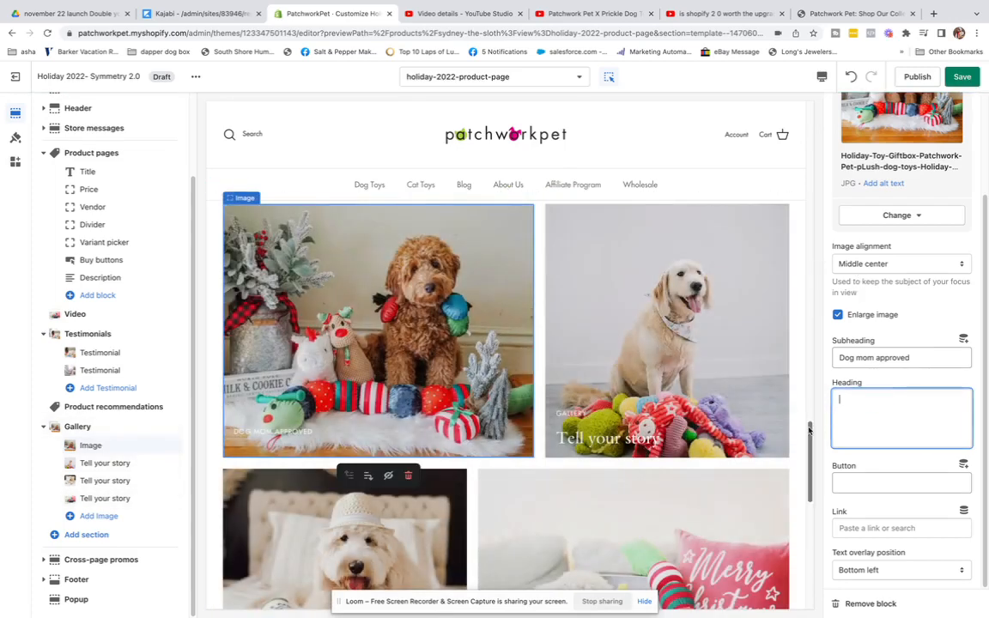
# Remove the second Gallery image's subheading and set its heading to "Cute & Trendy Toys".
pyautogui.moveTo(810, 429)
pyautogui.mouseDown()
pyautogui.moveTo(808, 172)
pyautogui.moveTo(821, 309)
pyautogui.moveTo(817, 448)
pyautogui.mouseUp()
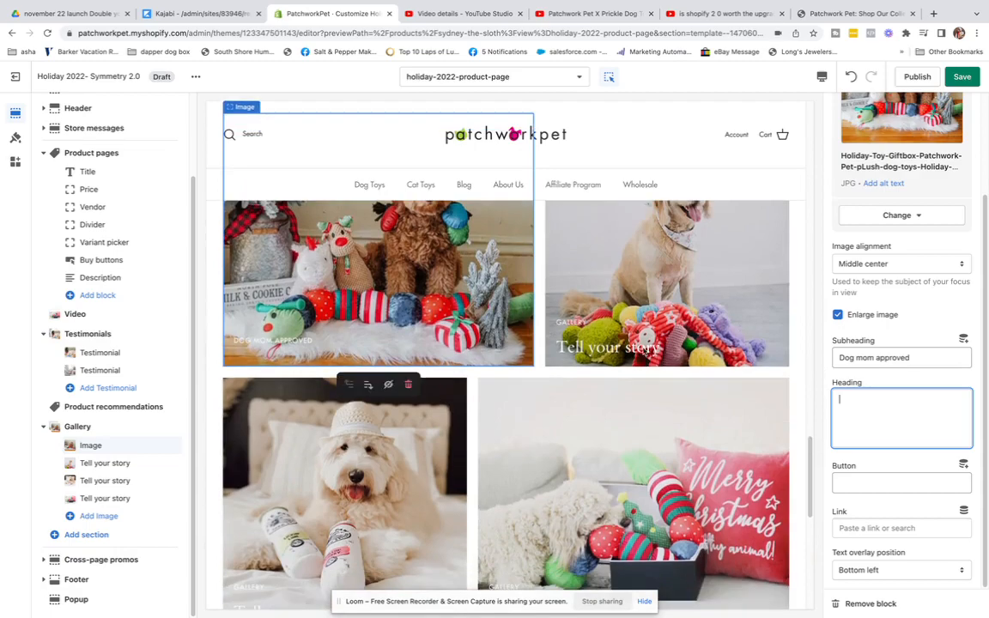
pyautogui.click(629, 348)
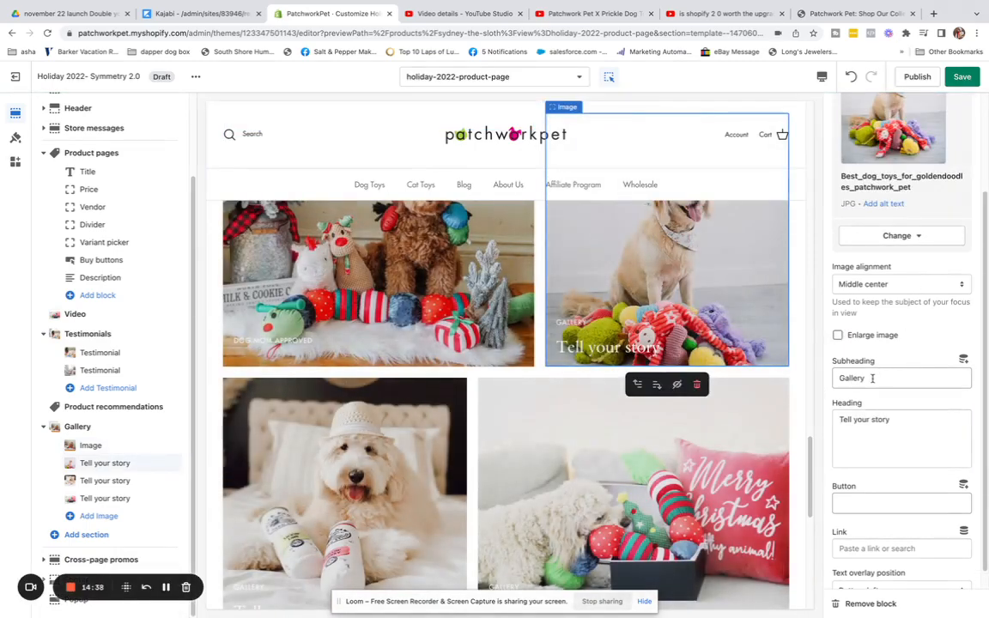
pyautogui.moveTo(872, 378); pyautogui.dragTo(827, 381)
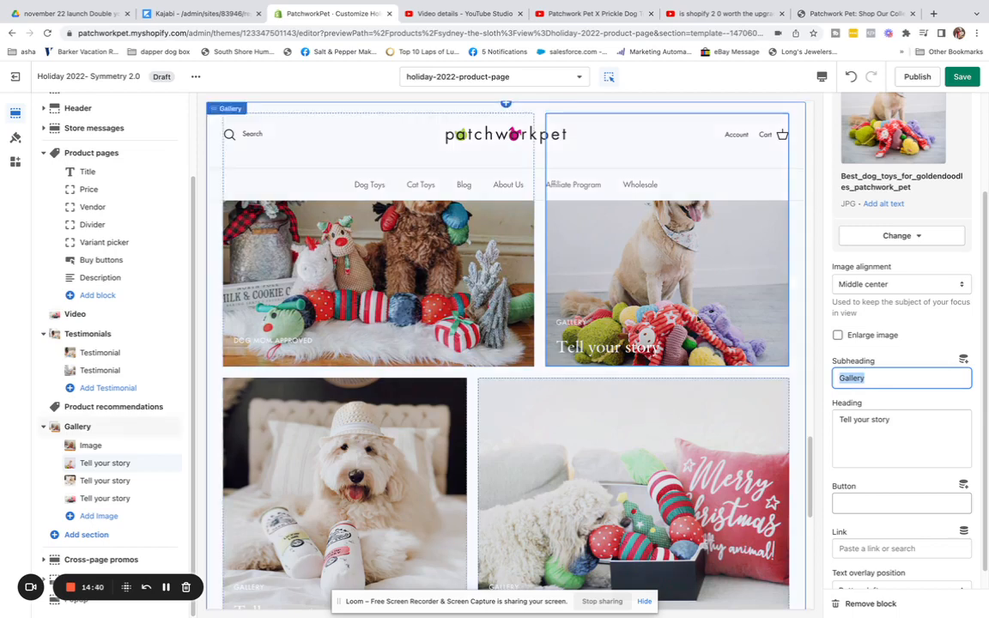
pyautogui.click(901, 420)
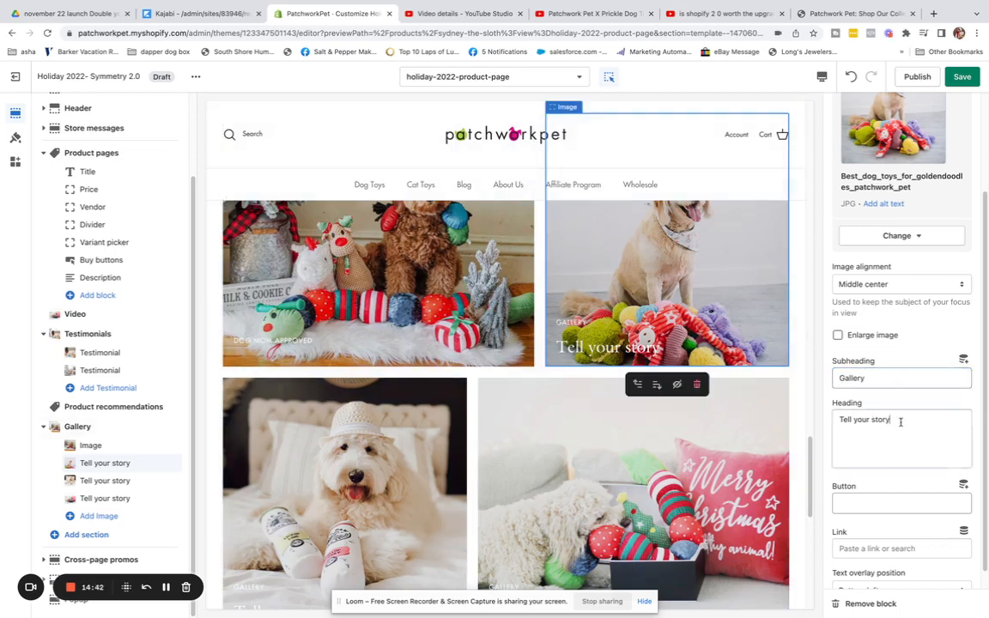
pyautogui.doubleClick(867, 378)
pyautogui.press('BackSpace')
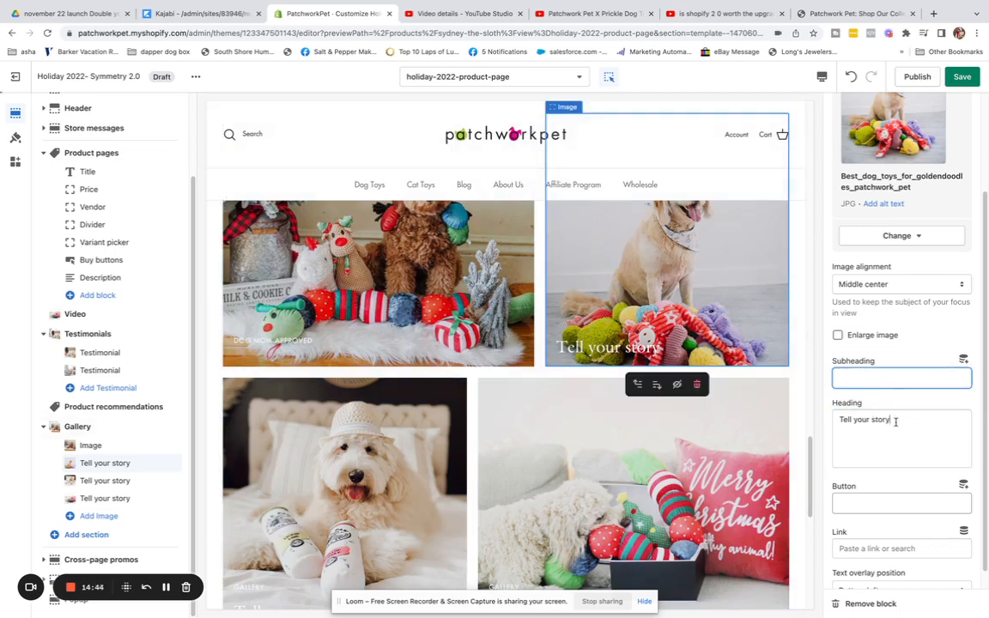
pyautogui.moveTo(896, 421); pyautogui.dragTo(815, 417)
pyautogui.write('Cu')
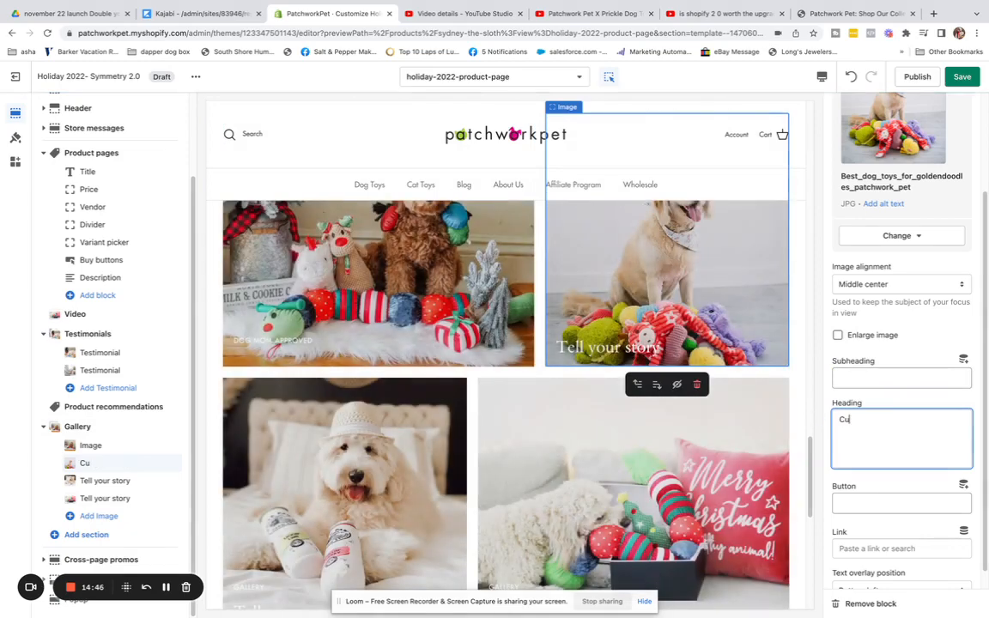
pyautogui.write('te & Trendy Toys')
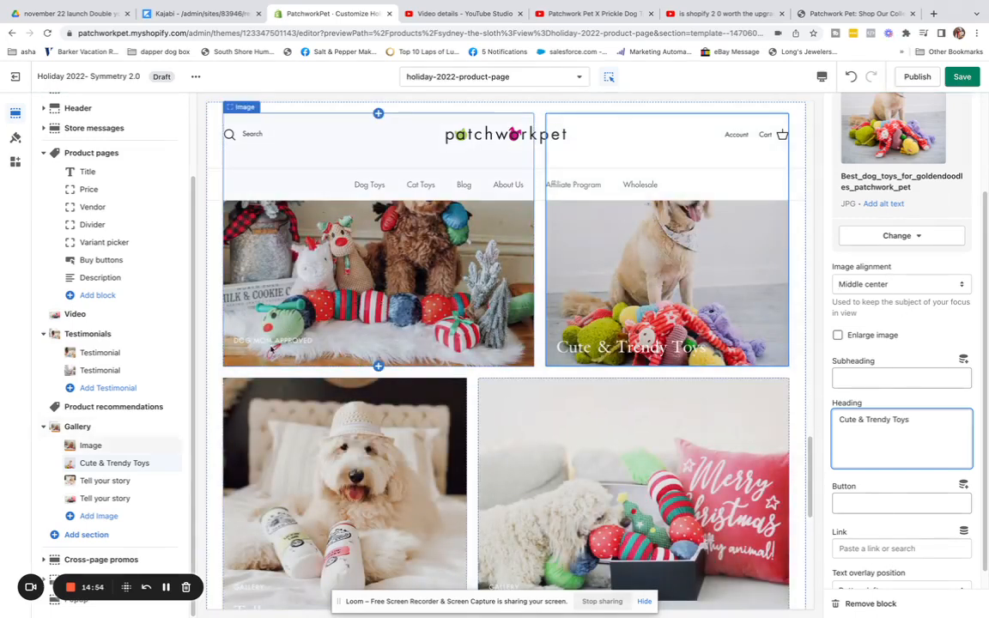
# Move the text "Dog mom approved" from the first Gallery image's subheading into its heading.
pyautogui.click(272, 348)
pyautogui.moveTo(910, 357); pyautogui.dragTo(830, 355)
pyautogui.hotkey('ctrl', 'c')
pyautogui.rightClick(832, 356)
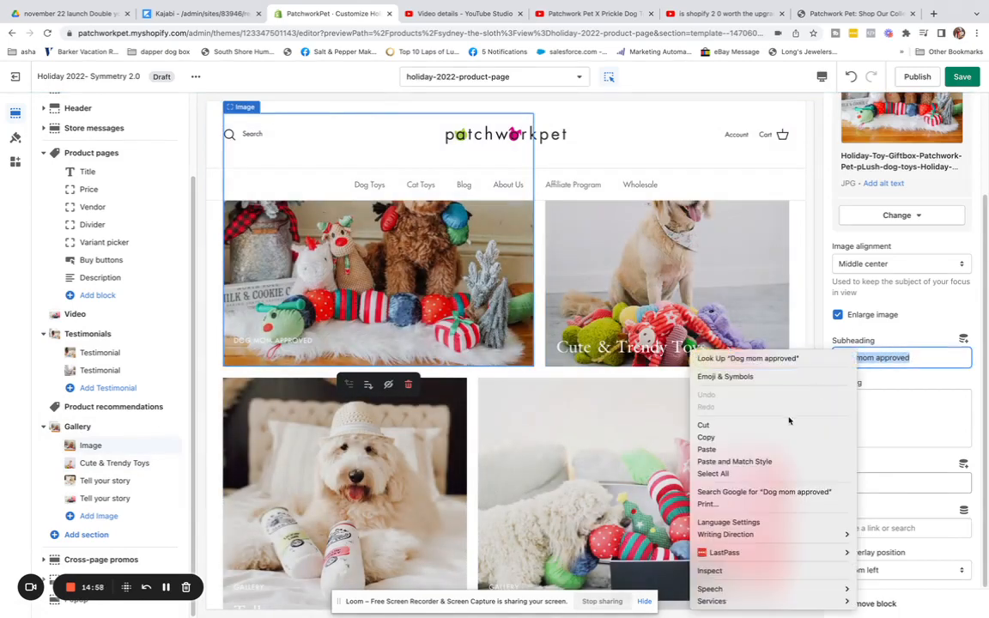
pyautogui.click(706, 424)
pyautogui.click(855, 406)
pyautogui.hotkey('ctrl', 'v')
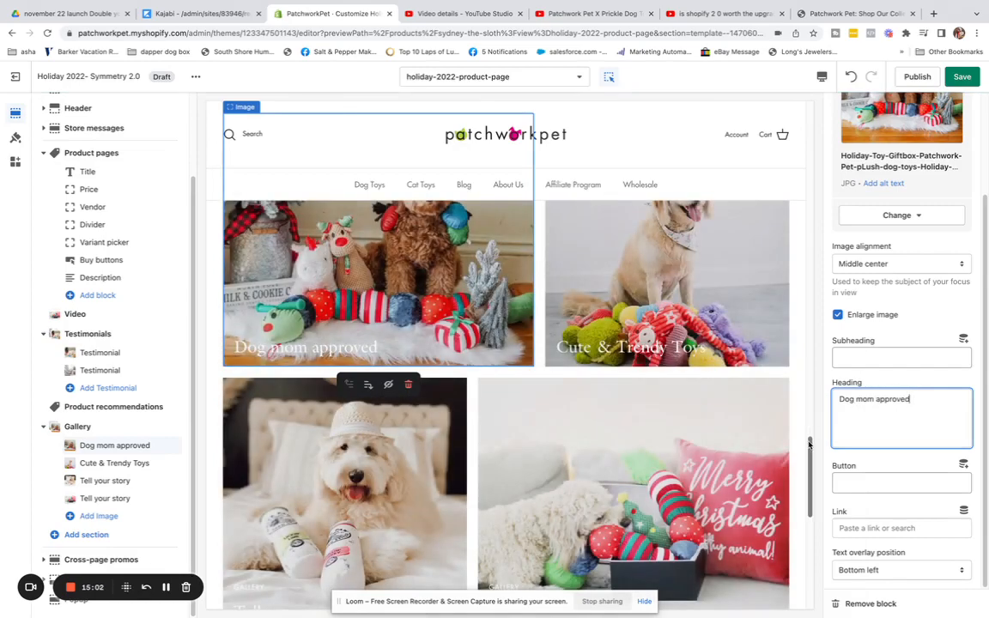
# Remove the third Gallery image's subheading and set its heading to "Plush, Heavy Chewer & Tug Toys".
pyautogui.scroll(-3, 808, 444)
pyautogui.click(347, 468)
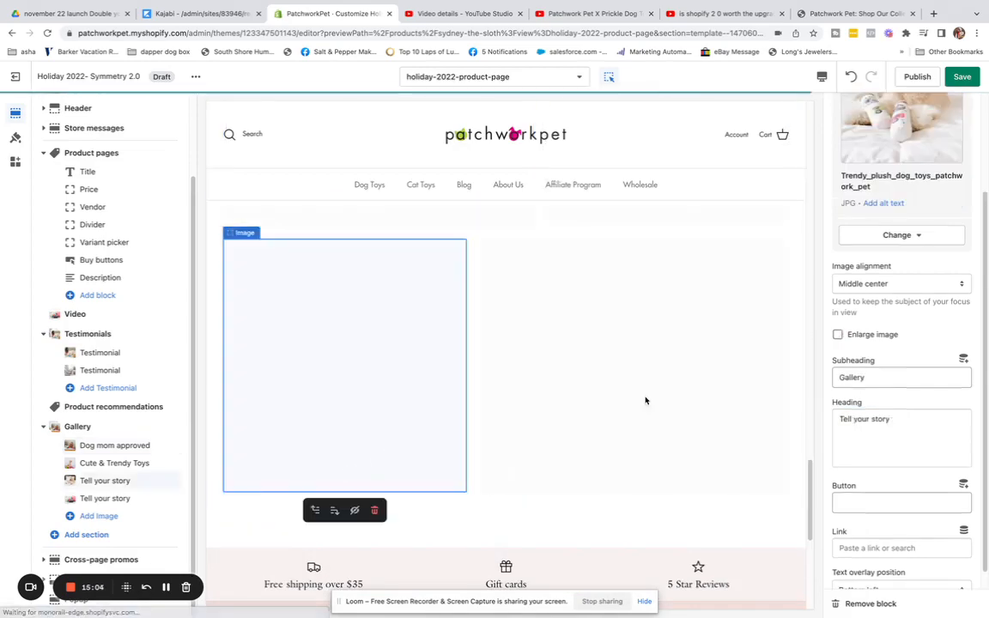
pyautogui.doubleClick(880, 376)
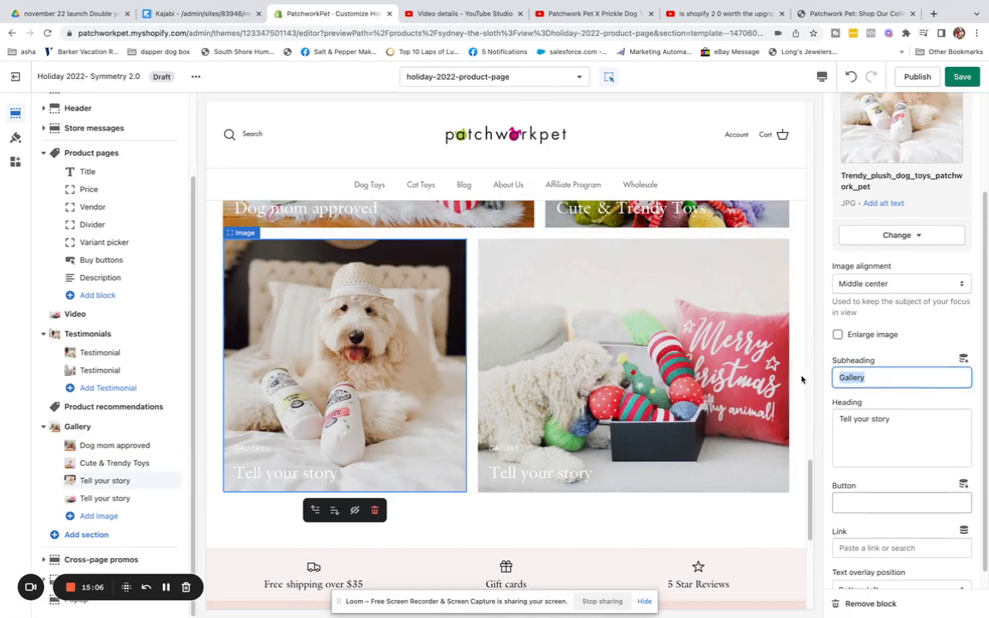
pyautogui.press('BackSpace')
pyautogui.moveTo(908, 421); pyautogui.dragTo(816, 422)
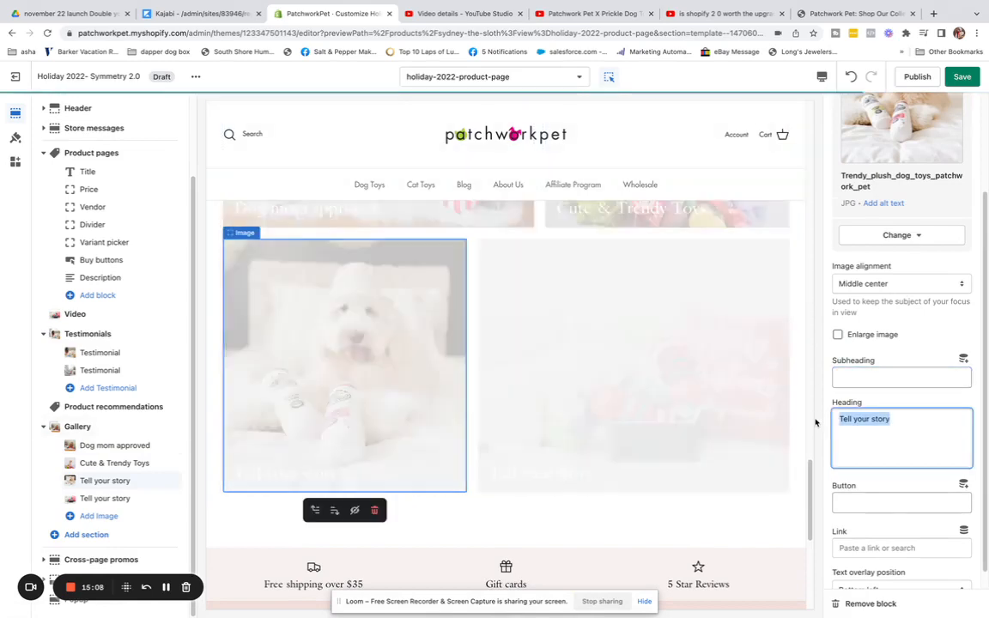
pyautogui.write('Plush')
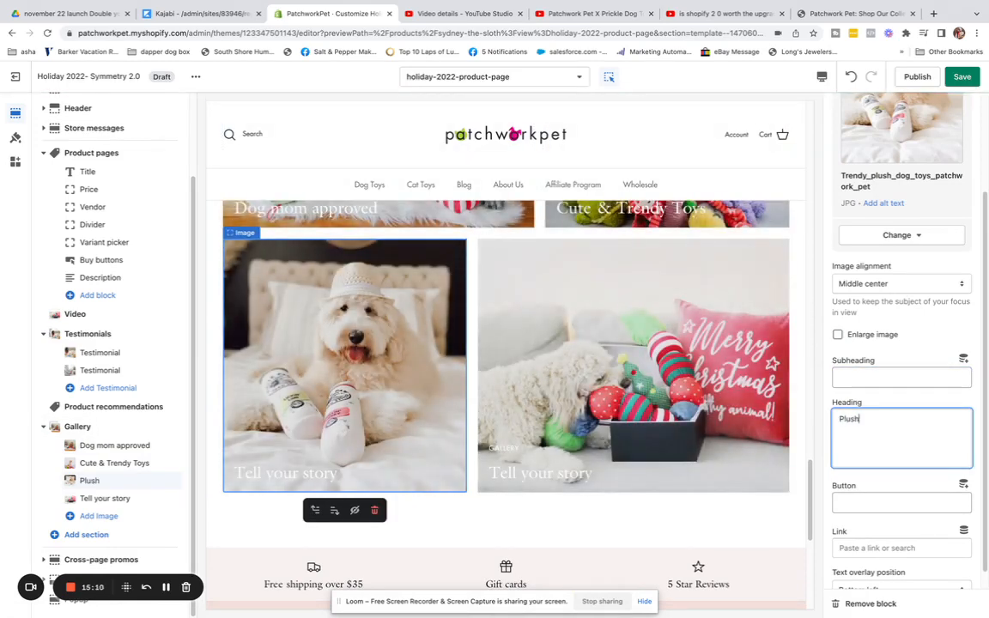
pyautogui.write(', Hea')
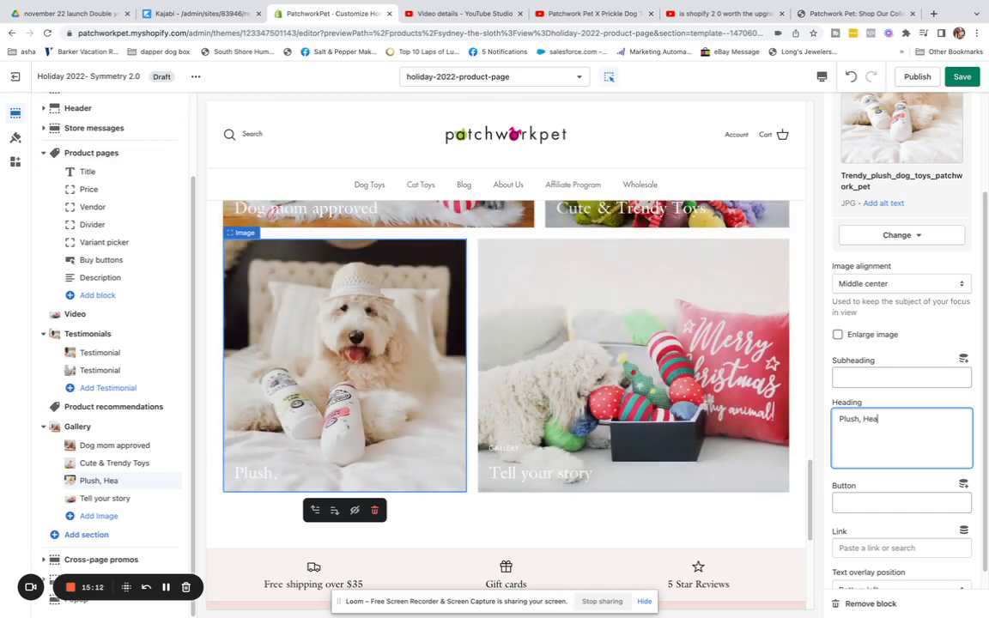
pyautogui.write('vy Chewer & Tug Toys')
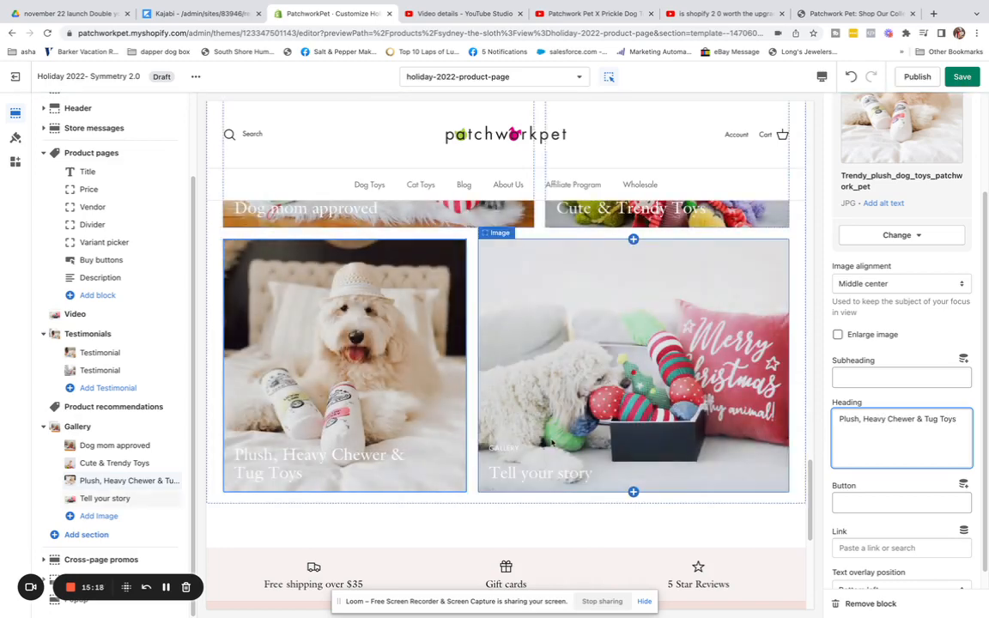
# Set the fourth Gallery image's heading to "The cutest holiday gifts", remove its subheading, and save the template.
pyautogui.click(552, 442)
pyautogui.moveTo(897, 401); pyautogui.dragTo(828, 404)
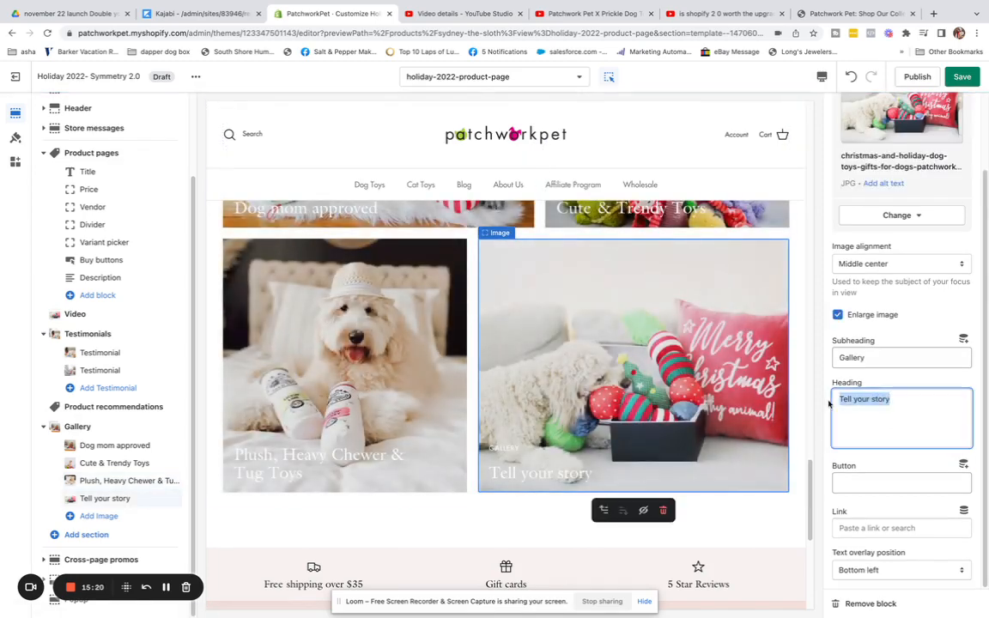
pyautogui.write('The cu')
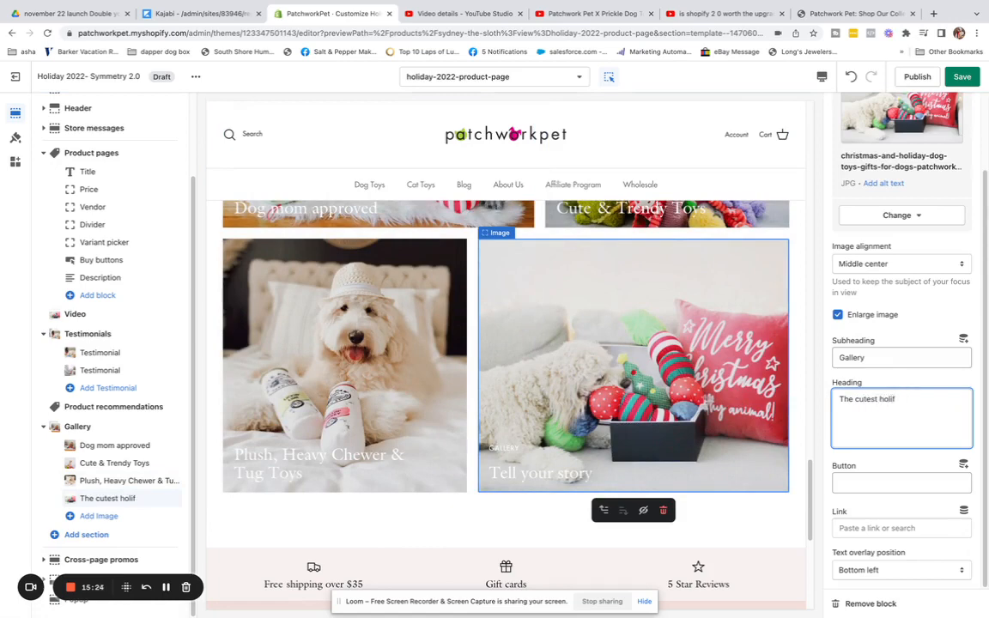
pyautogui.write('test holiday gifts')
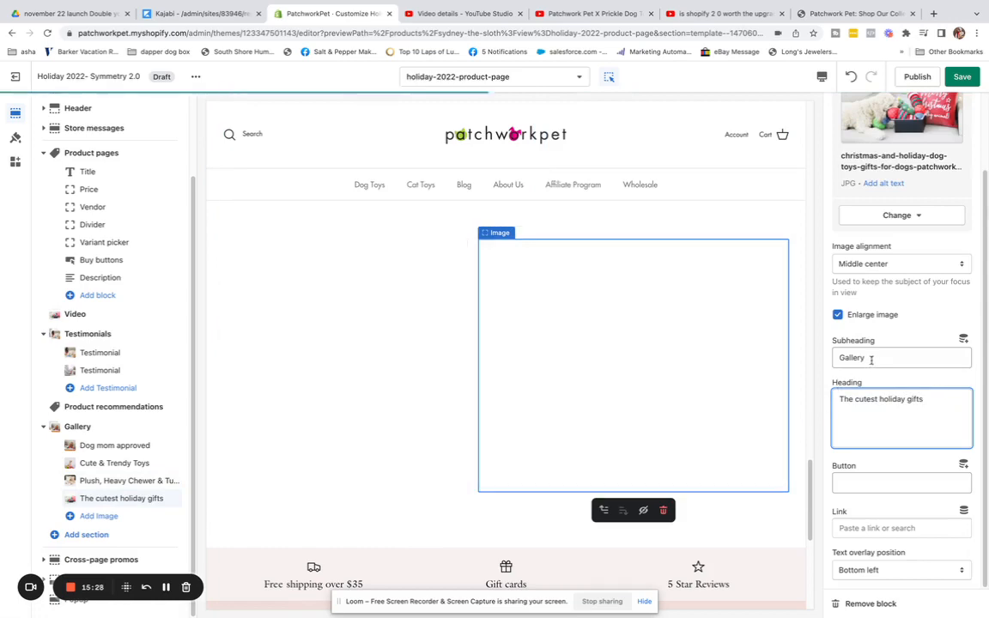
pyautogui.moveTo(873, 357); pyautogui.dragTo(823, 358)
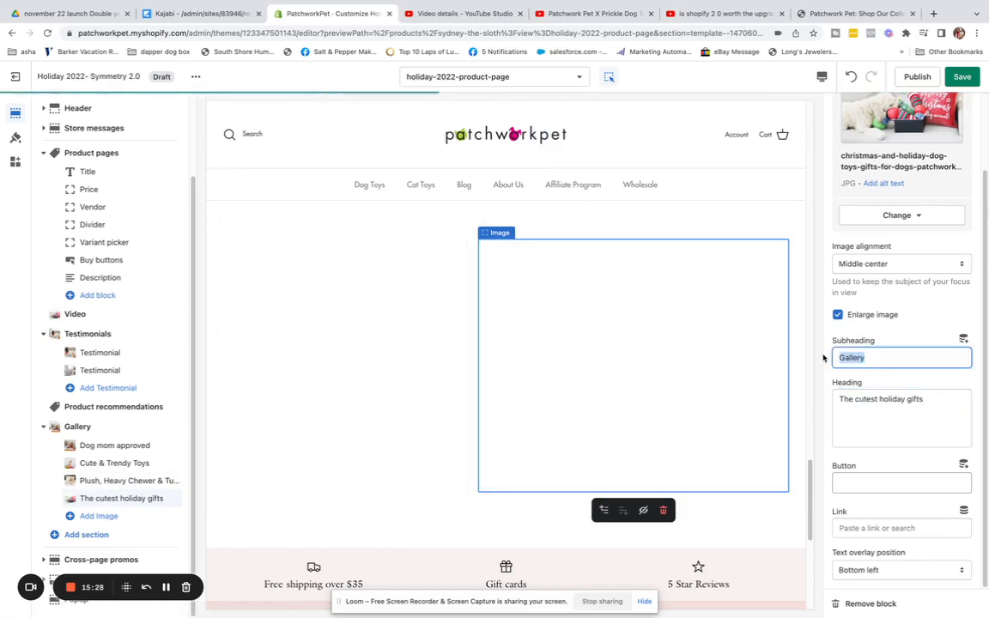
pyautogui.press('BackSpace')
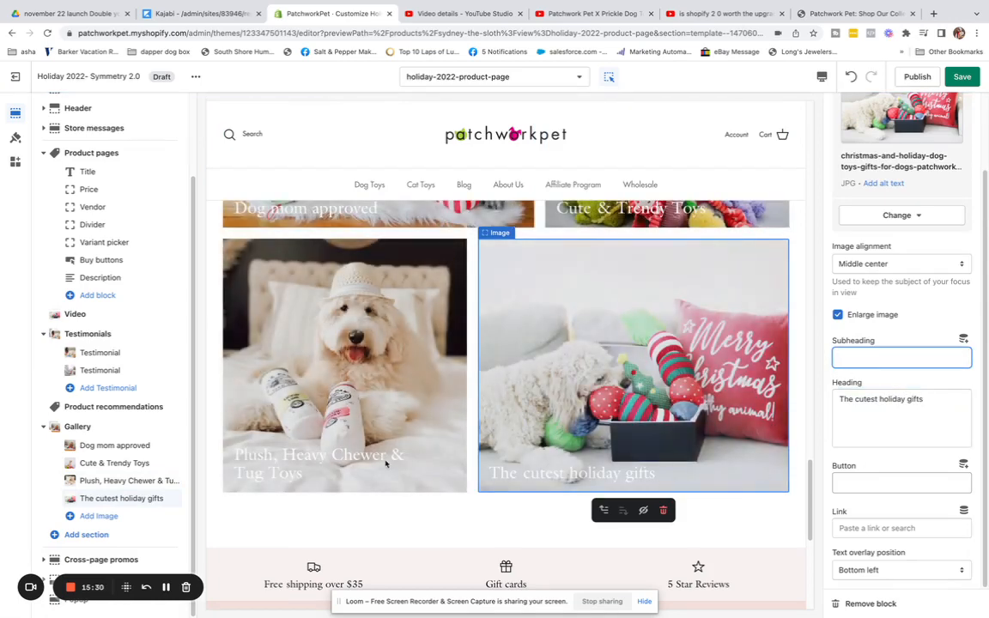
pyautogui.click(961, 77)
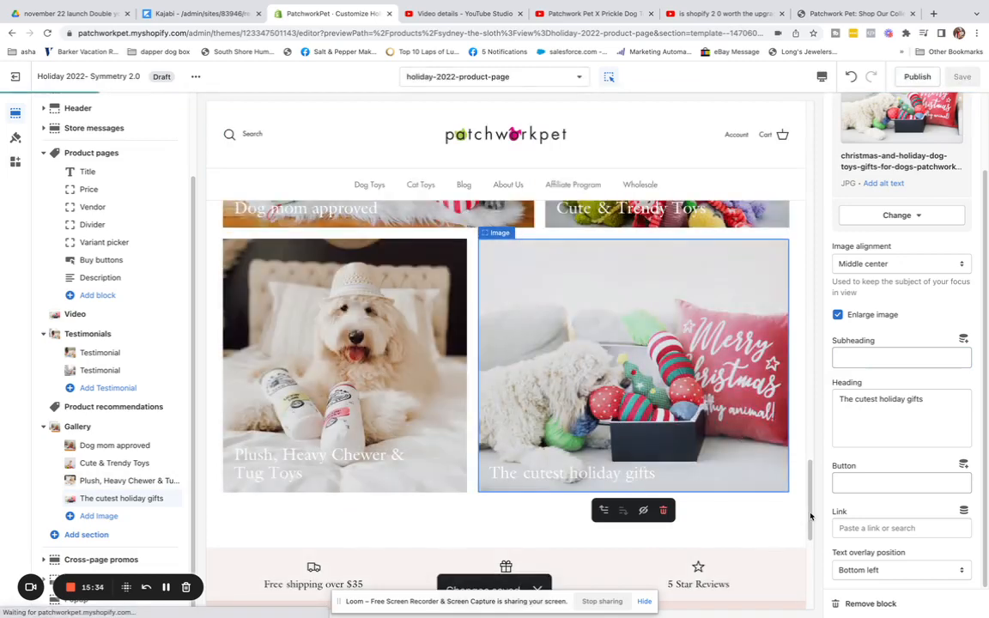
# Move the Gallery section above Product recommendations, directly after Testimonials, and save the template.
pyautogui.moveTo(810, 515)
pyautogui.mouseDown()
pyautogui.moveTo(813, 473)
pyautogui.moveTo(812, 510)
pyautogui.mouseUp()
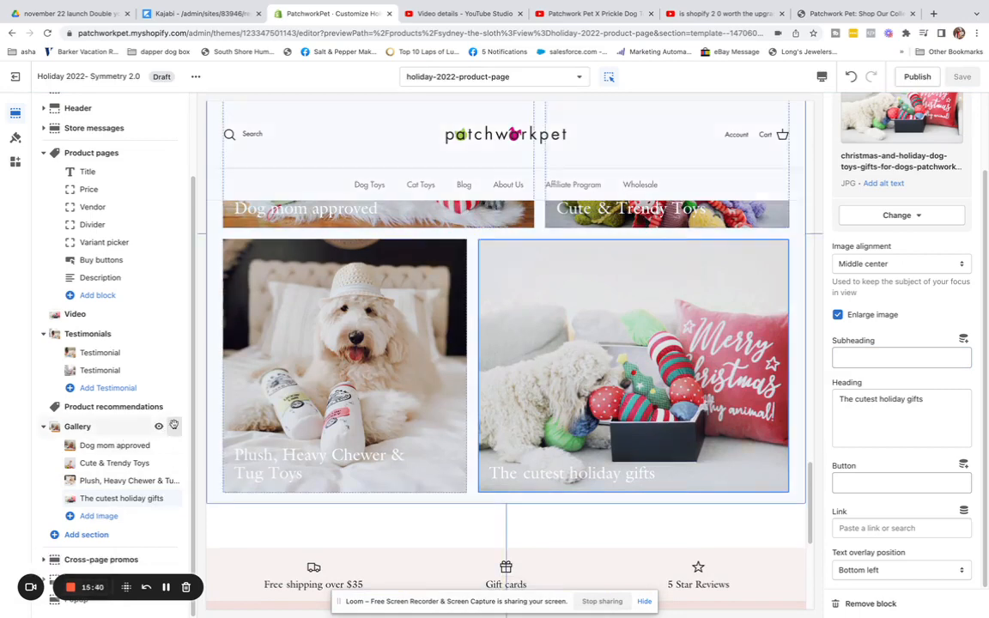
pyautogui.moveTo(173, 425); pyautogui.dragTo(174, 425)
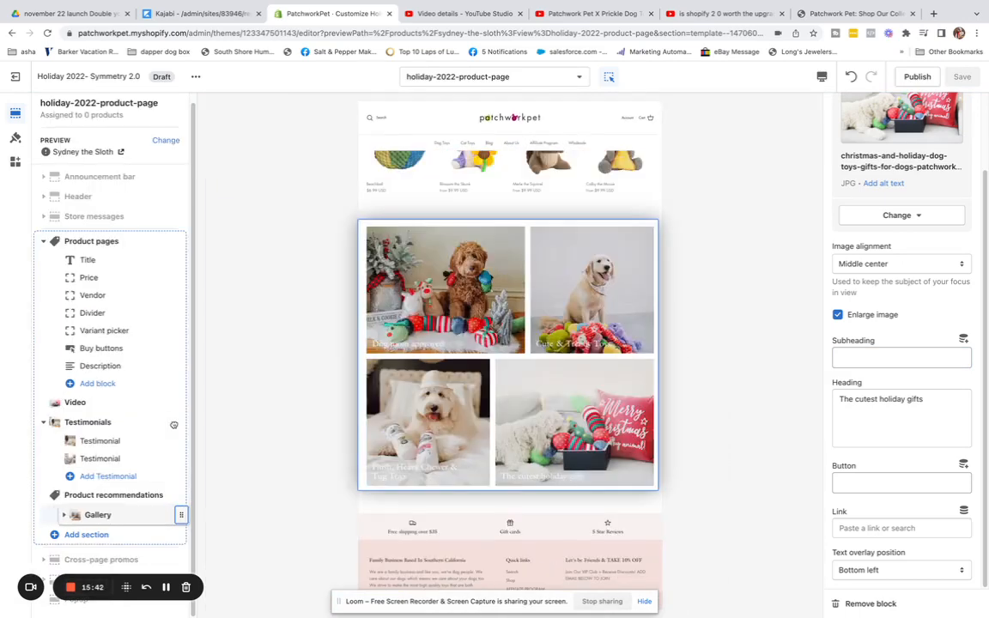
pyautogui.moveTo(174, 425)
pyautogui.mouseDown()
pyautogui.moveTo(181, 499)
pyautogui.moveTo(171, 407)
pyautogui.mouseUp()
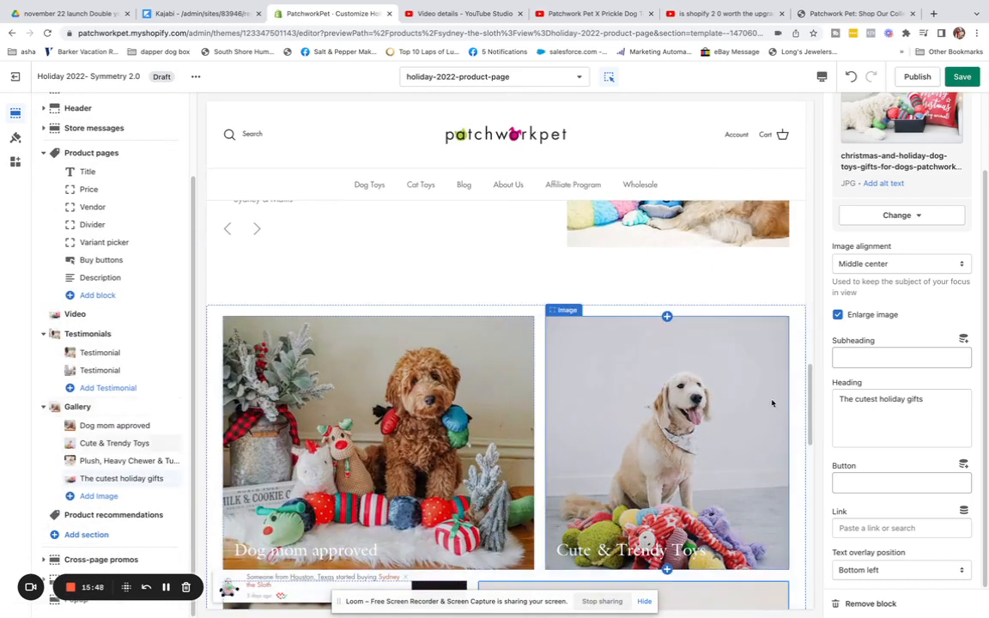
pyautogui.scroll(3, 809, 378)
pyautogui.moveTo(809, 378); pyautogui.dragTo(809, 123)
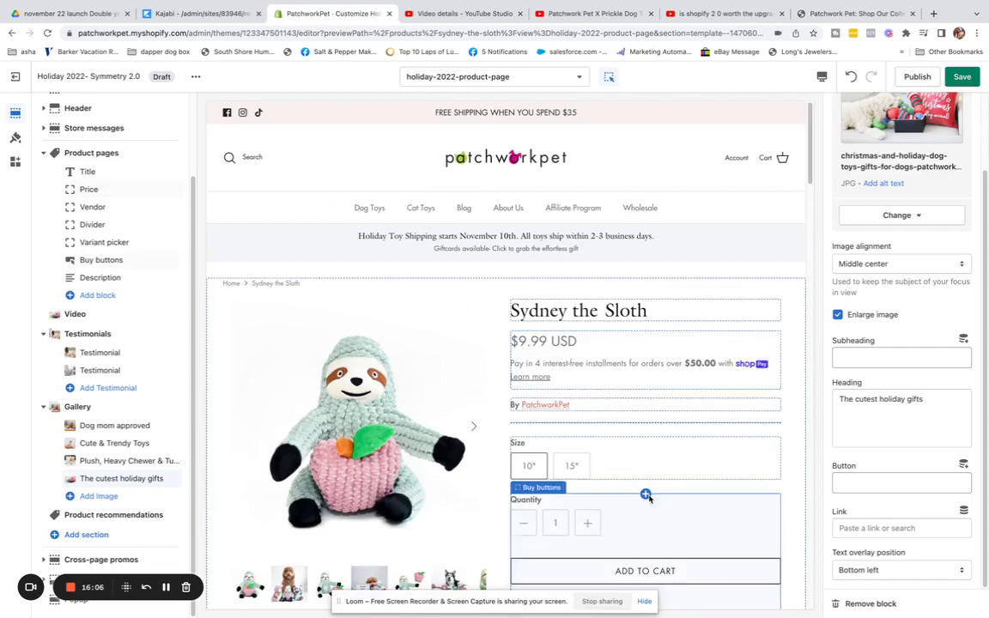
pyautogui.moveTo(807, 141)
pyautogui.mouseDown()
pyautogui.moveTo(811, 254)
pyautogui.moveTo(810, 120)
pyautogui.mouseUp()
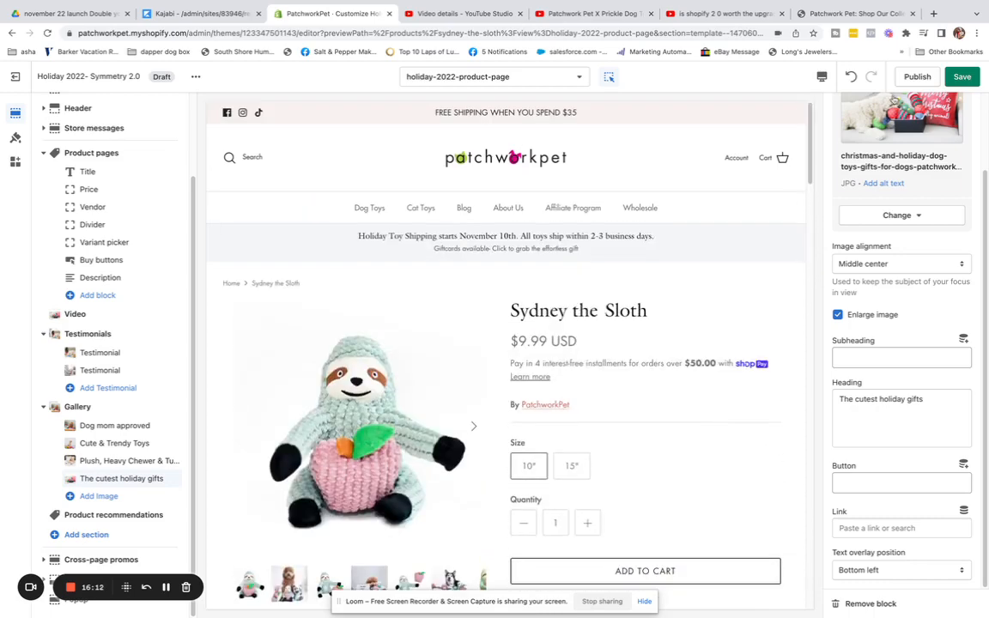
pyautogui.click(963, 77)
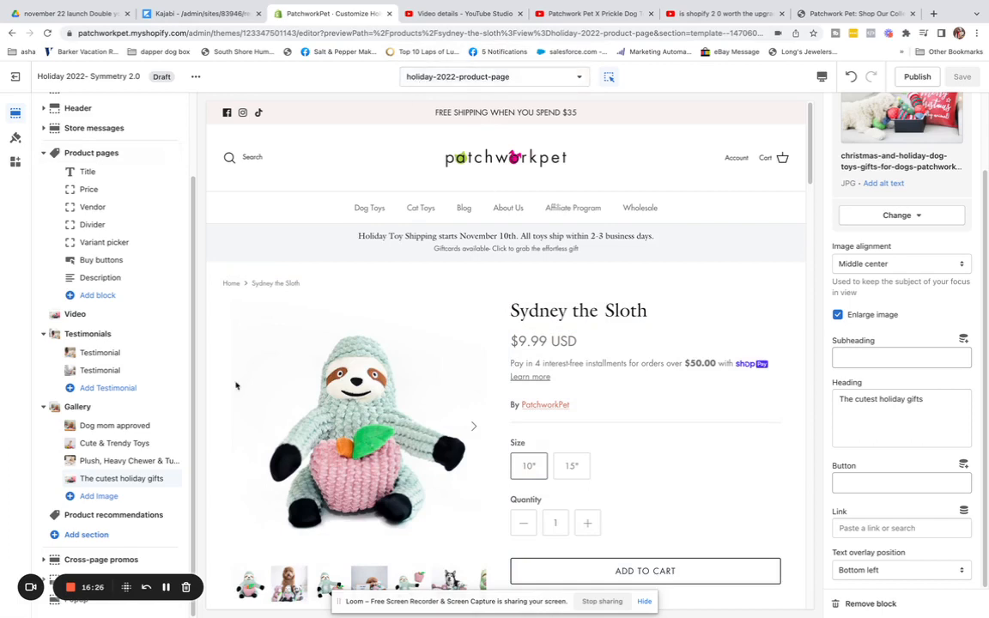
# Check the list of product templates and review the holiday-2022-product-page preview for the Avocado product down to the video section.
pyautogui.click(166, 588)
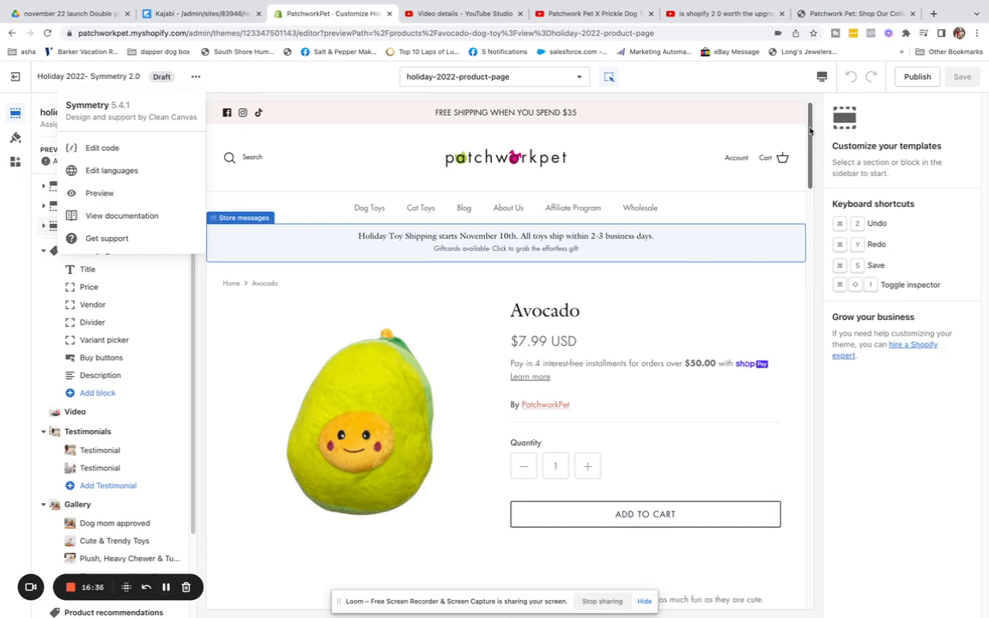
pyautogui.click(412, 77)
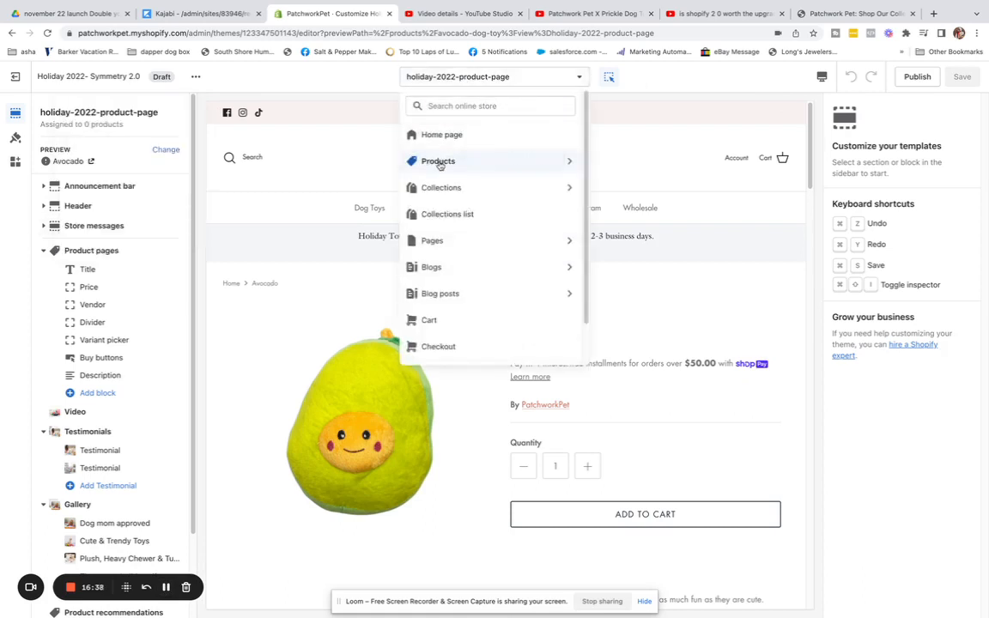
pyautogui.click(567, 162)
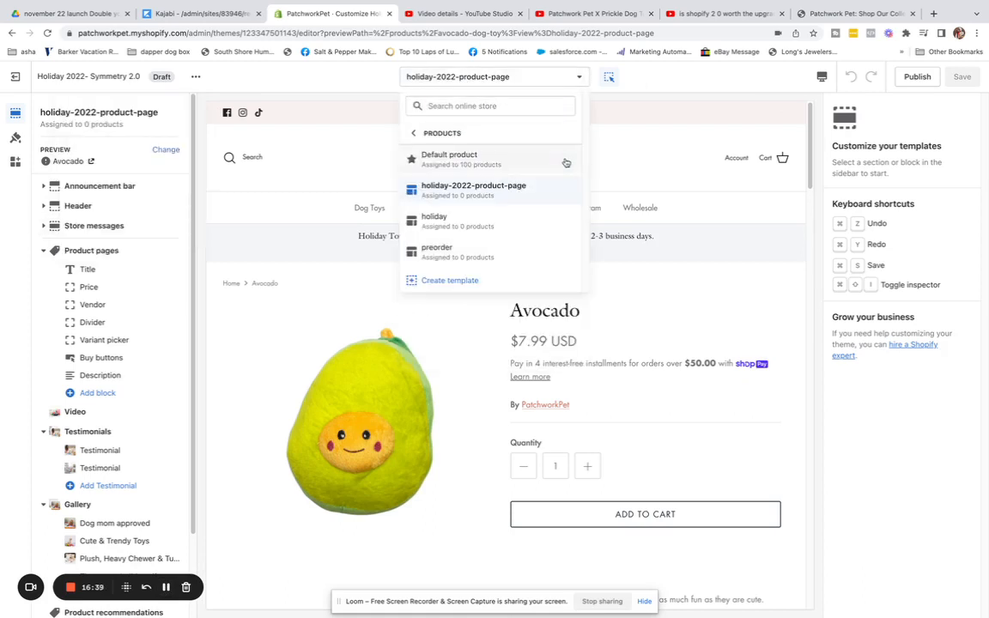
pyautogui.click(809, 110)
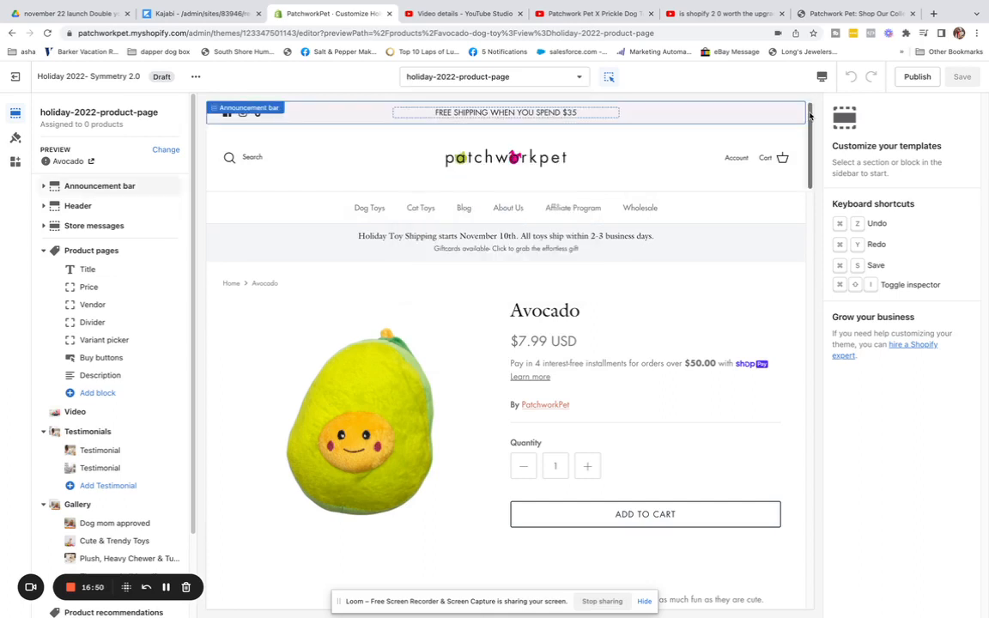
pyautogui.moveTo(809, 114); pyautogui.dragTo(795, 264)
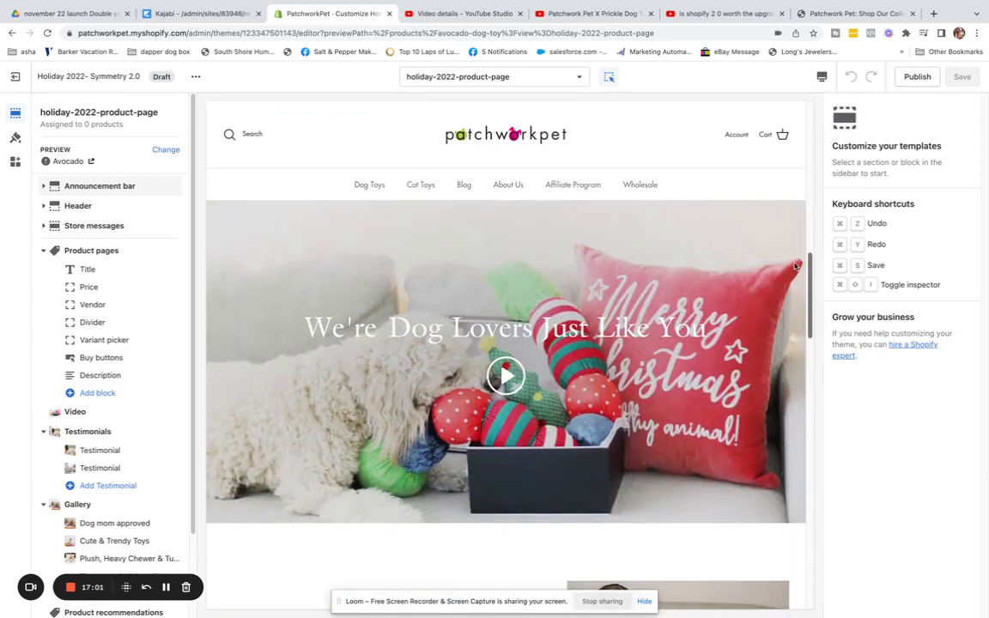
# Play and pause the Video section's clip in the preview, and review the page from the product description to the customer reviews.
pyautogui.click(506, 375)
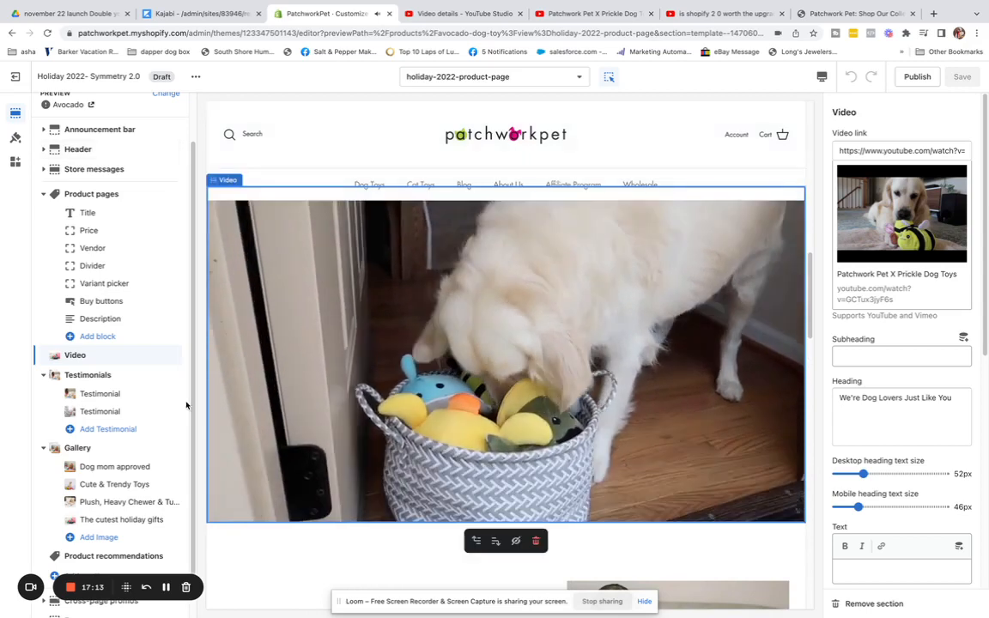
pyautogui.click(247, 512)
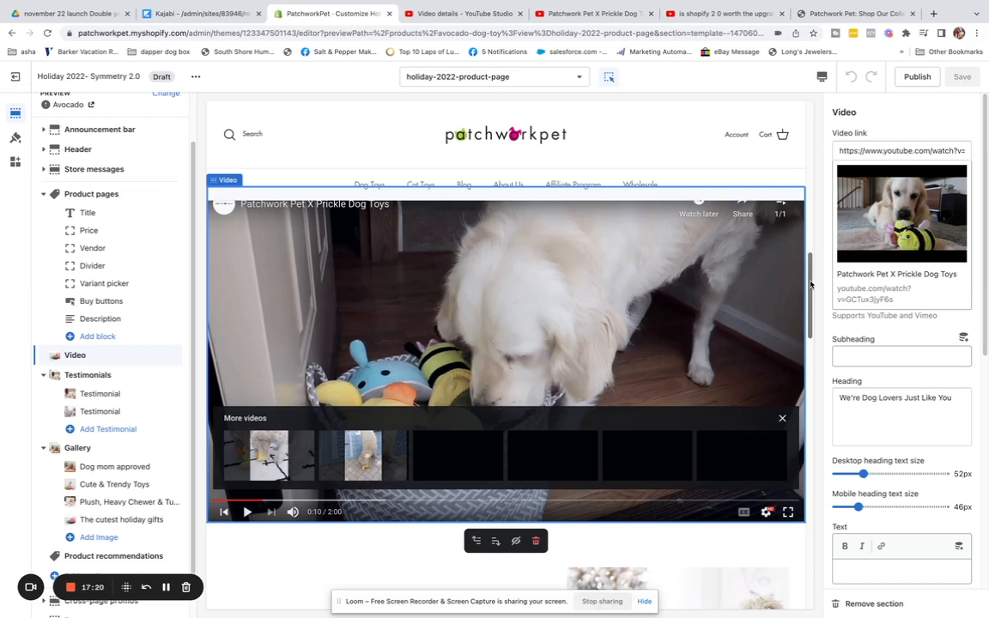
pyautogui.moveTo(812, 285); pyautogui.dragTo(822, 192)
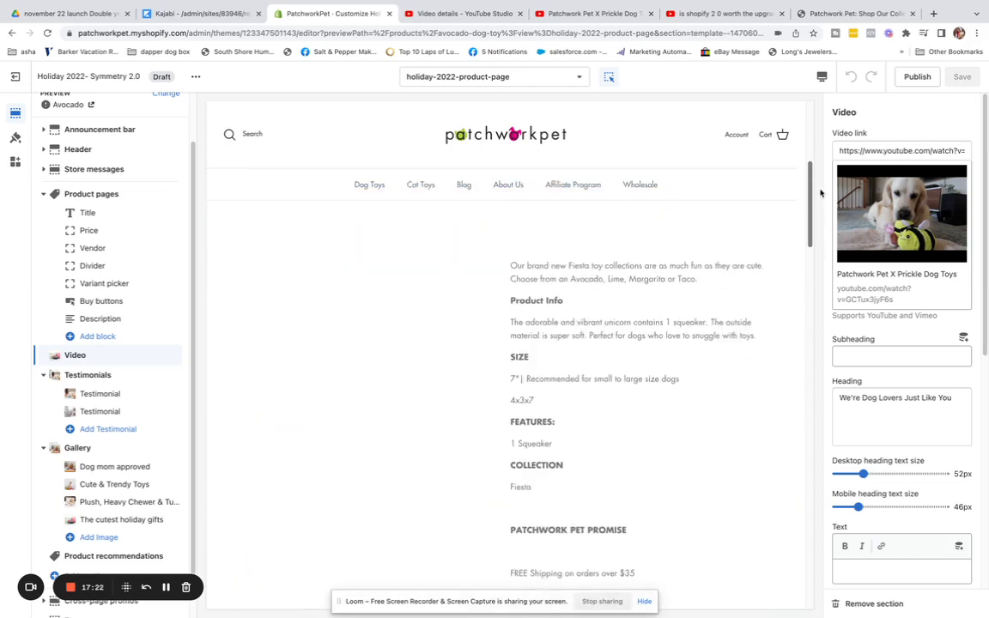
pyautogui.click(471, 83)
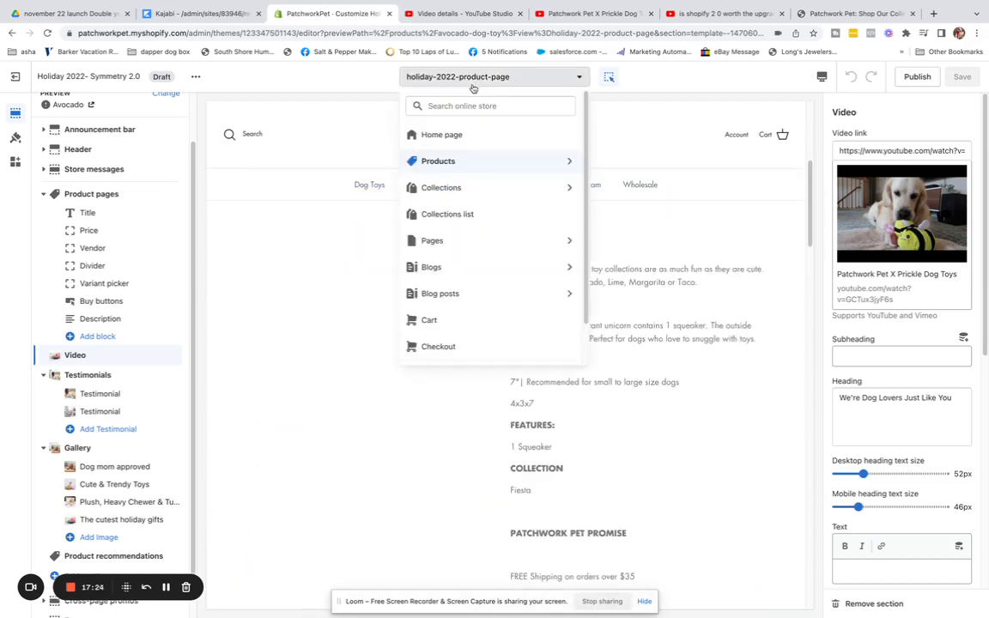
pyautogui.click(674, 75)
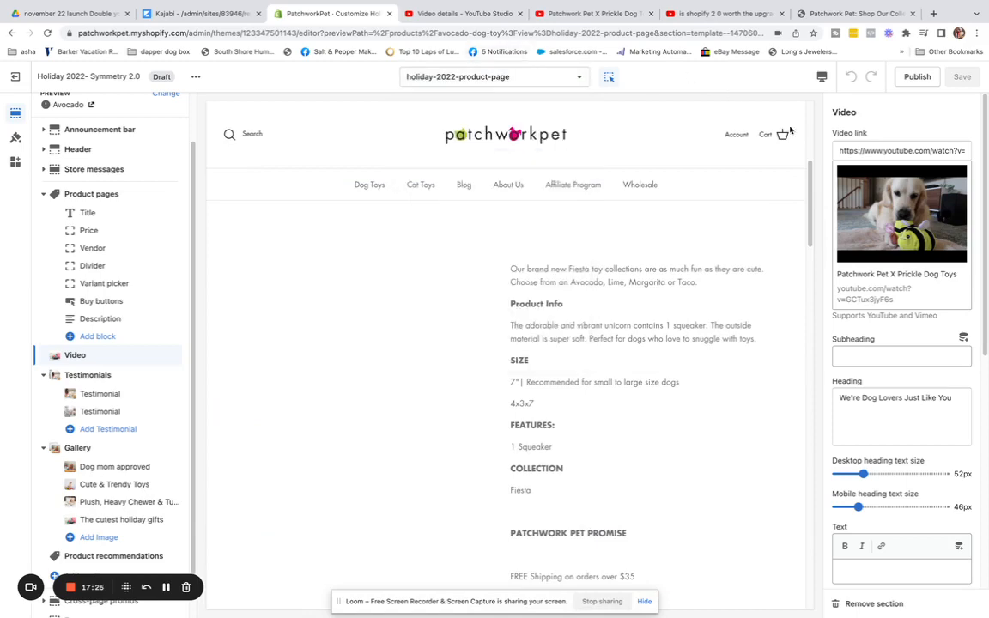
pyautogui.moveTo(811, 206); pyautogui.dragTo(827, 289)
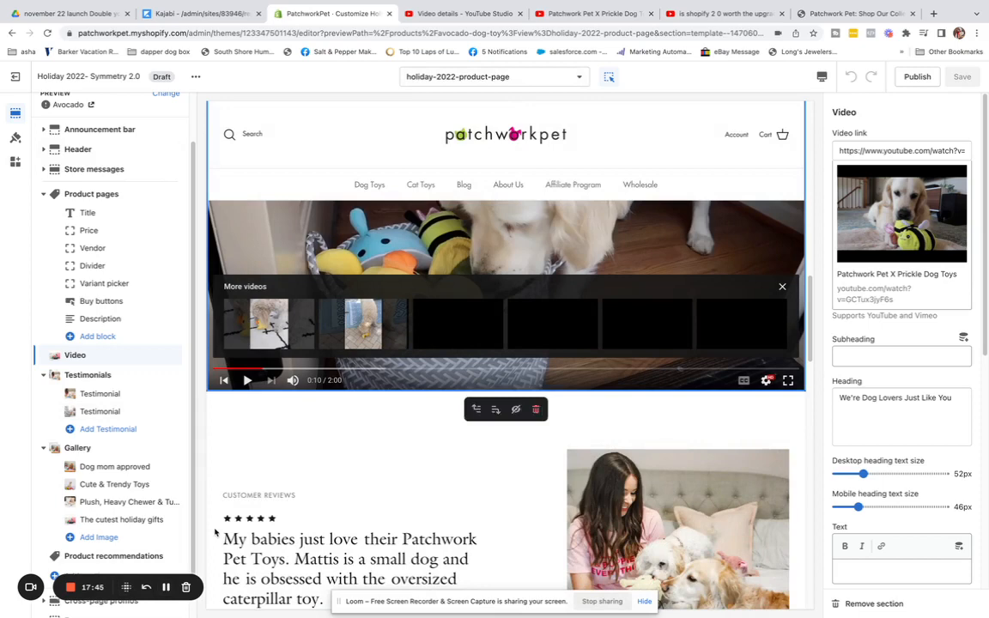
# Check which theme templates can be assigned to the product on its admin page, keeping Default product selected.
pyautogui.click(166, 588)
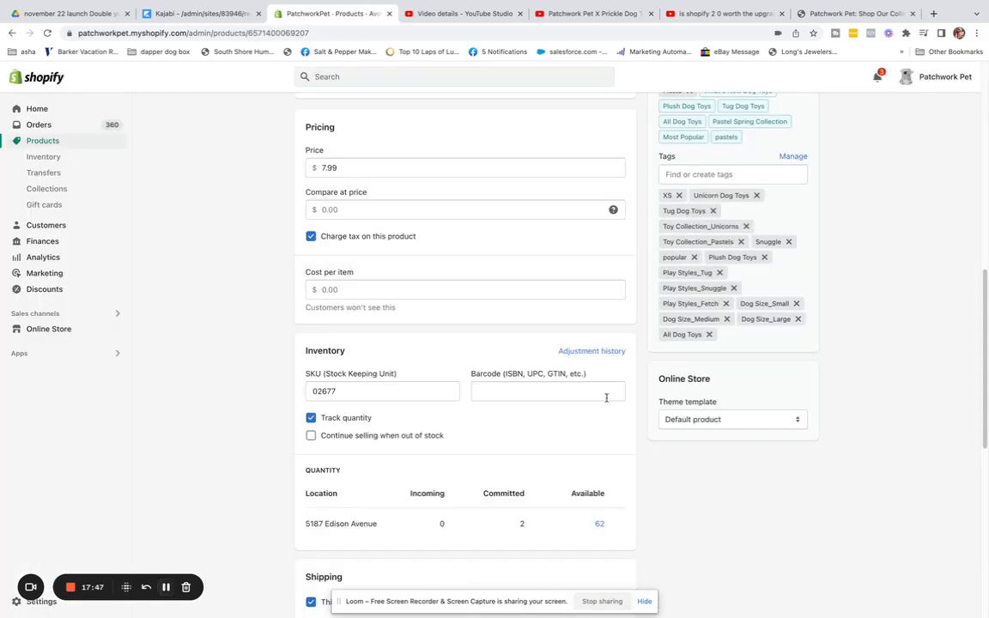
pyautogui.click(677, 420)
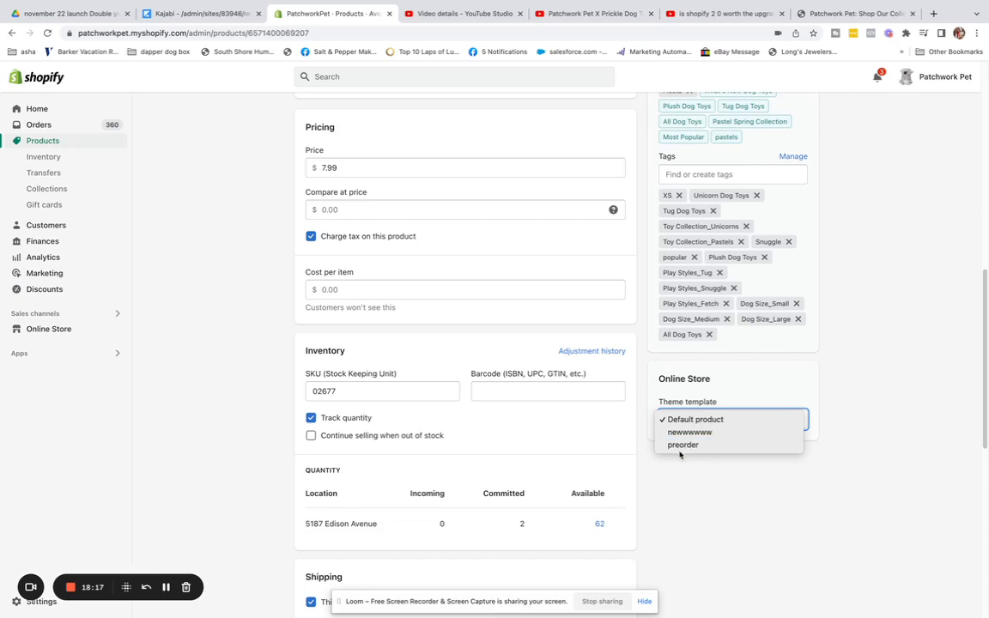
pyautogui.click(881, 335)
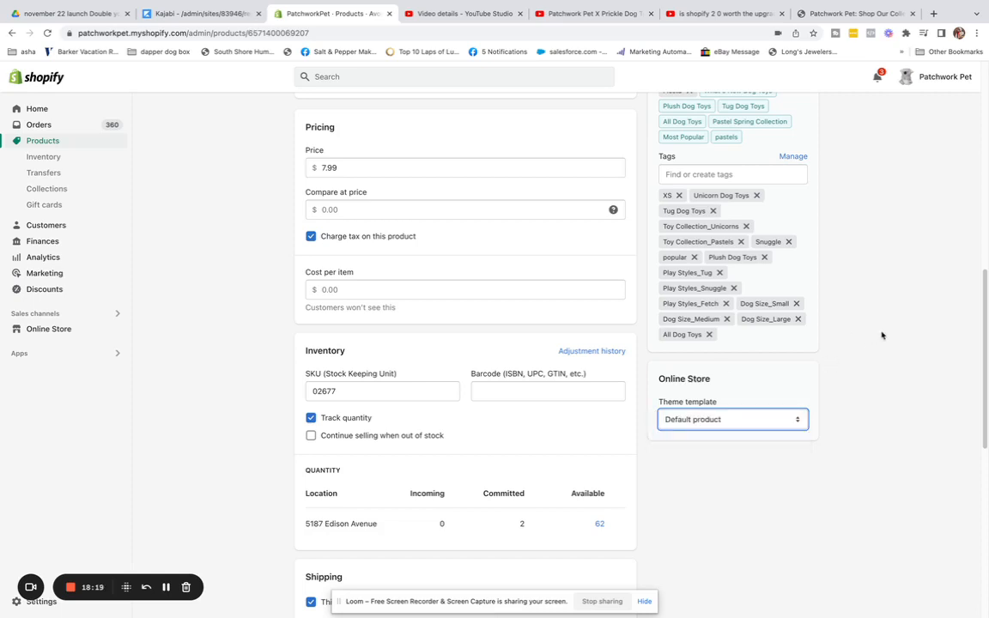